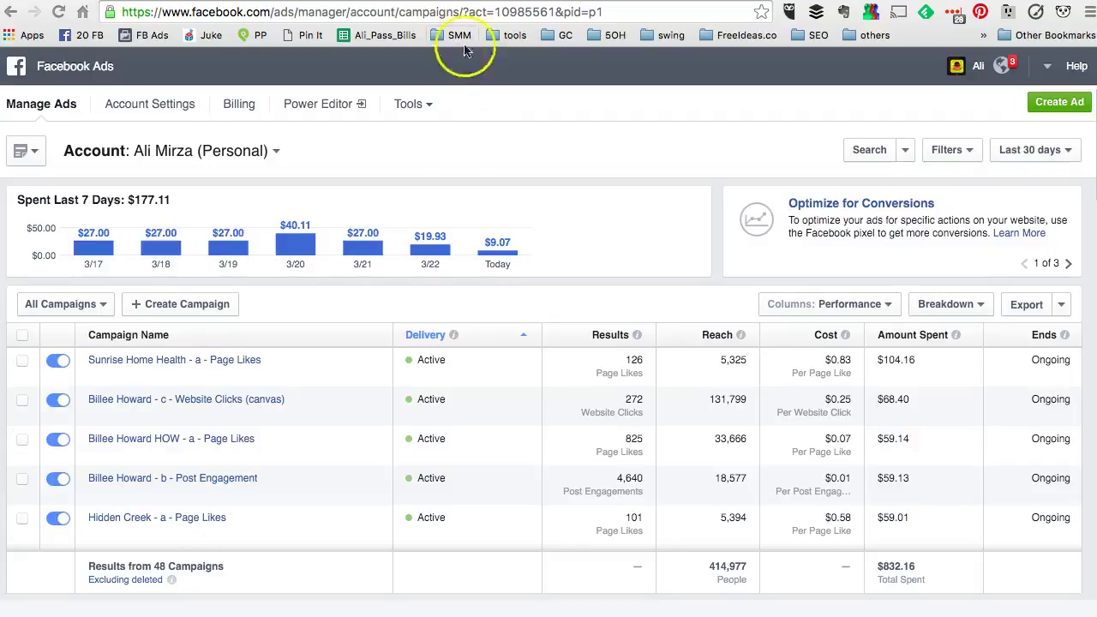
Open the Facebook Pixel page for the current ad account
click(461, 182)
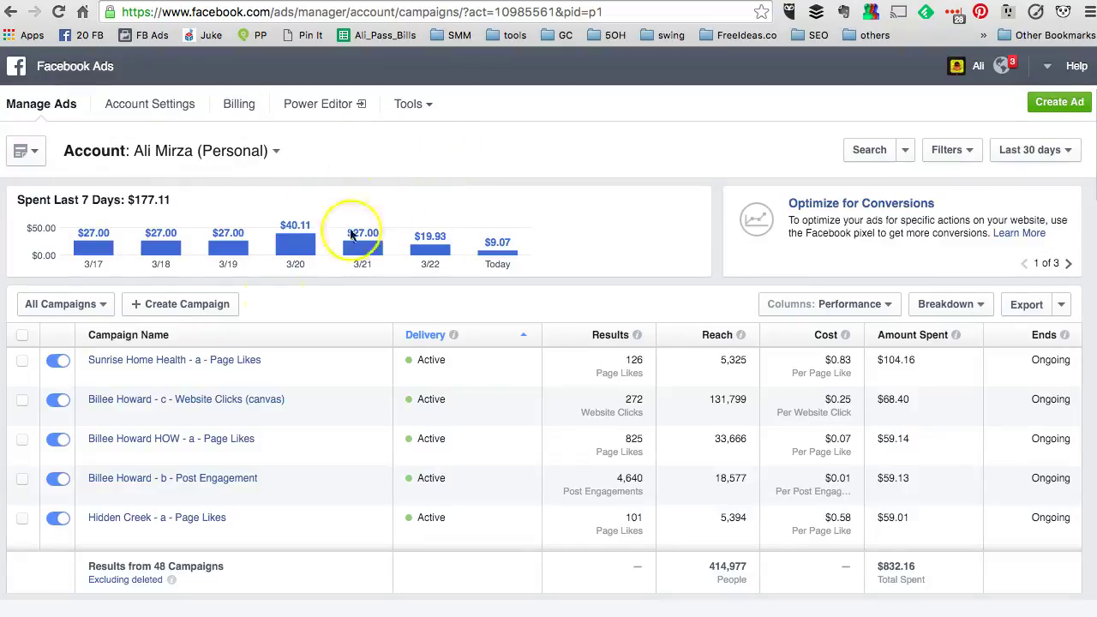
click(413, 113)
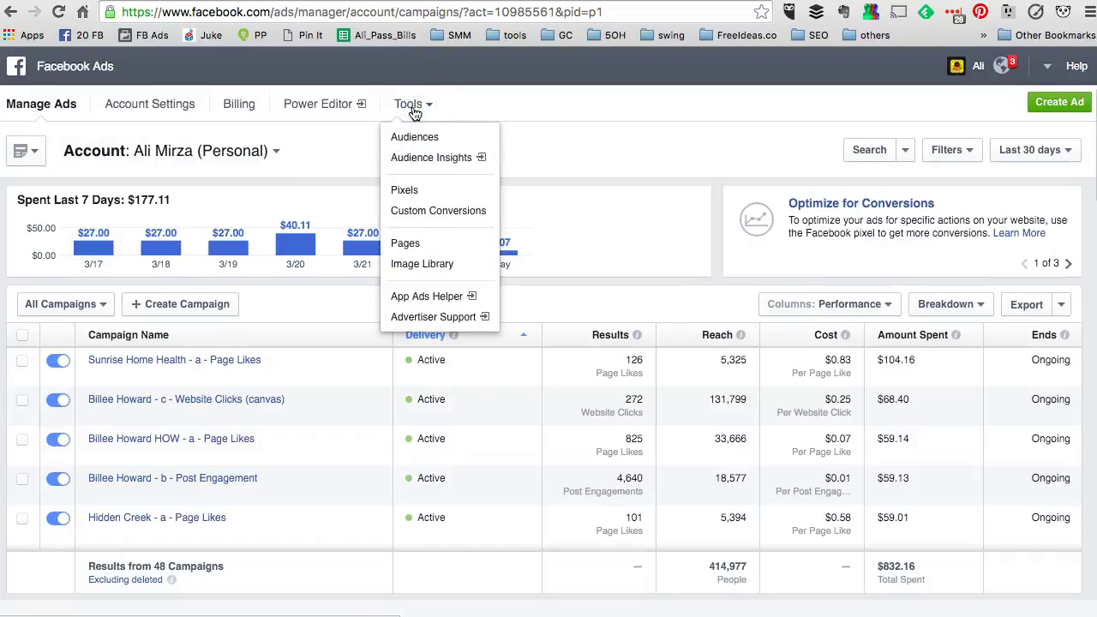
click(443, 189)
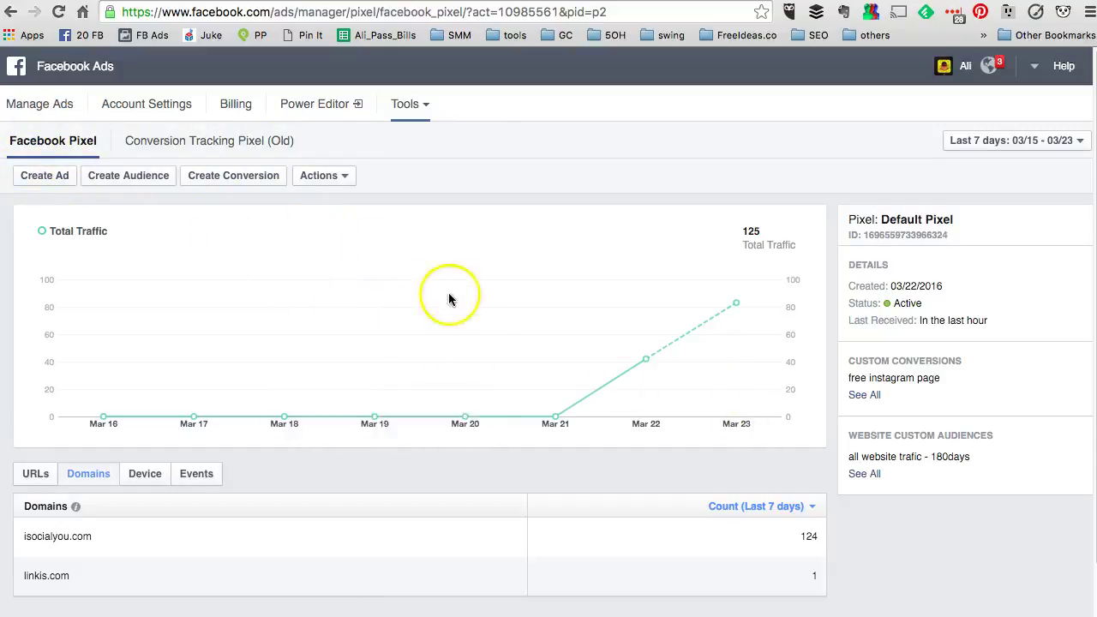
Examine the pixel's traffic chart and highlight its name, ID, creation date and status details
scroll(451, 313, down, 1)
scroll(466, 334, up, 1)
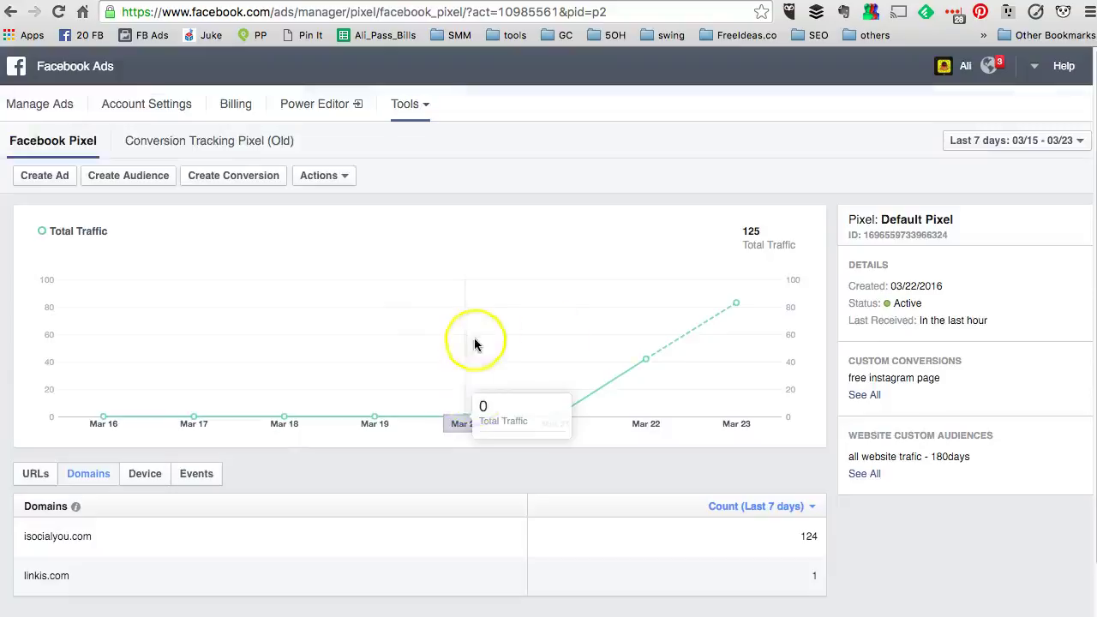
drag(946, 307, 894, 265)
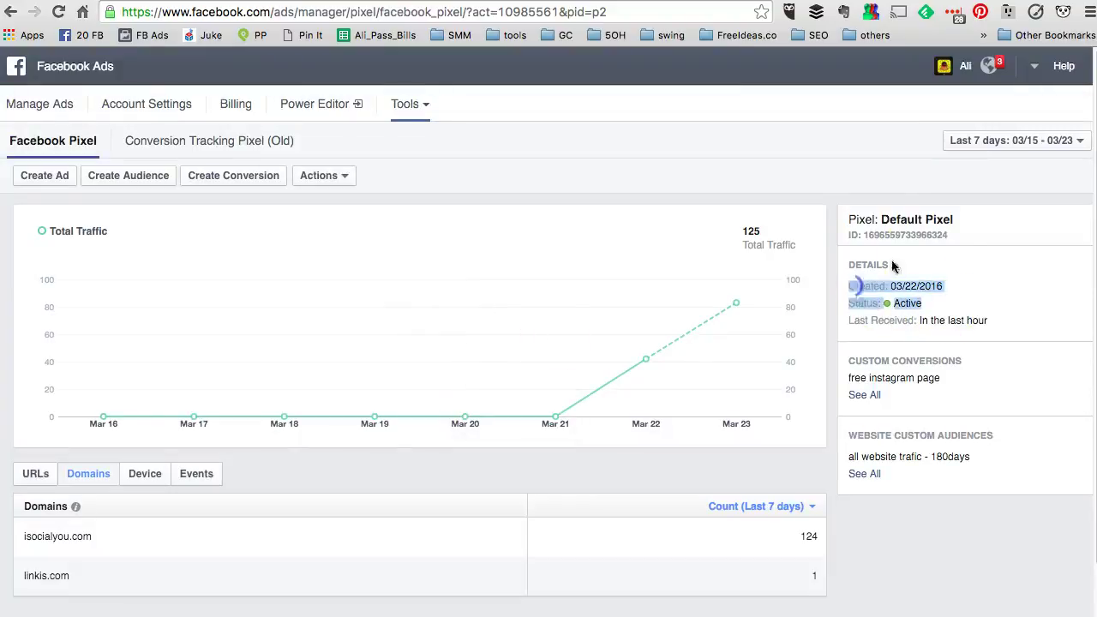
drag(953, 237, 847, 214)
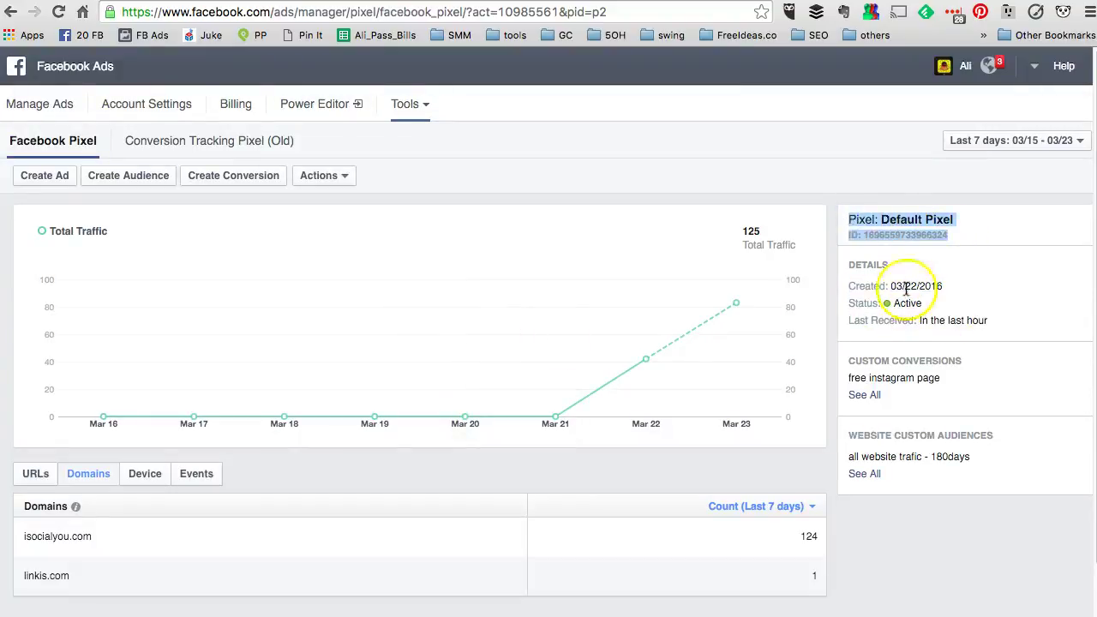
scroll(600, 300, down, 1)
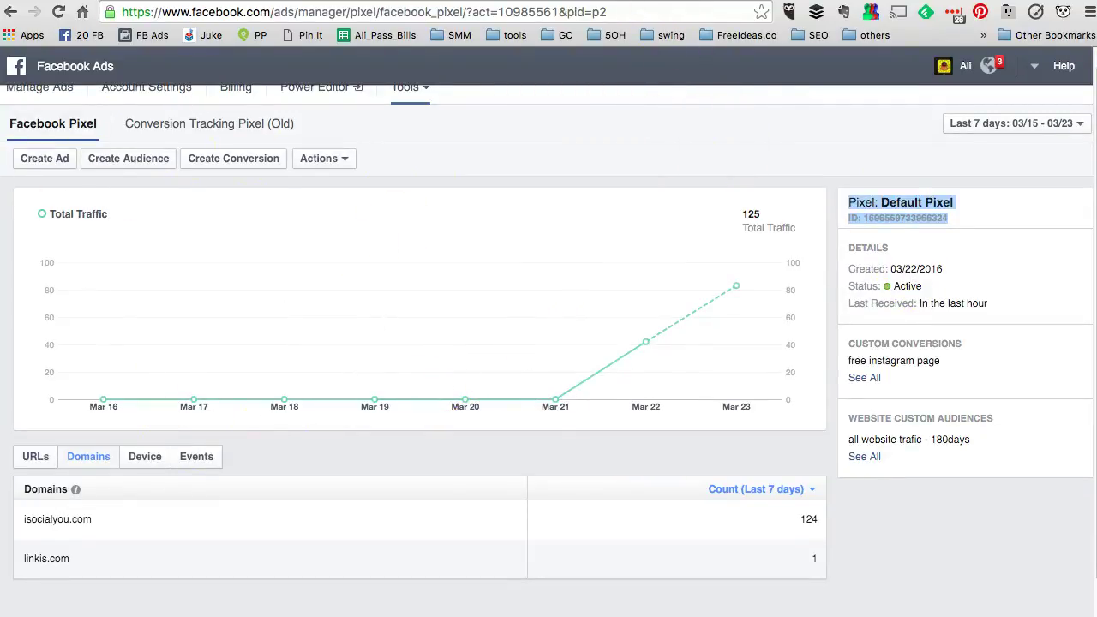
scroll(429, 305, up, 1)
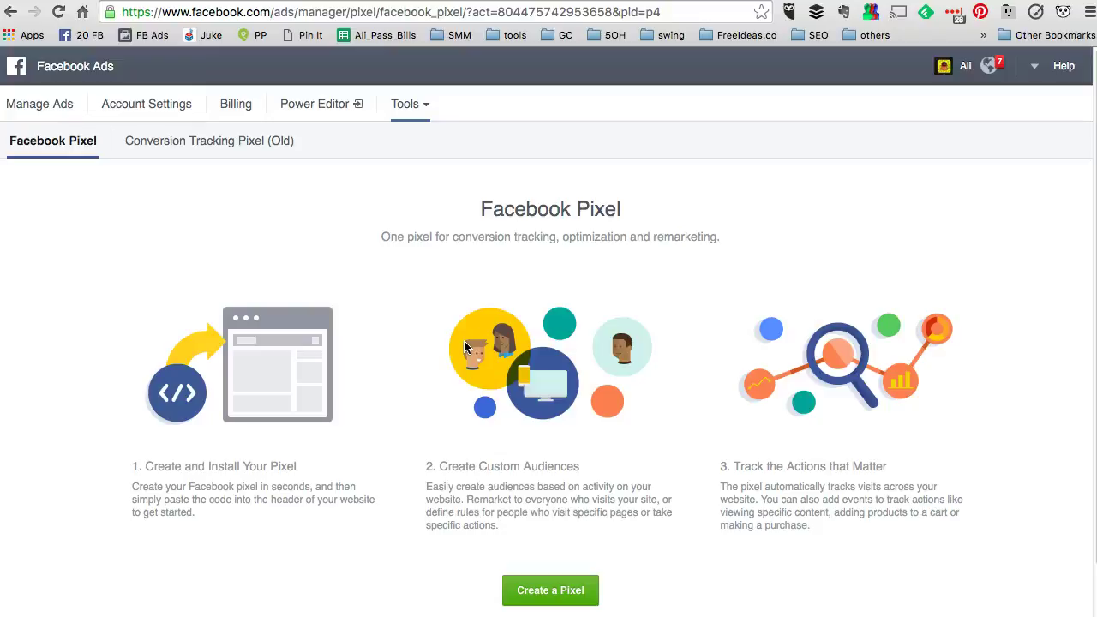
click(422, 110)
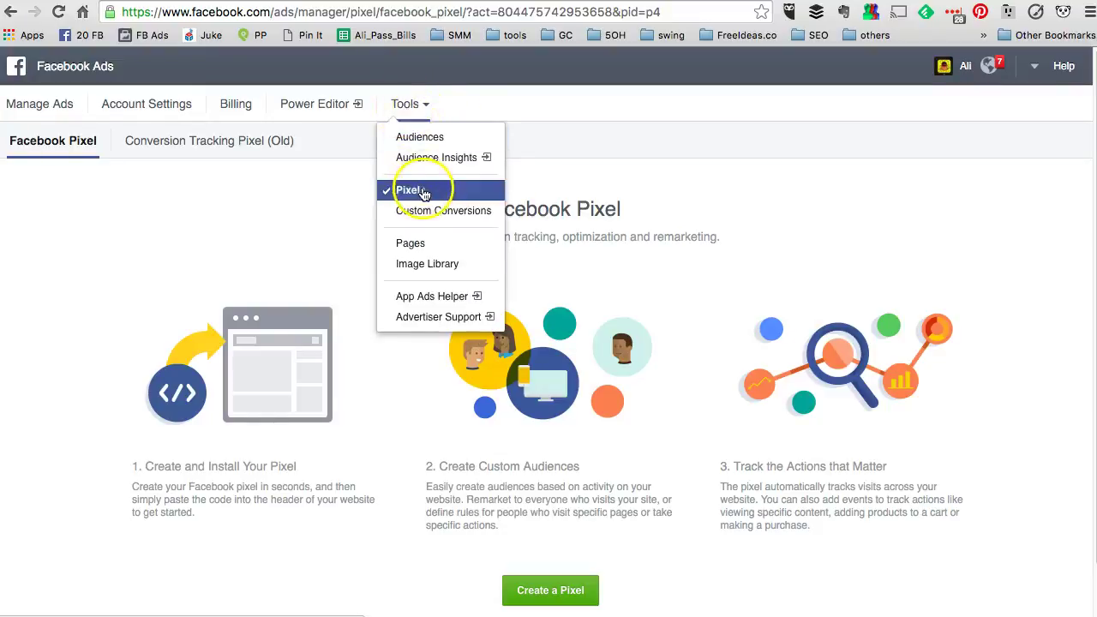
click(291, 224)
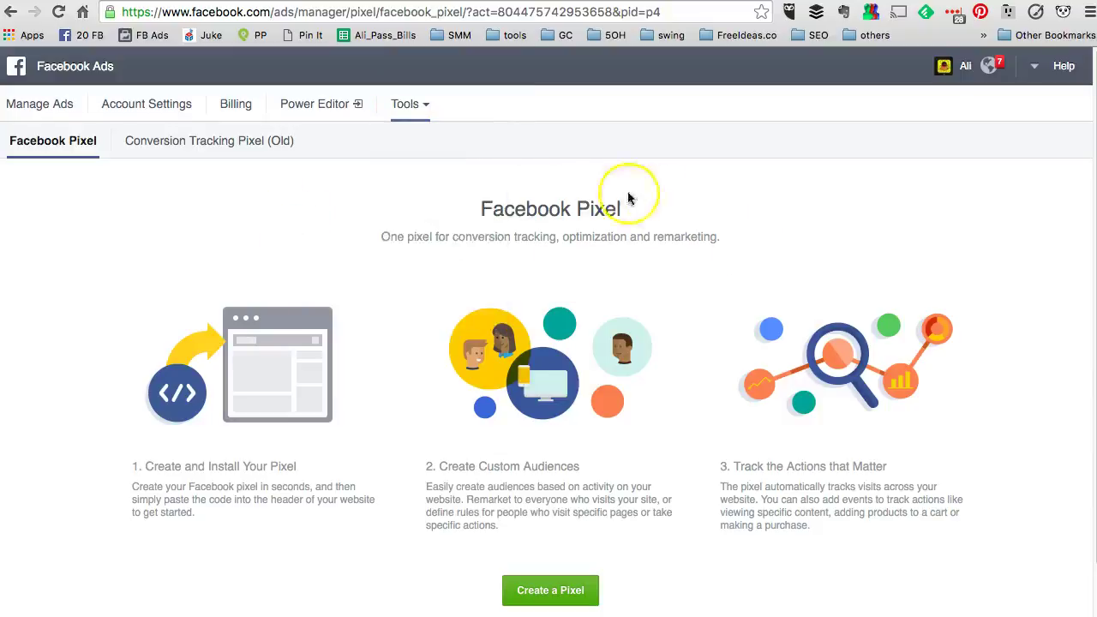
scroll(683, 311, down, 2)
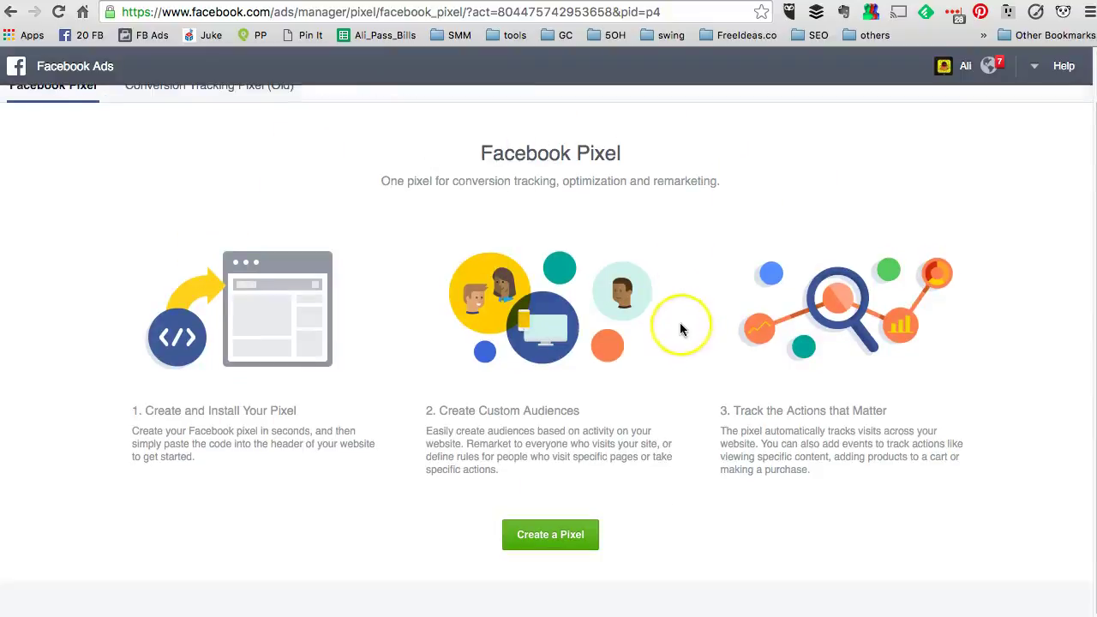
scroll(171, 420, up, 1)
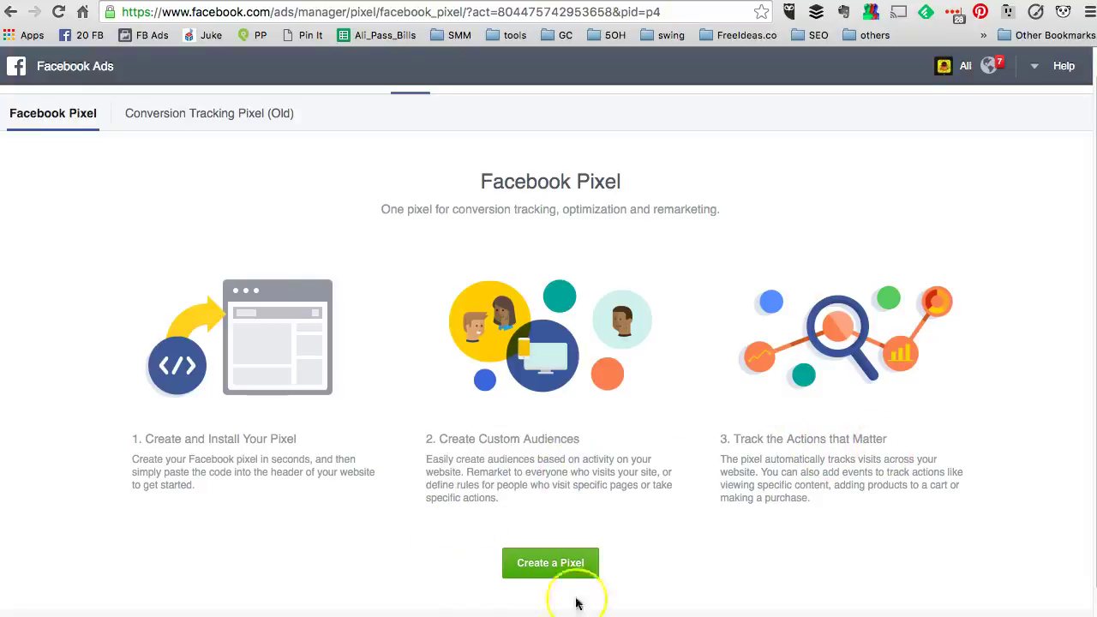
click(559, 569)
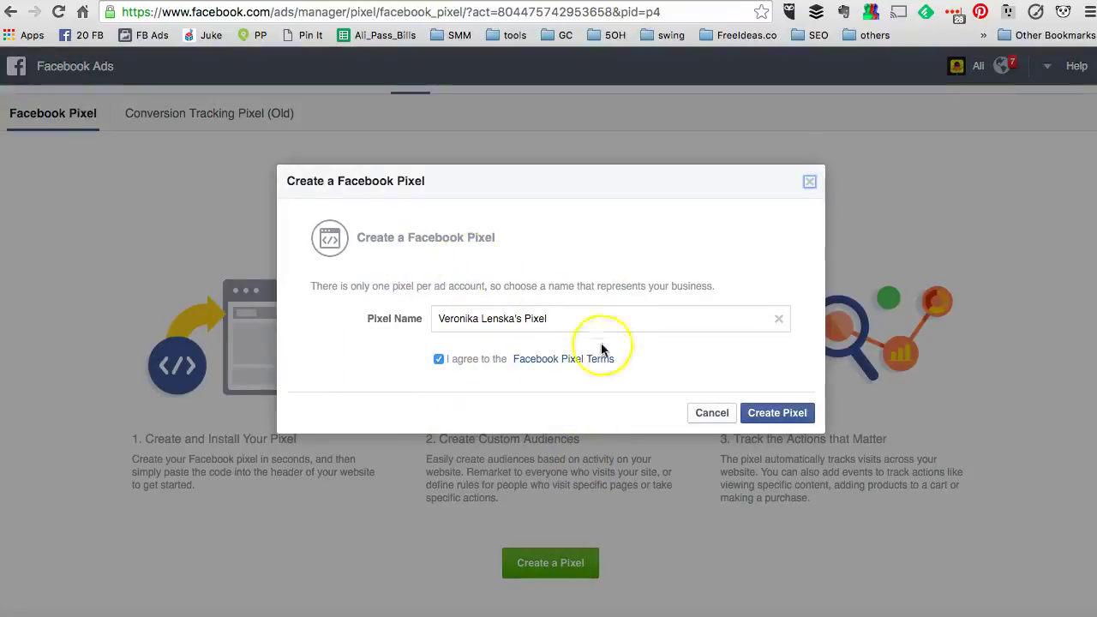
triple_click(483, 316)
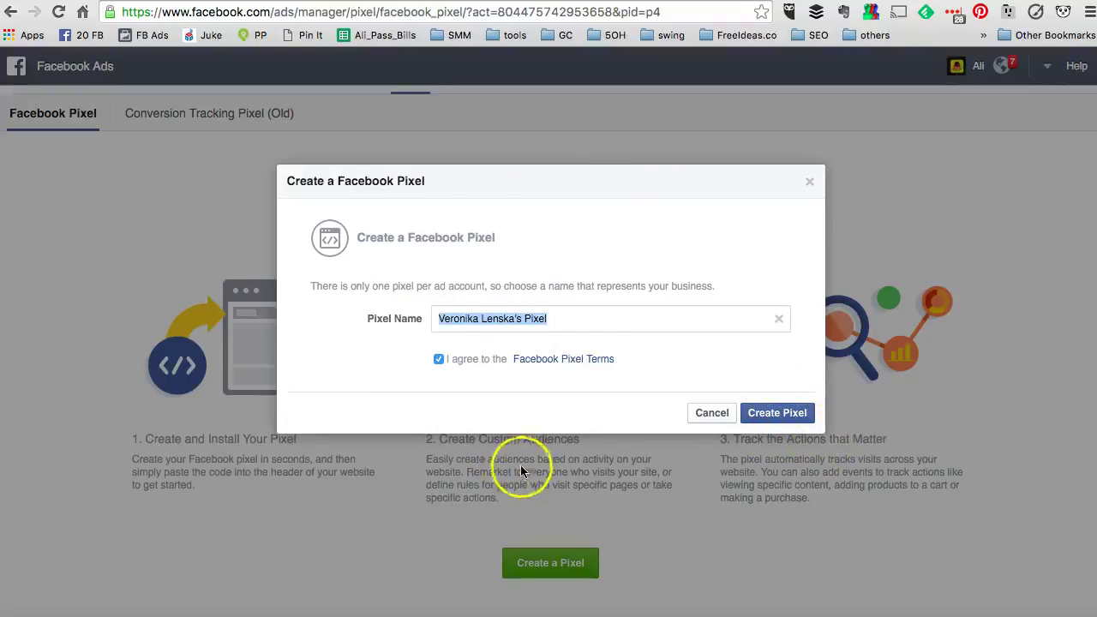
click(707, 414)
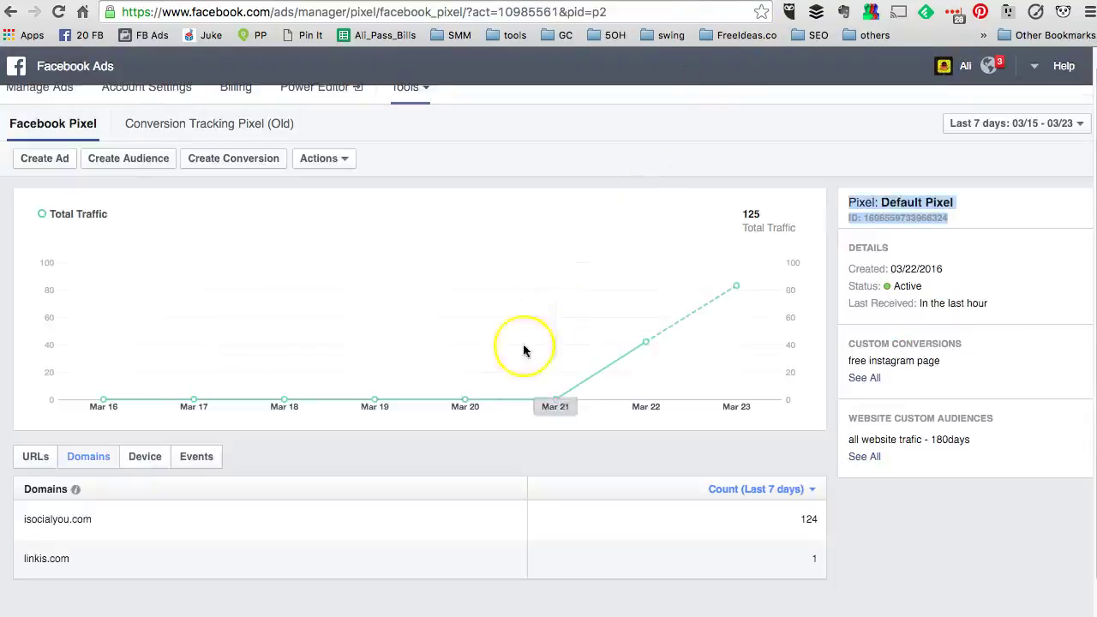
Return to the ad account with the active Default Pixel and select its pixel ID
scroll(484, 418, up, 1)
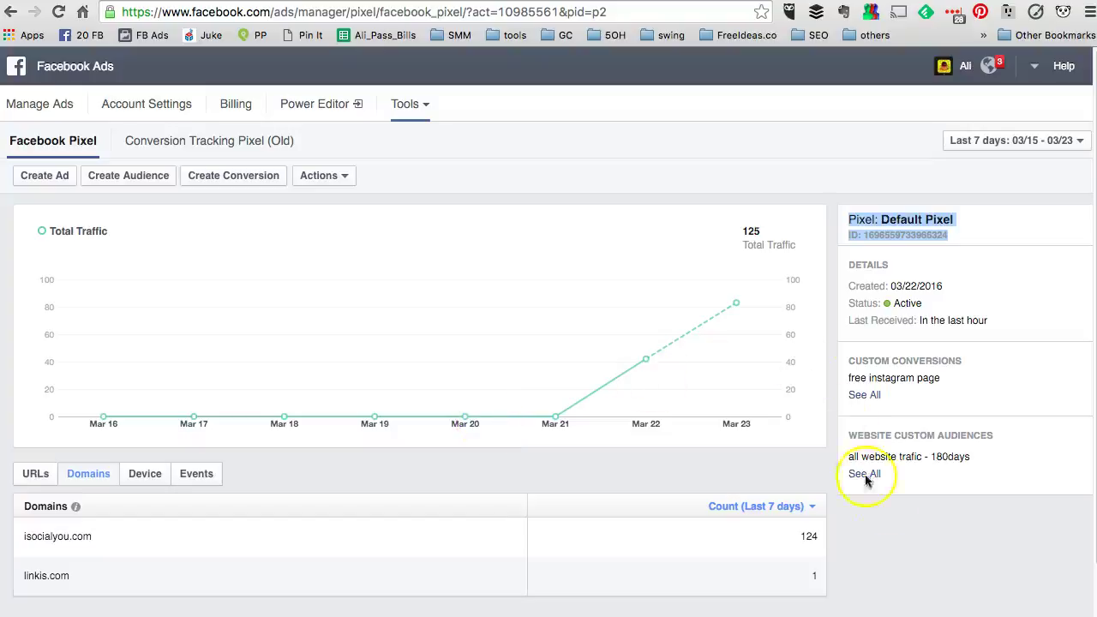
click(885, 520)
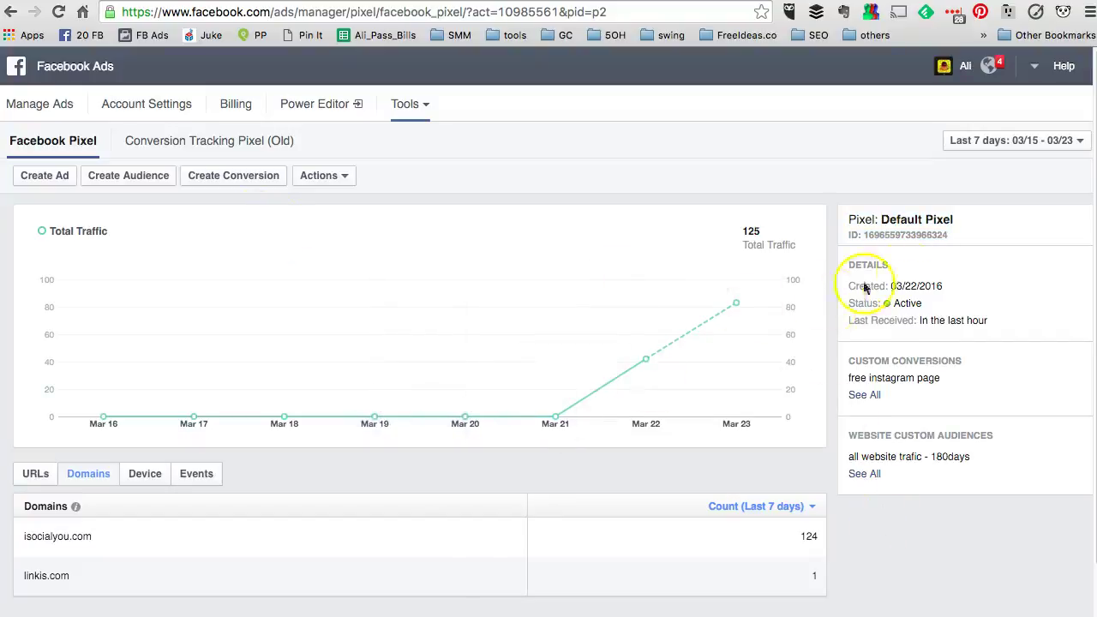
drag(954, 244, 863, 235)
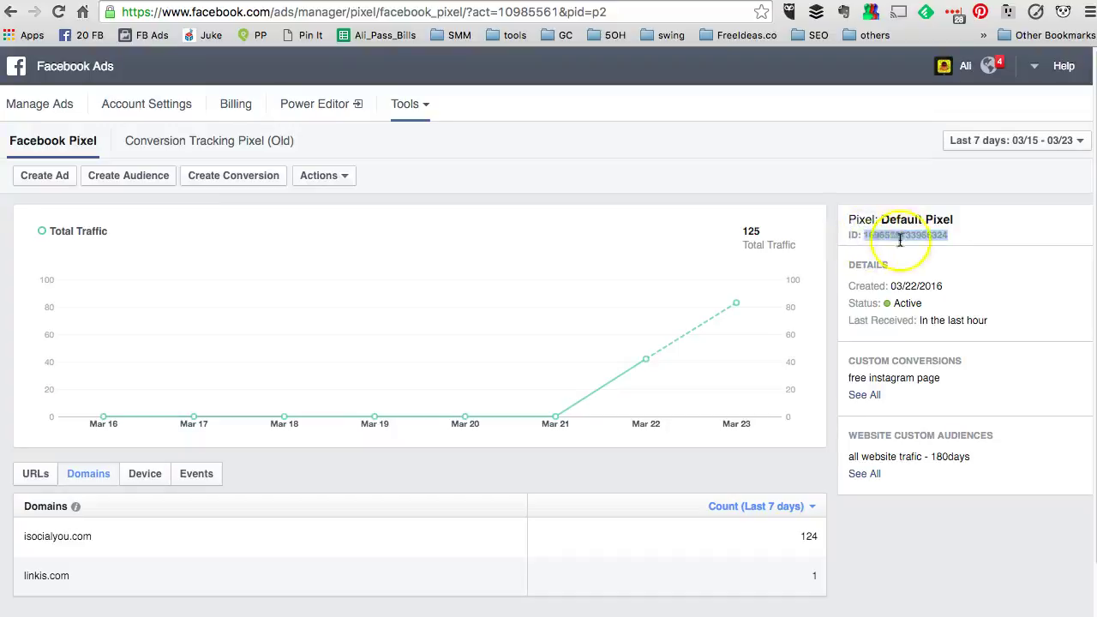
drag(861, 235, 961, 239)
drag(854, 235, 954, 241)
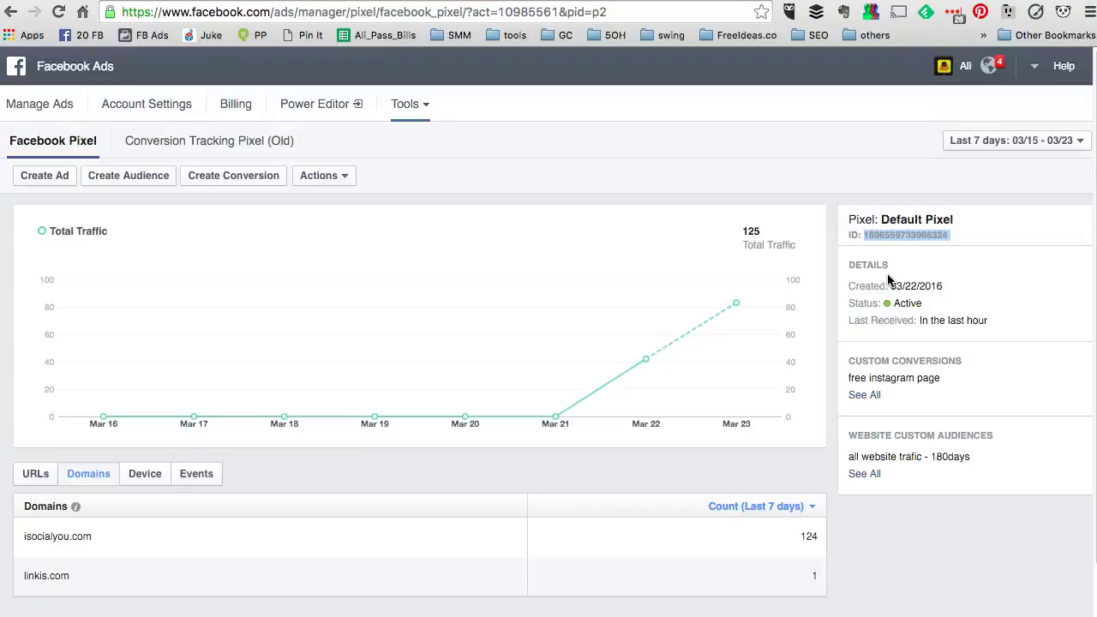
View the pixel code with its head-tag installation instructions and the form for emailing the code, and close the form unsent
click(343, 183)
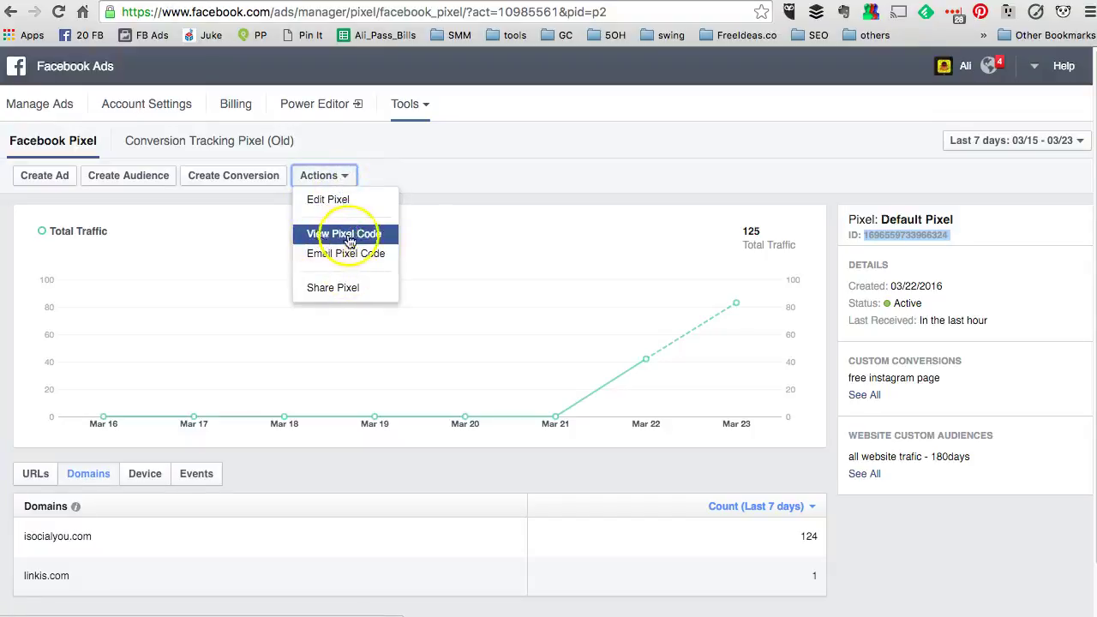
click(365, 240)
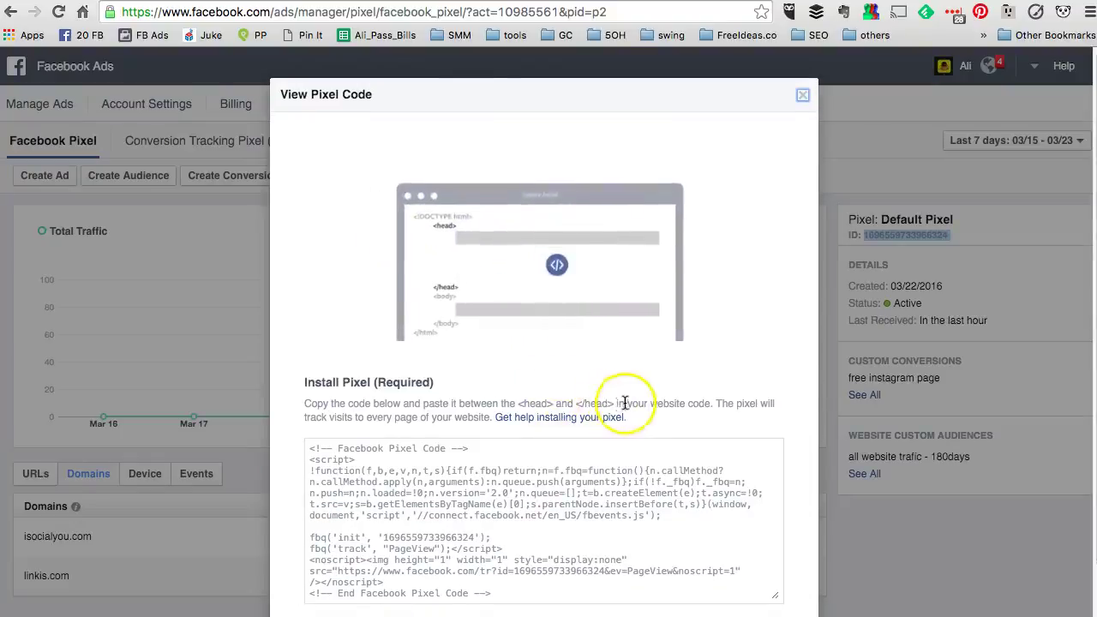
drag(617, 403, 516, 403)
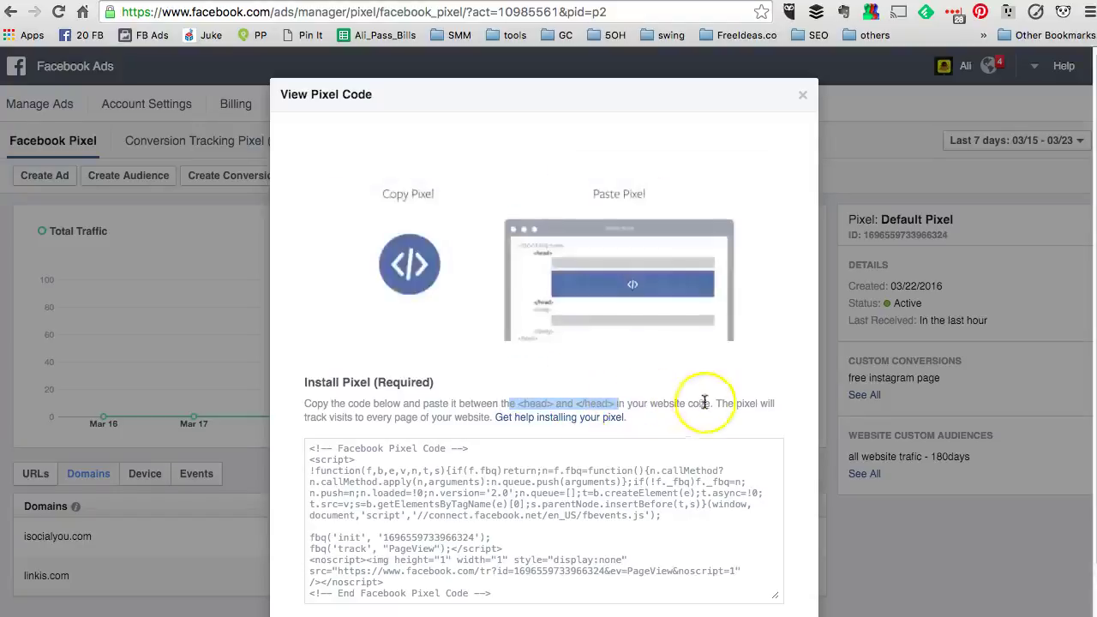
scroll(687, 420, down, 2)
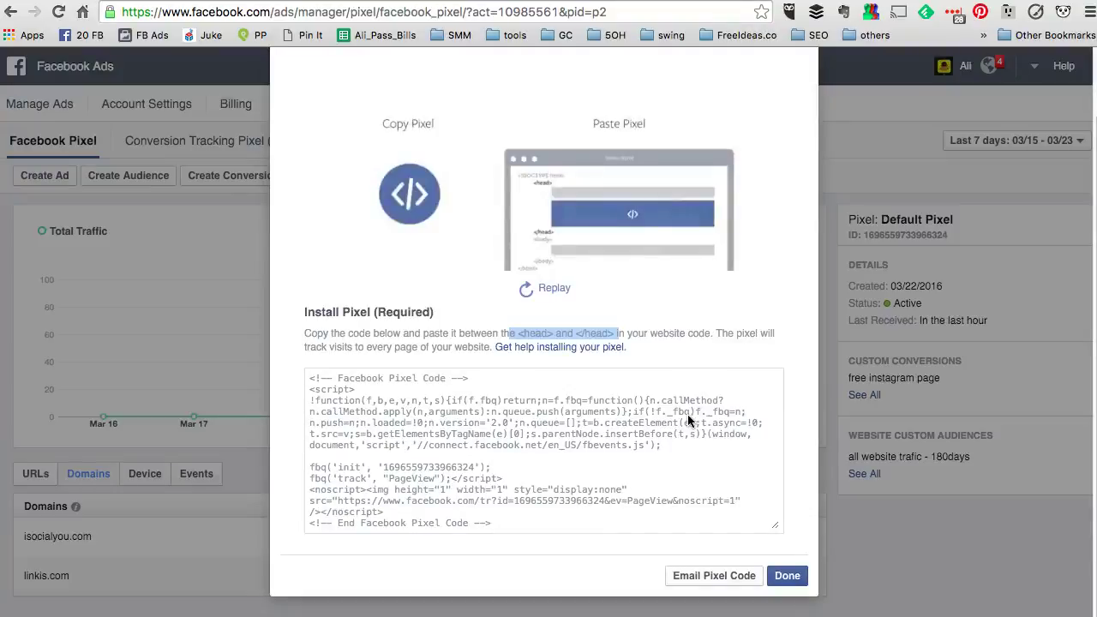
click(595, 448)
click(724, 576)
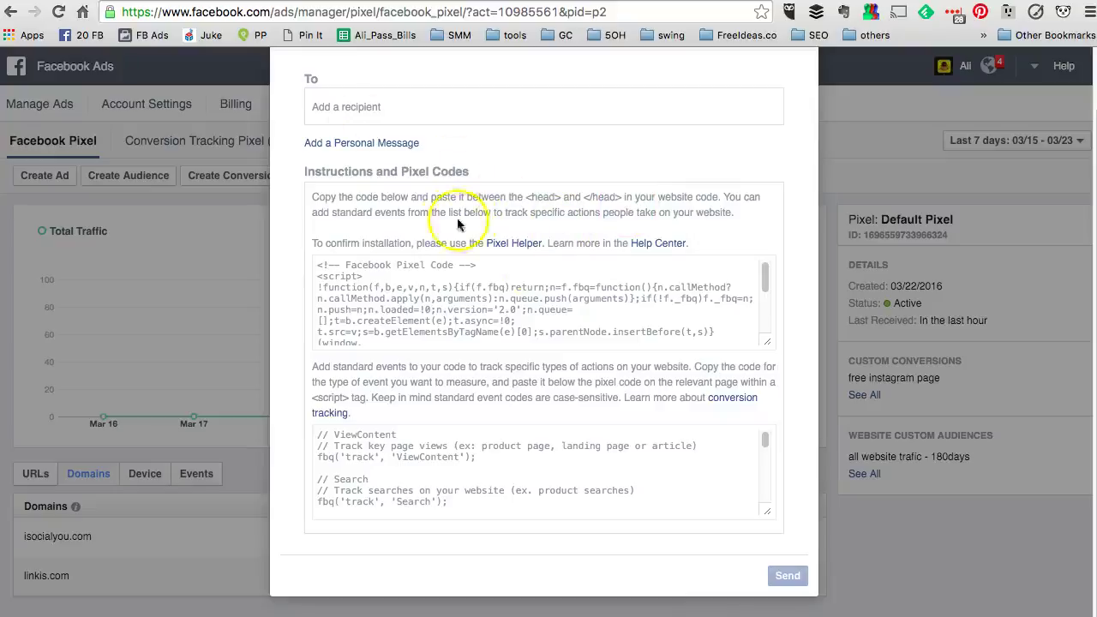
scroll(463, 214, up, 2)
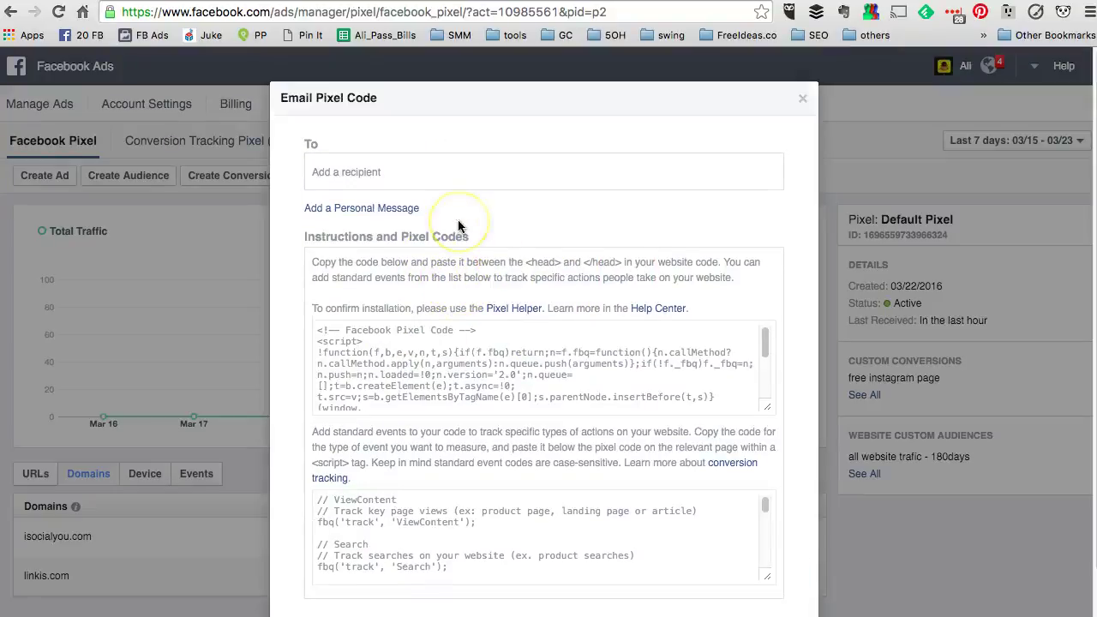
click(801, 98)
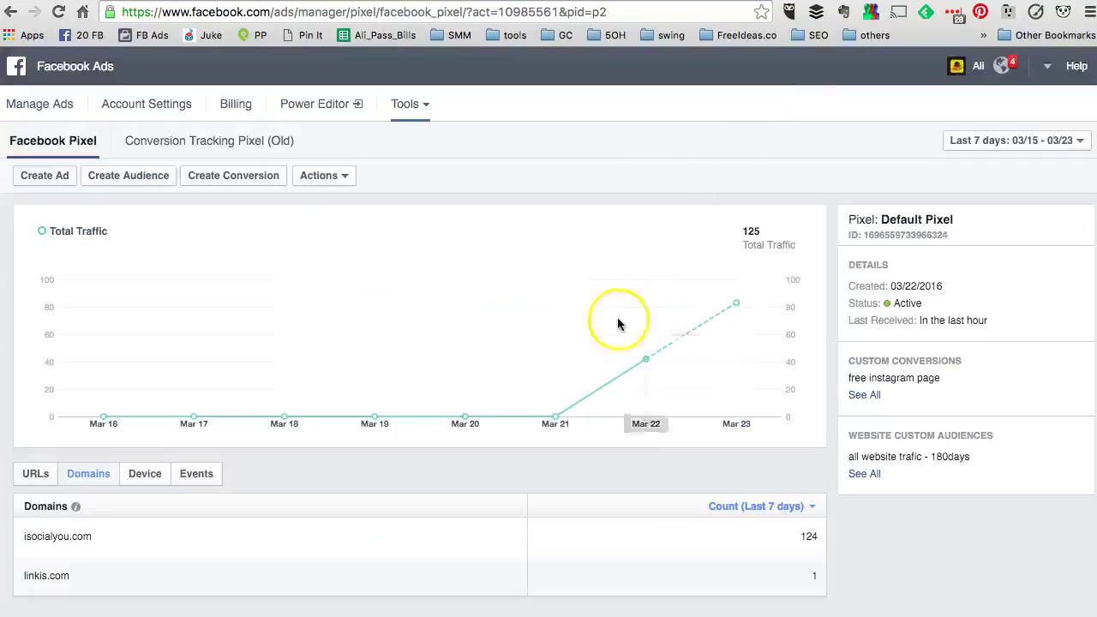
Reopen the pixel code, select the entire code block, highlight the paste instructions above it, and close the code view
click(341, 176)
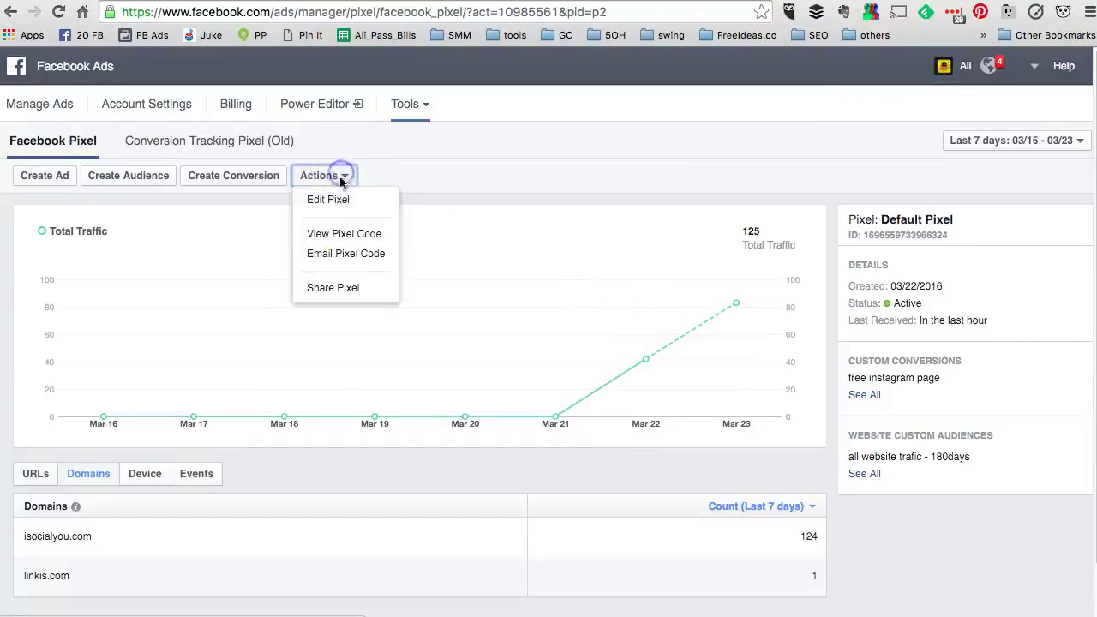
click(343, 234)
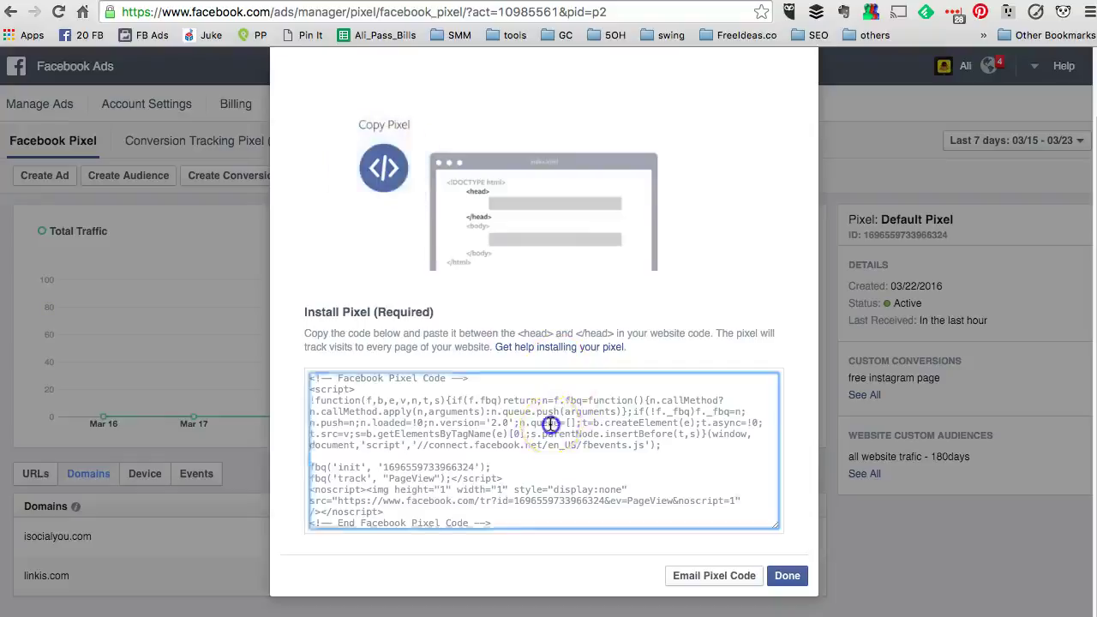
click(551, 424)
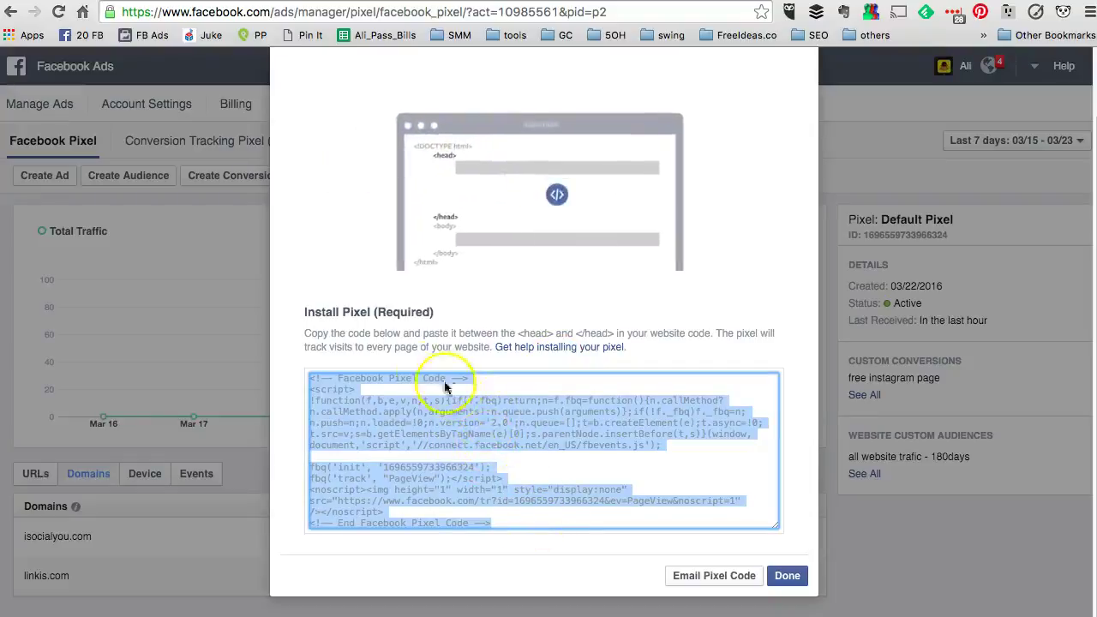
click(325, 333)
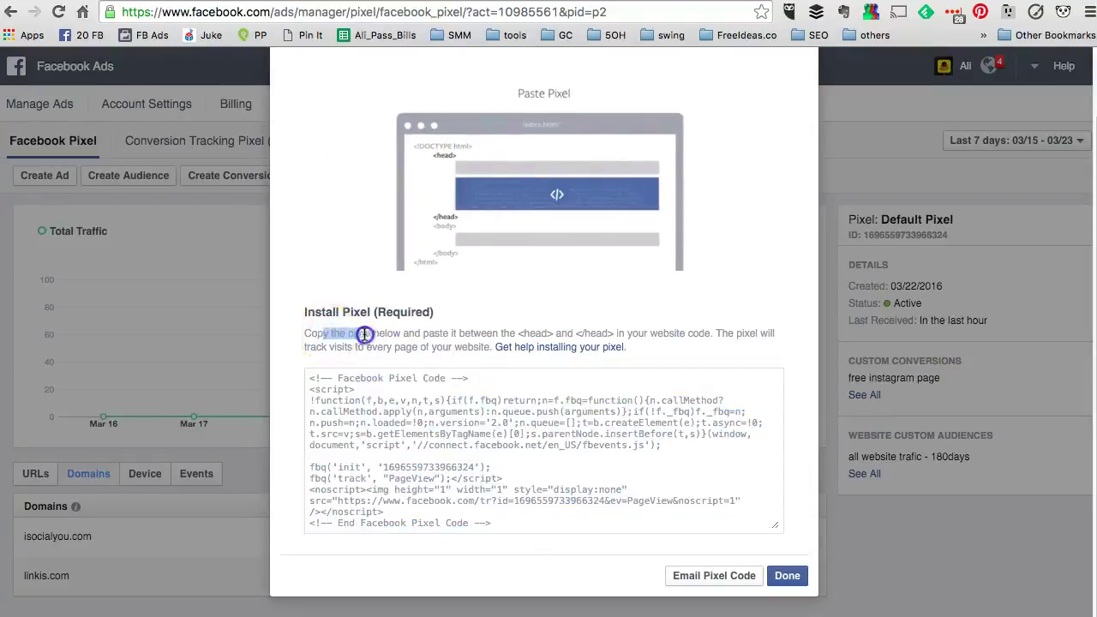
click(387, 396)
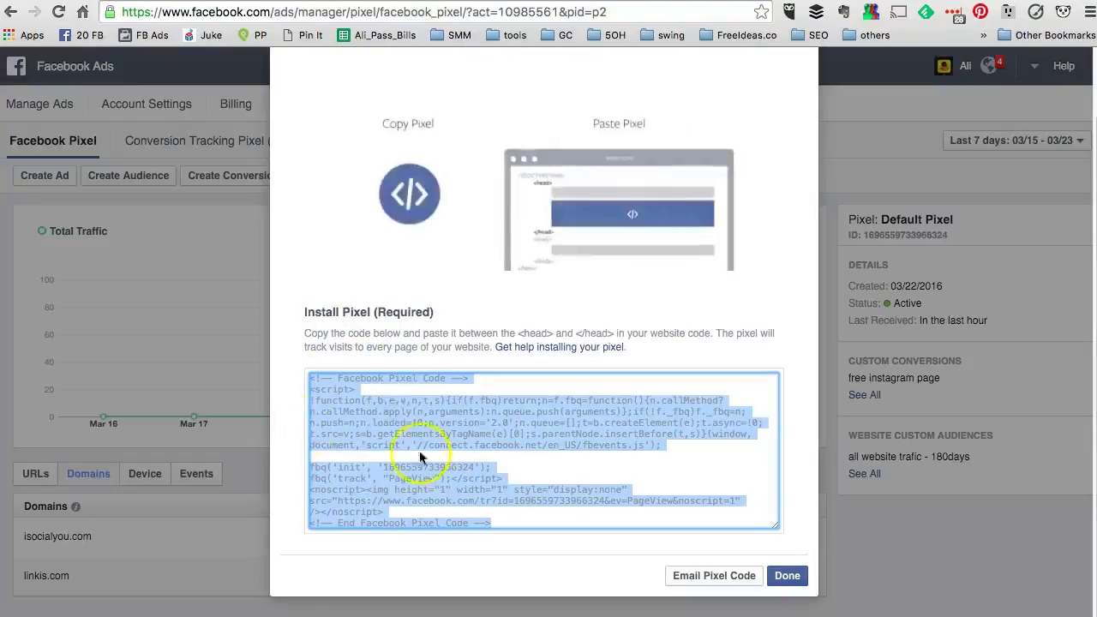
drag(435, 333, 534, 330)
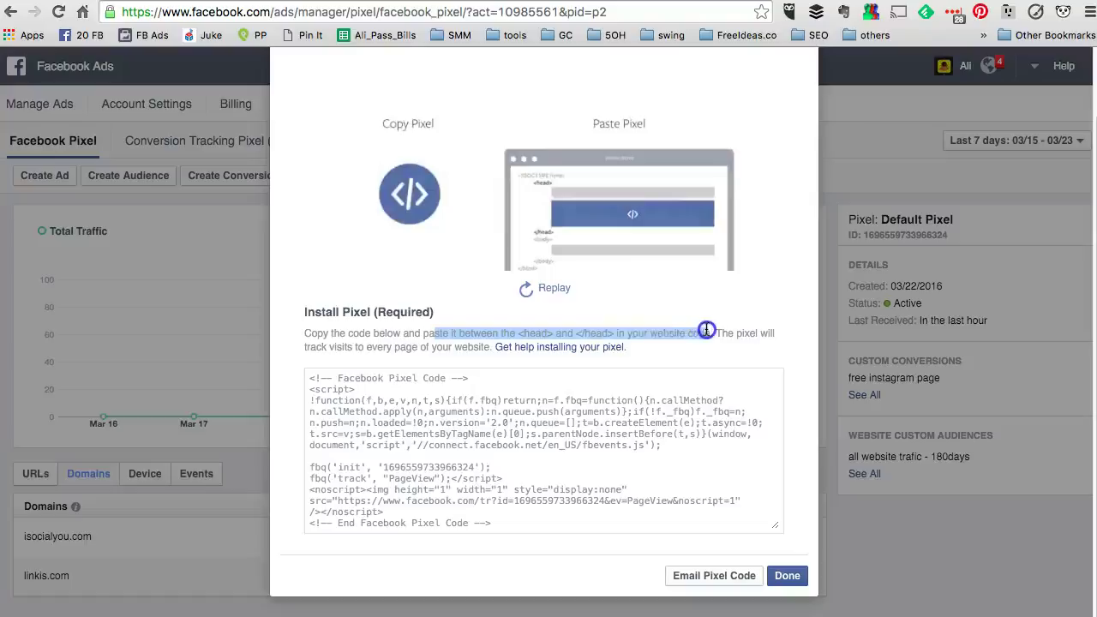
drag(706, 329, 708, 331)
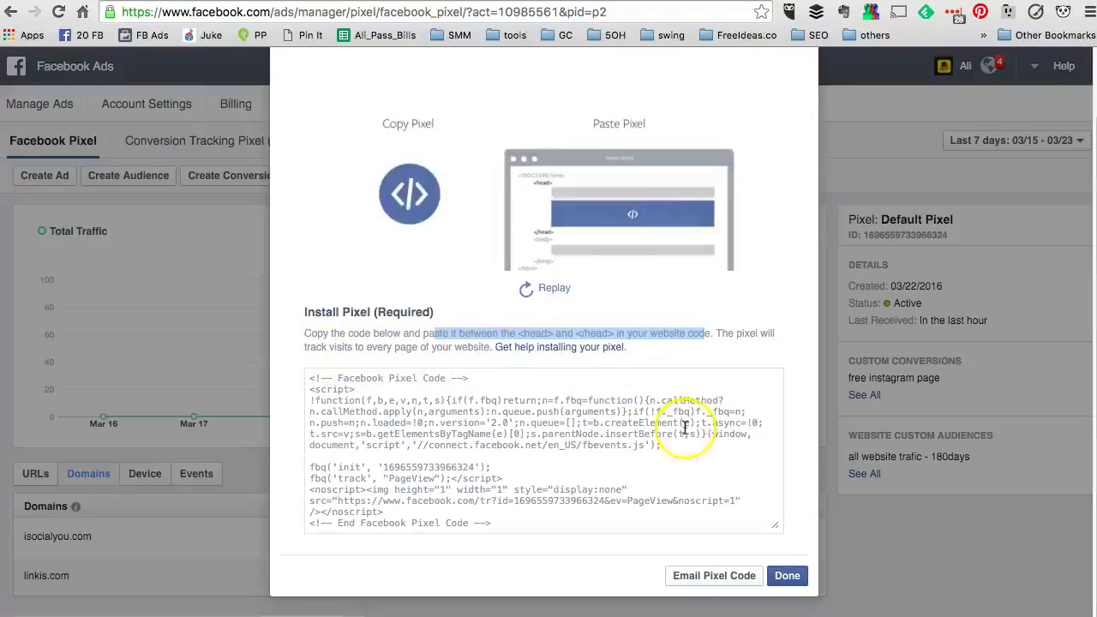
click(781, 575)
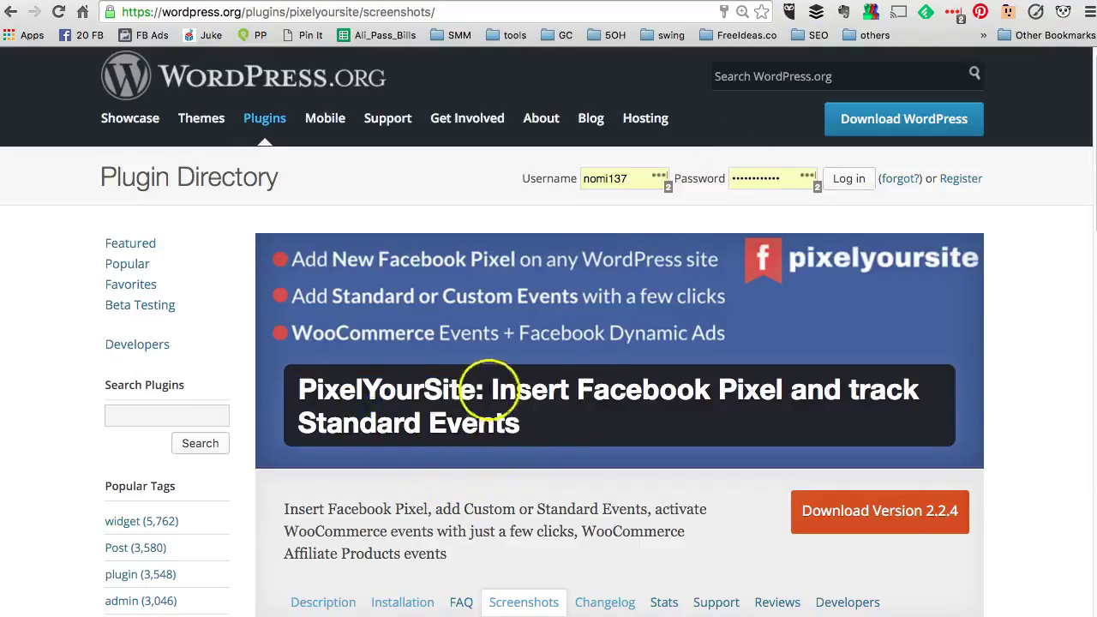
Switch to the PixelYourSite plugin page on WordPress.org and highlight the plugin's name
drag(477, 392, 338, 396)
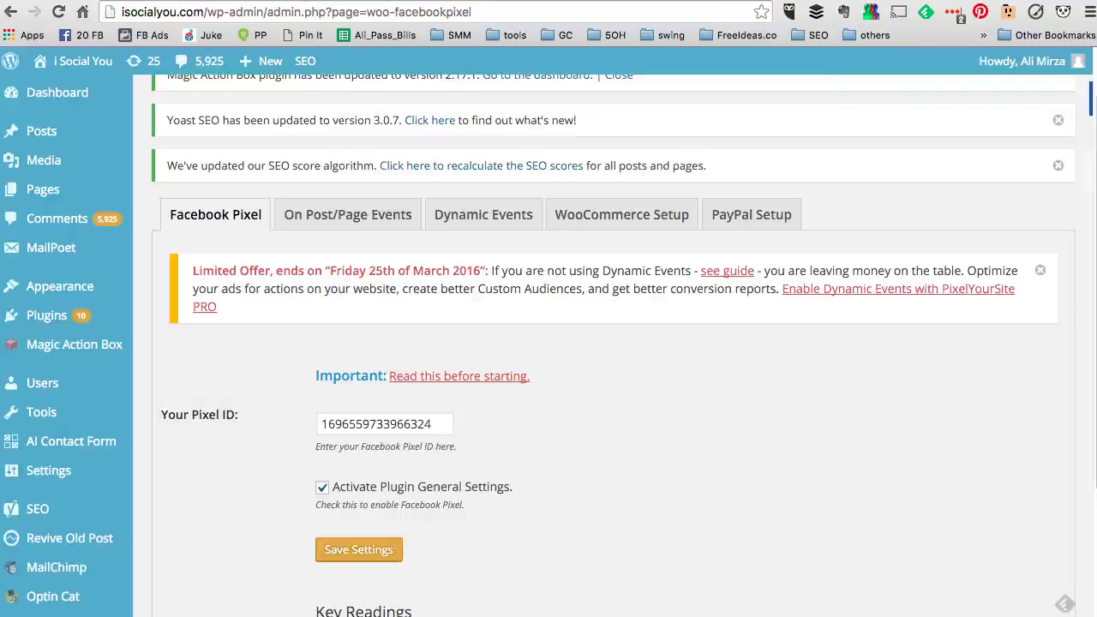
Highlight the domain isocialyou.com in the WordPress admin address, view the plugin management options, and open the PixelYourSite settings
scroll(385, 326, up, 3)
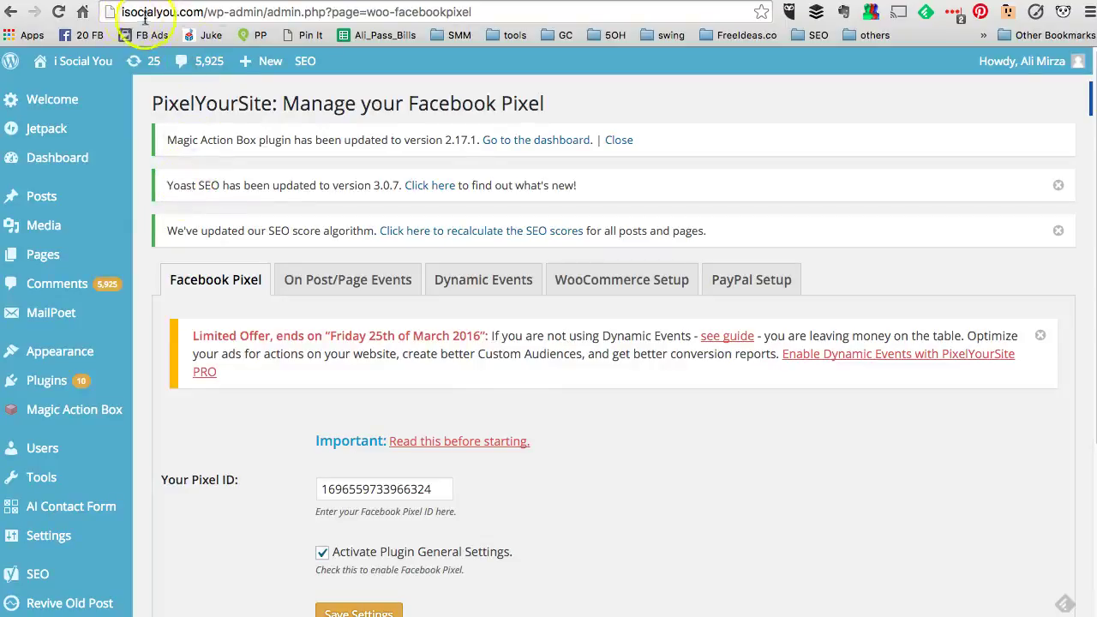
drag(200, 17, 121, 15)
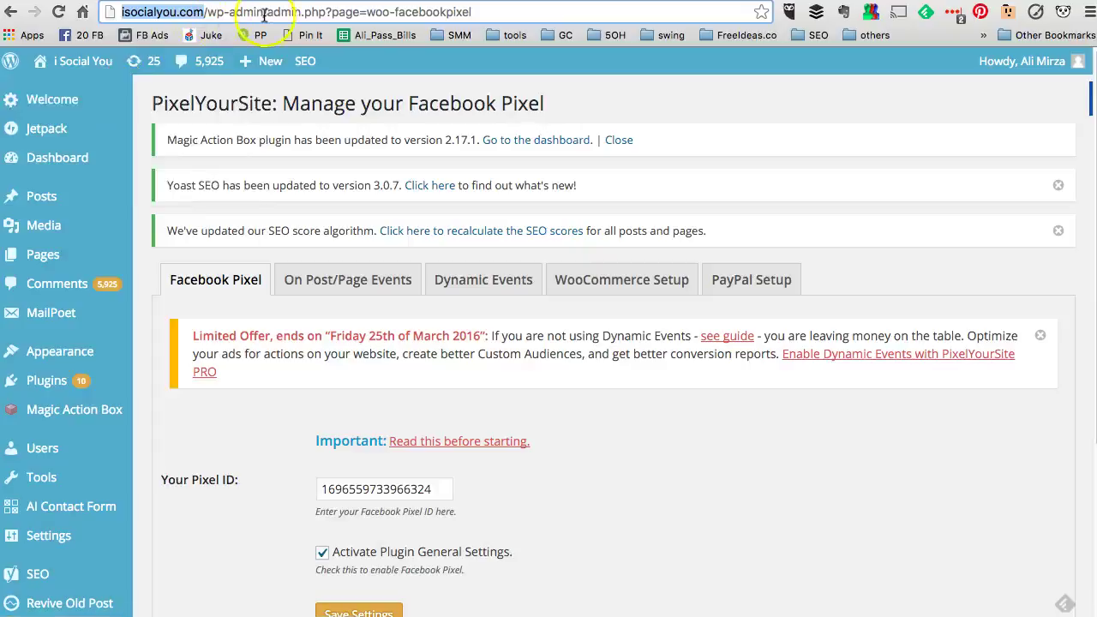
scroll(98, 425, down, 2)
scroll(98, 429, down, 1)
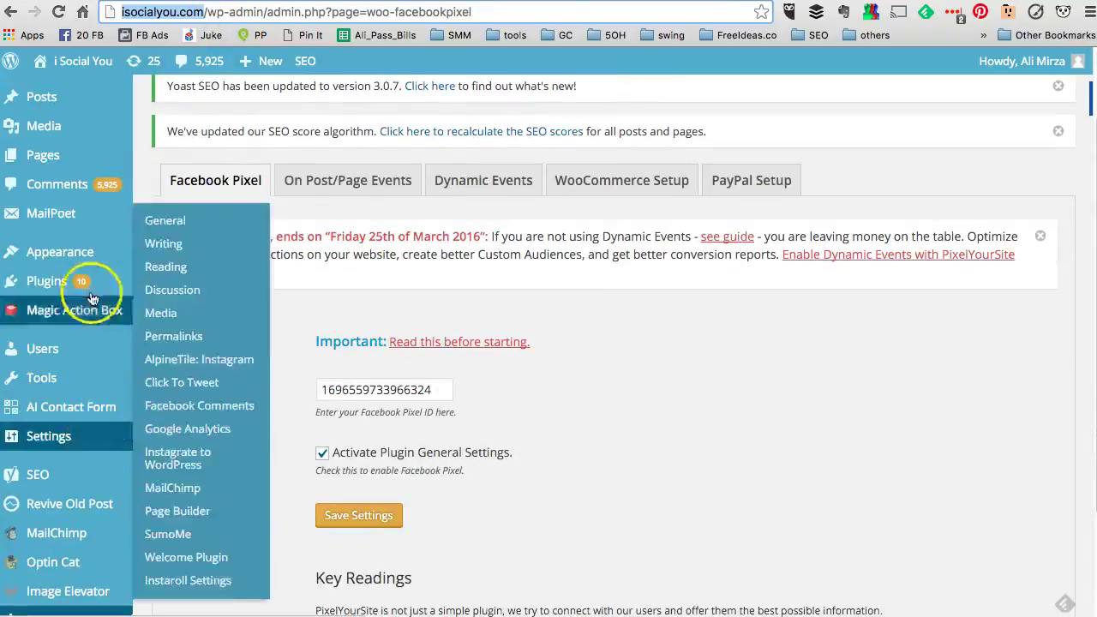
mouse_move(83, 281)
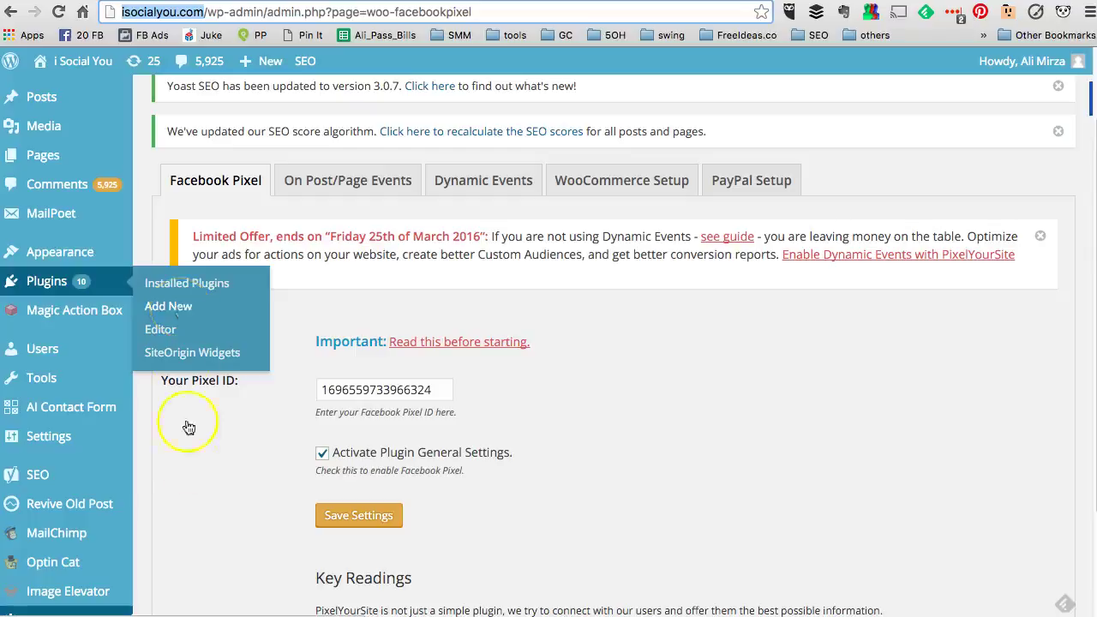
scroll(193, 469, down, 3)
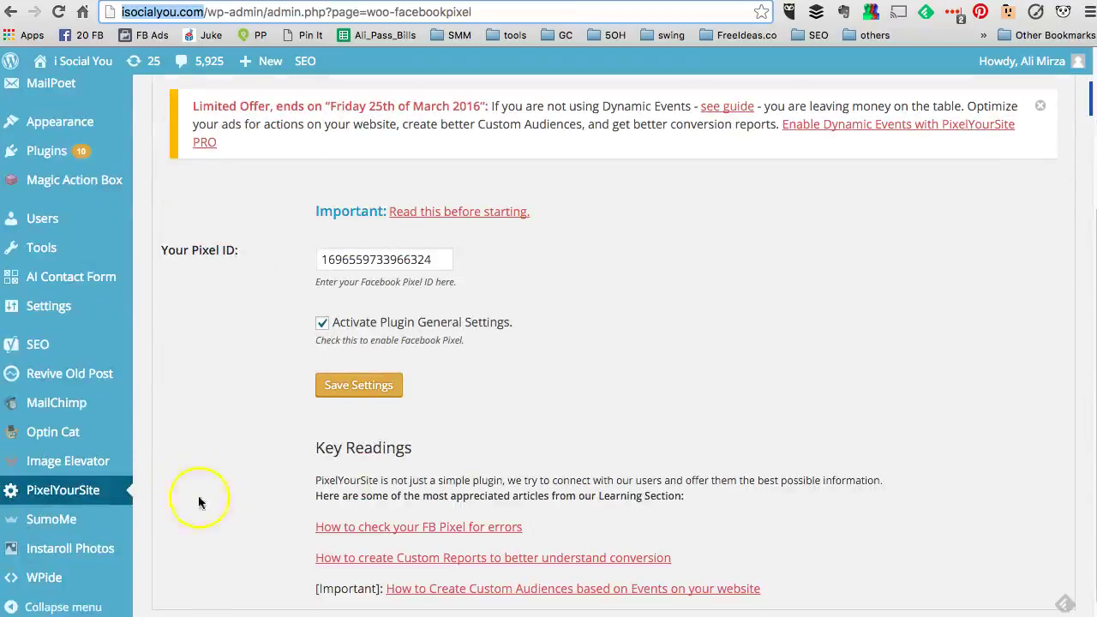
click(95, 498)
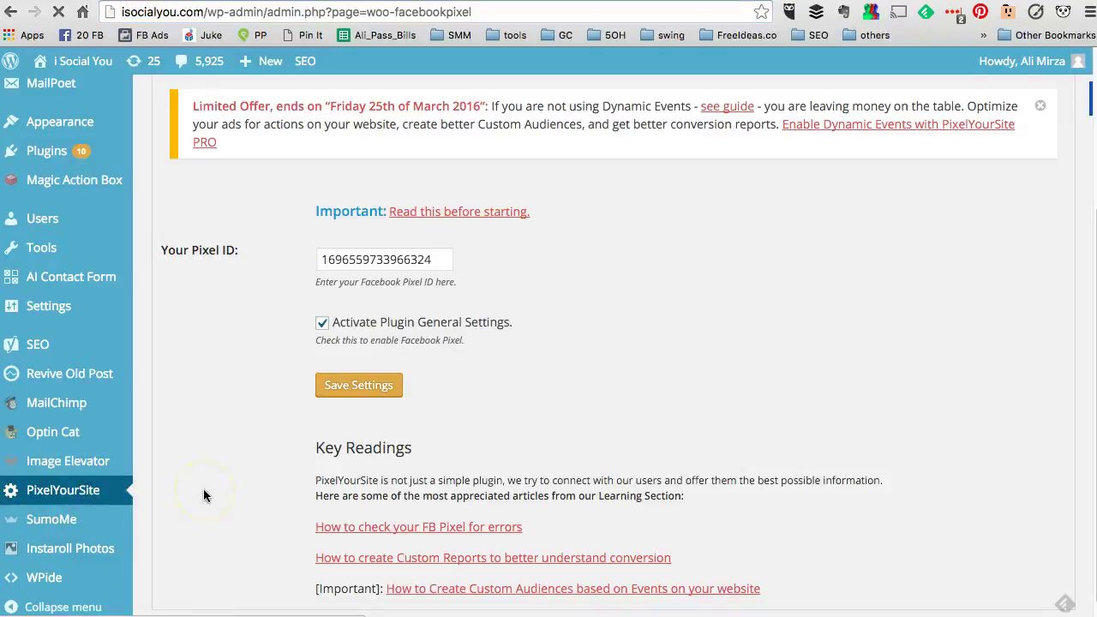
Examine the PixelYourSite settings, highlight the Your Pixel ID label, and review the activation option and key readings
scroll(204, 492, down, 3)
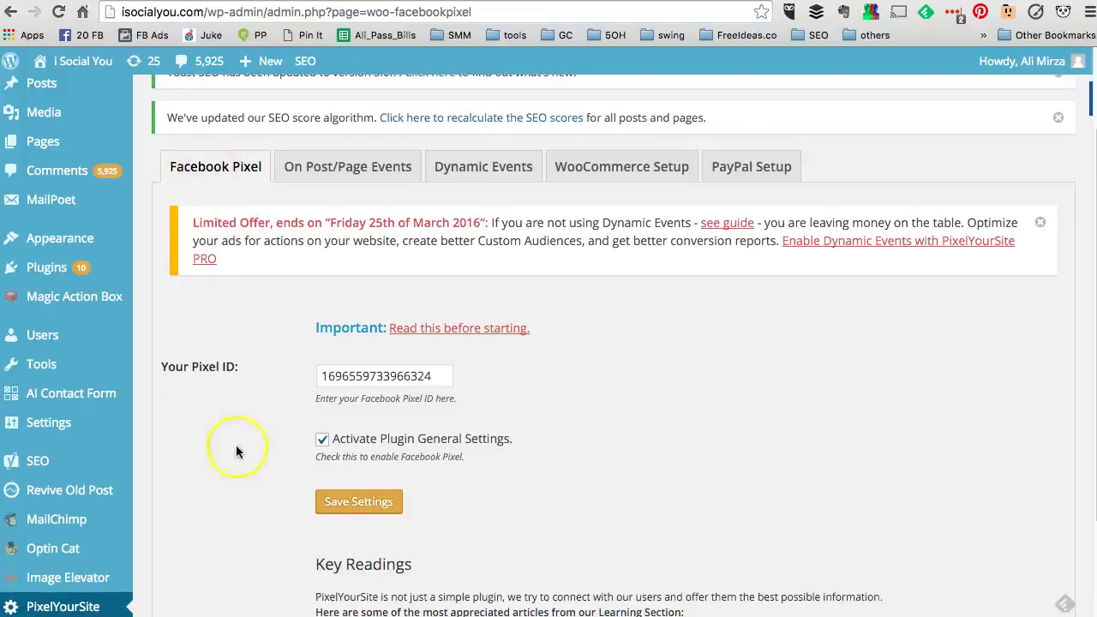
scroll(235, 447, down, 1)
click(437, 358)
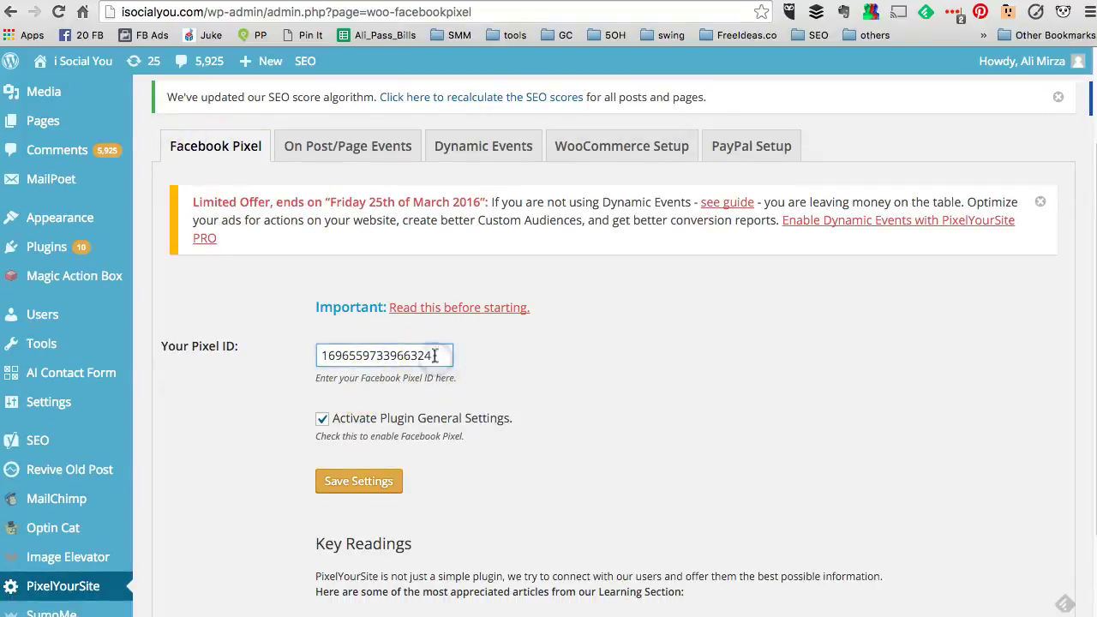
drag(165, 348, 283, 348)
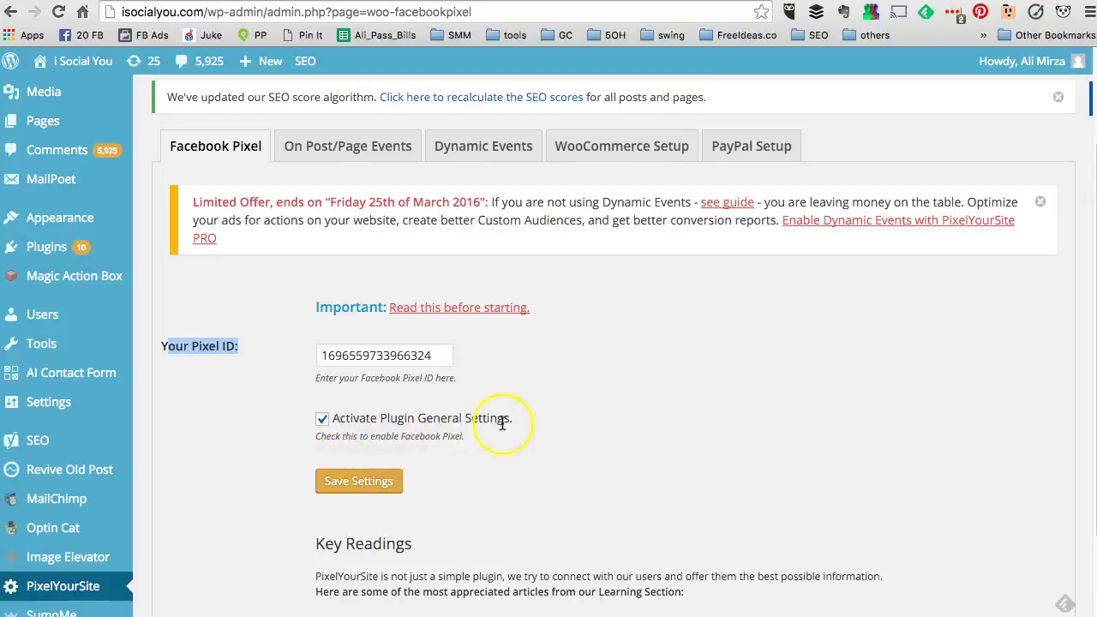
scroll(623, 492, down, 3)
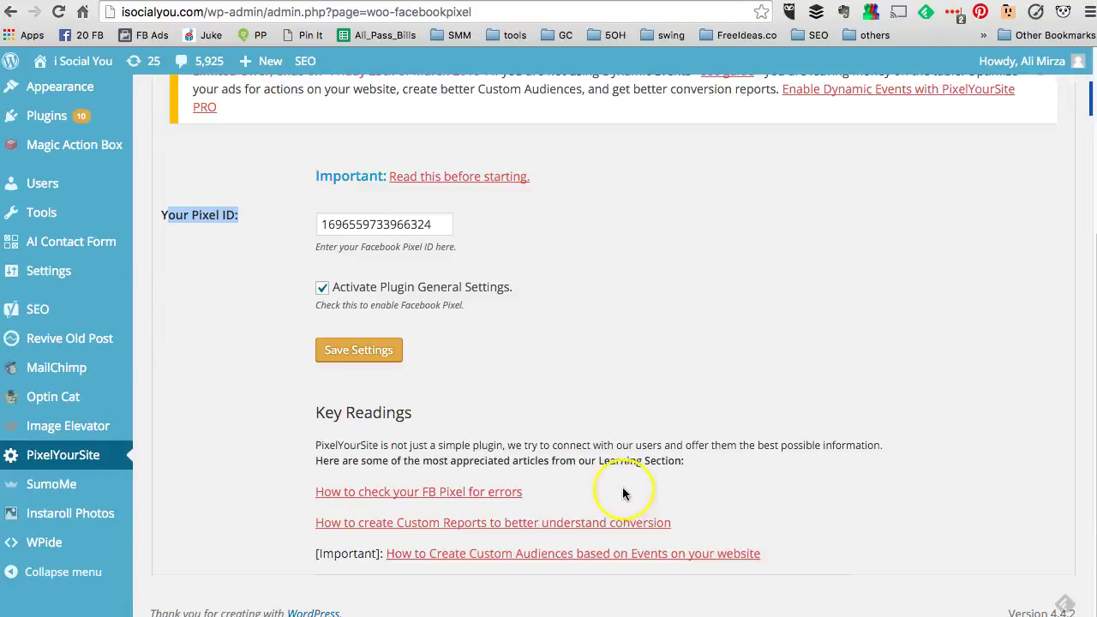
scroll(625, 492, up, 3)
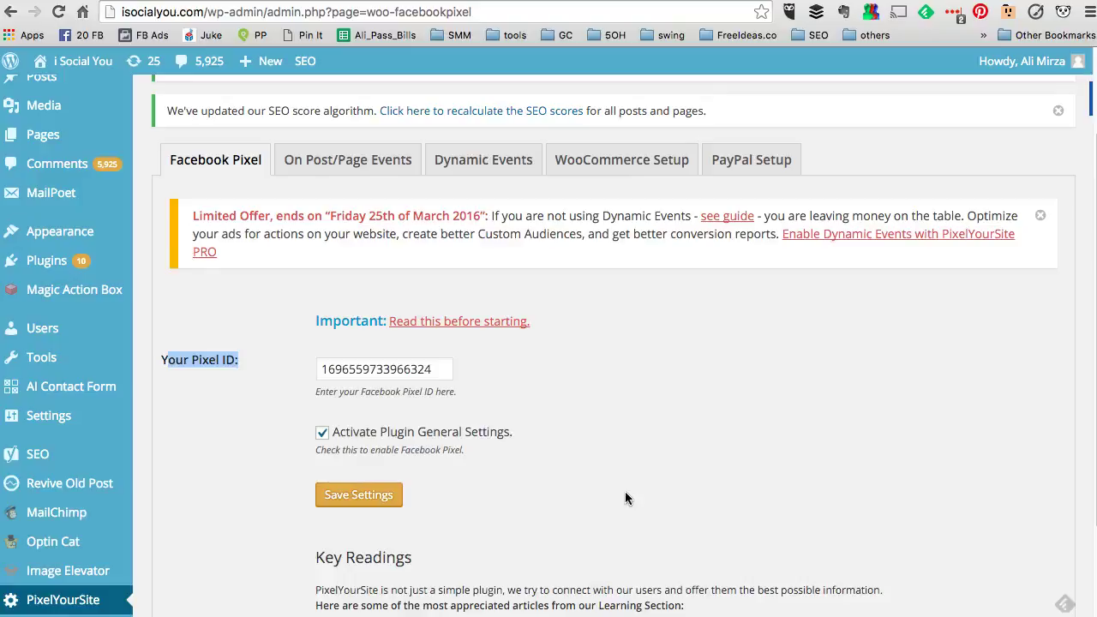
scroll(624, 491, down, 3)
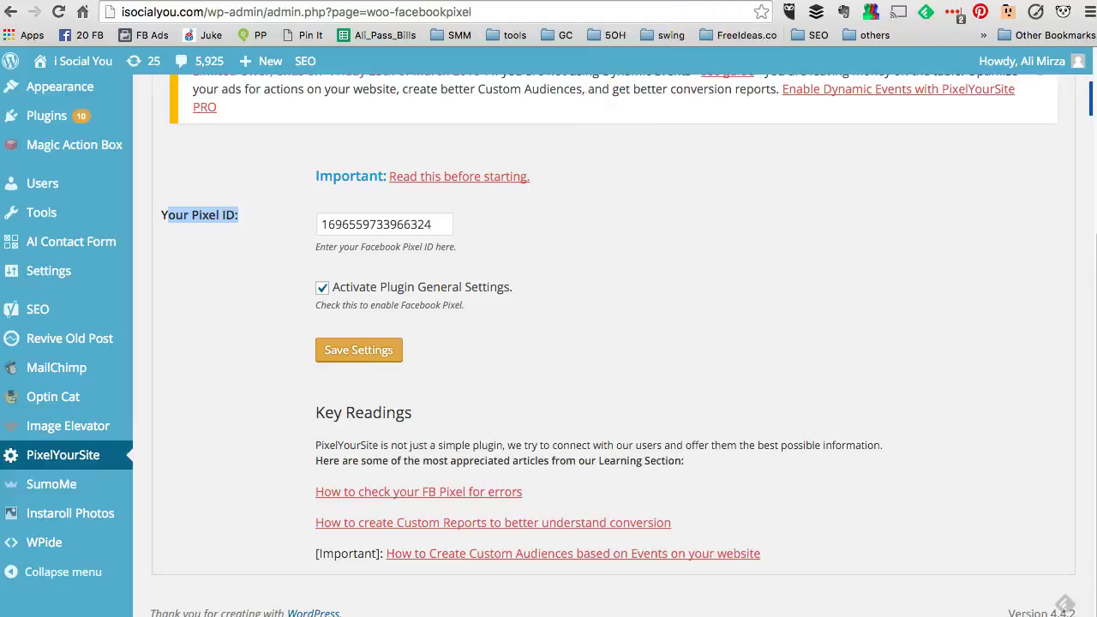
Switch to the Facebook Ads pixel page and highlight the Default Pixel's name, ID, creation date and status
key(ctrl+Tab)
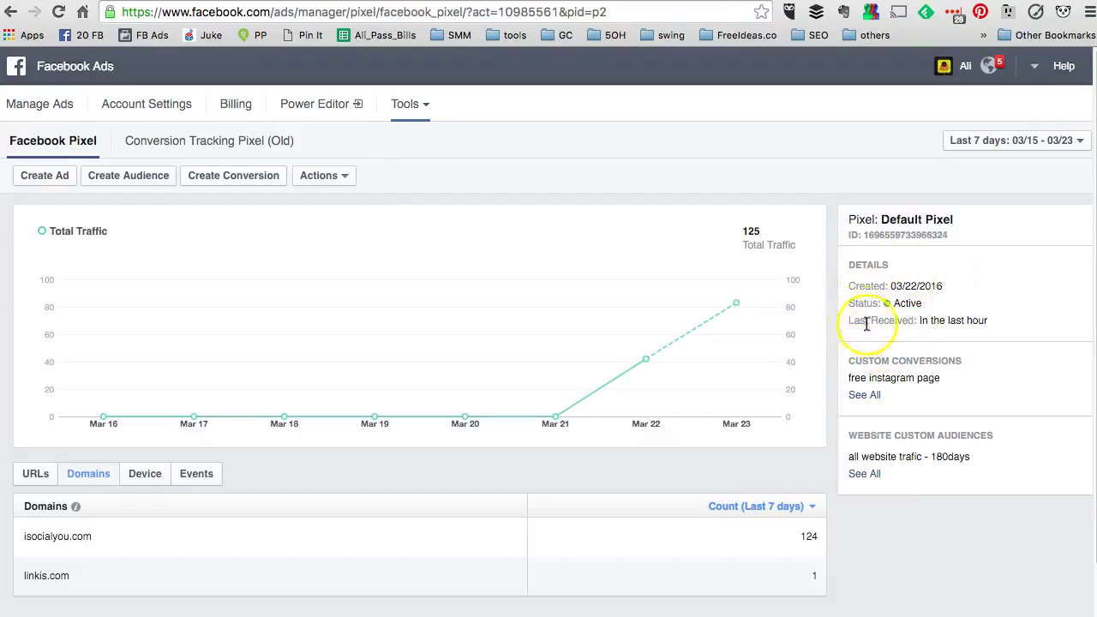
click(408, 110)
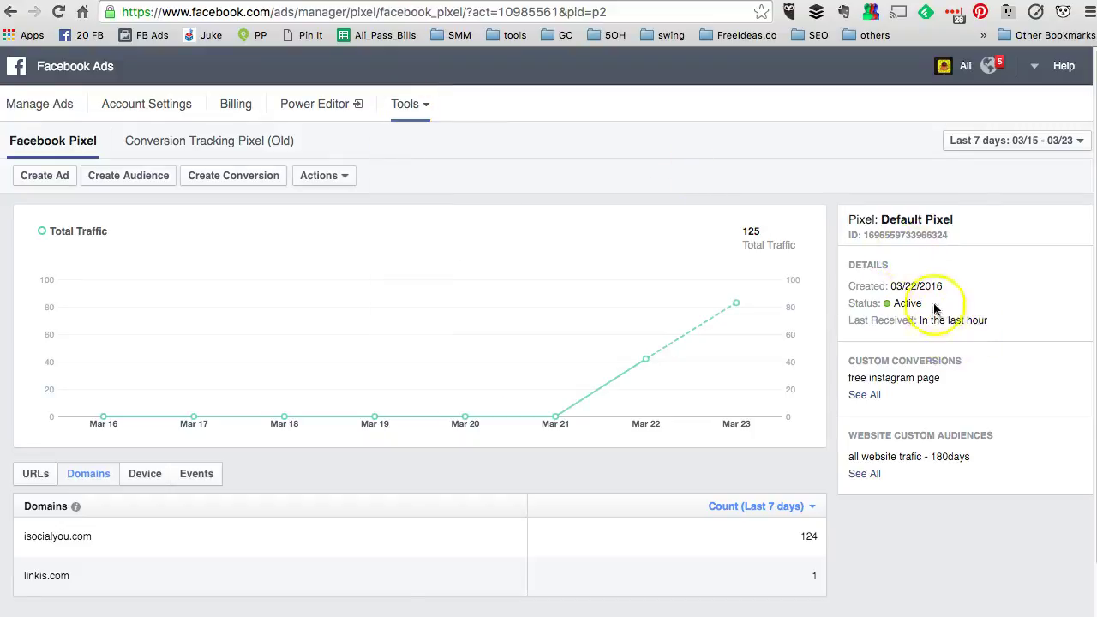
drag(930, 304, 837, 220)
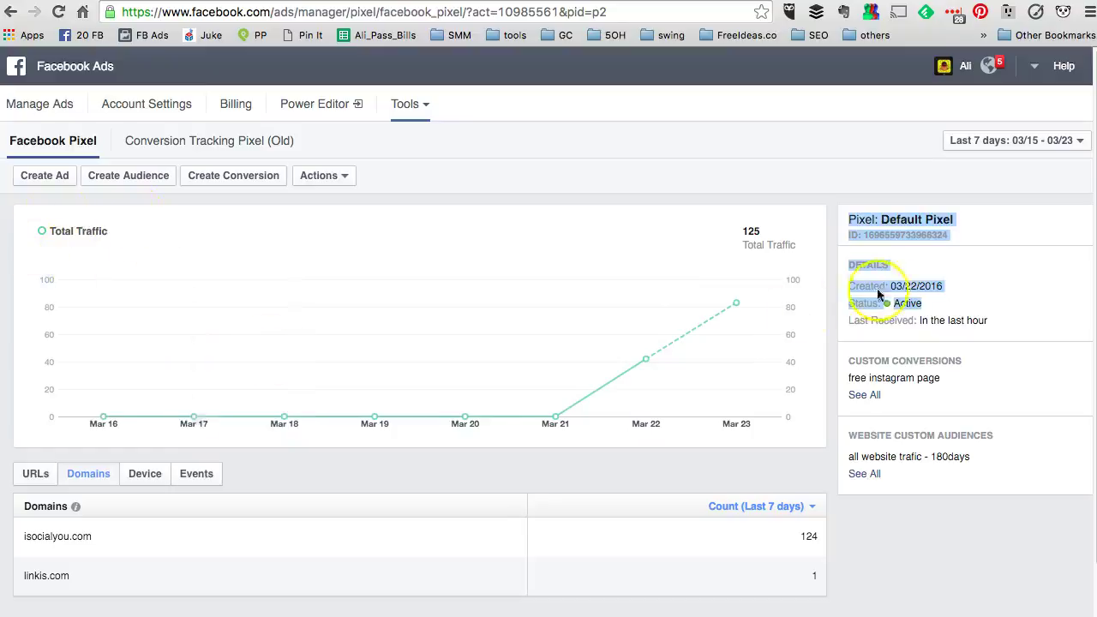
scroll(974, 472, down, 2)
scroll(974, 475, up, 2)
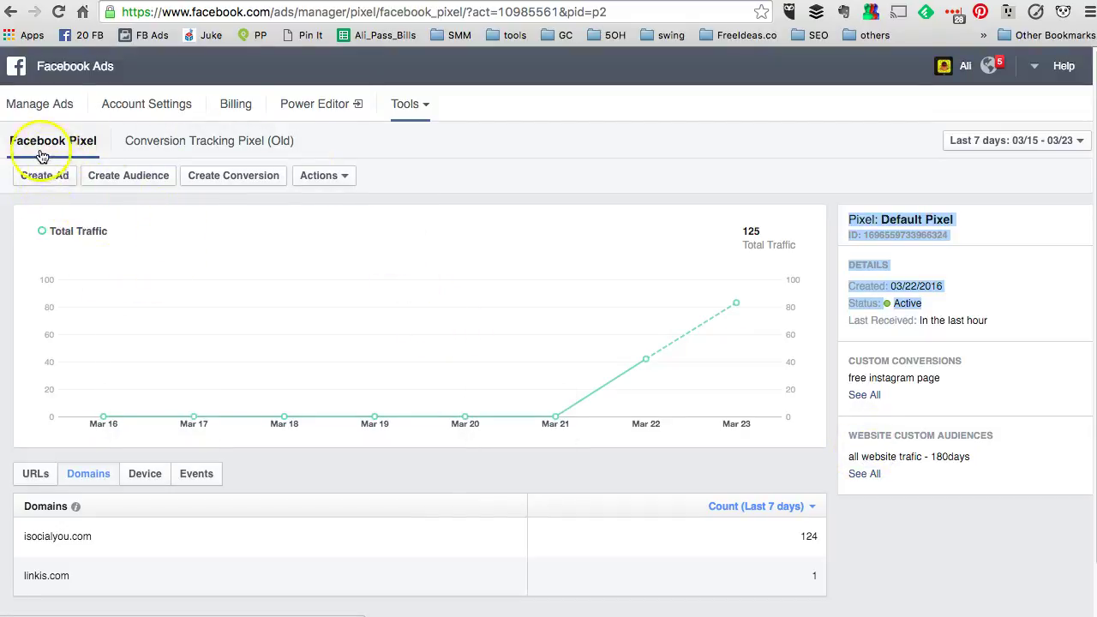
click(911, 345)
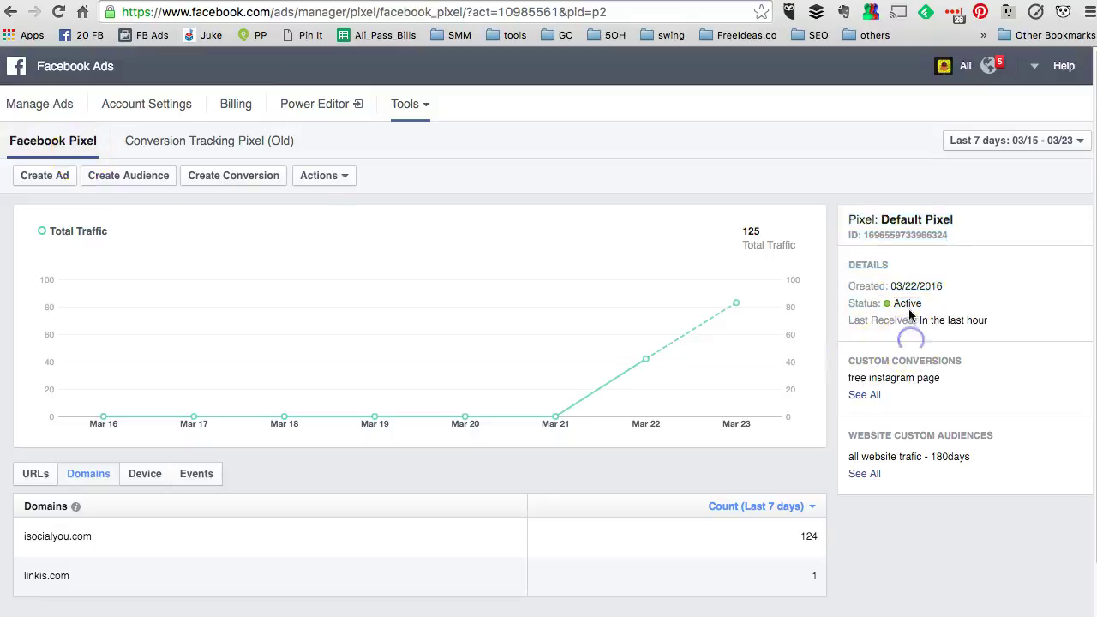
Open a new audience form for the Default Pixel and view the available website traffic options, keeping "Anyone who visits your website"
click(148, 184)
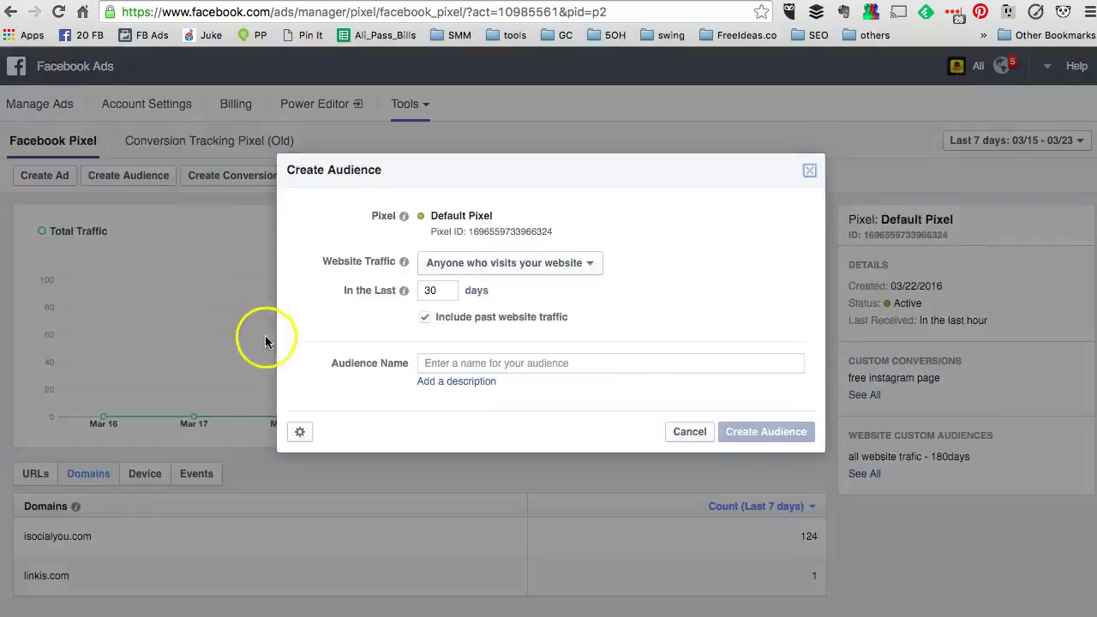
drag(495, 216, 428, 215)
click(576, 220)
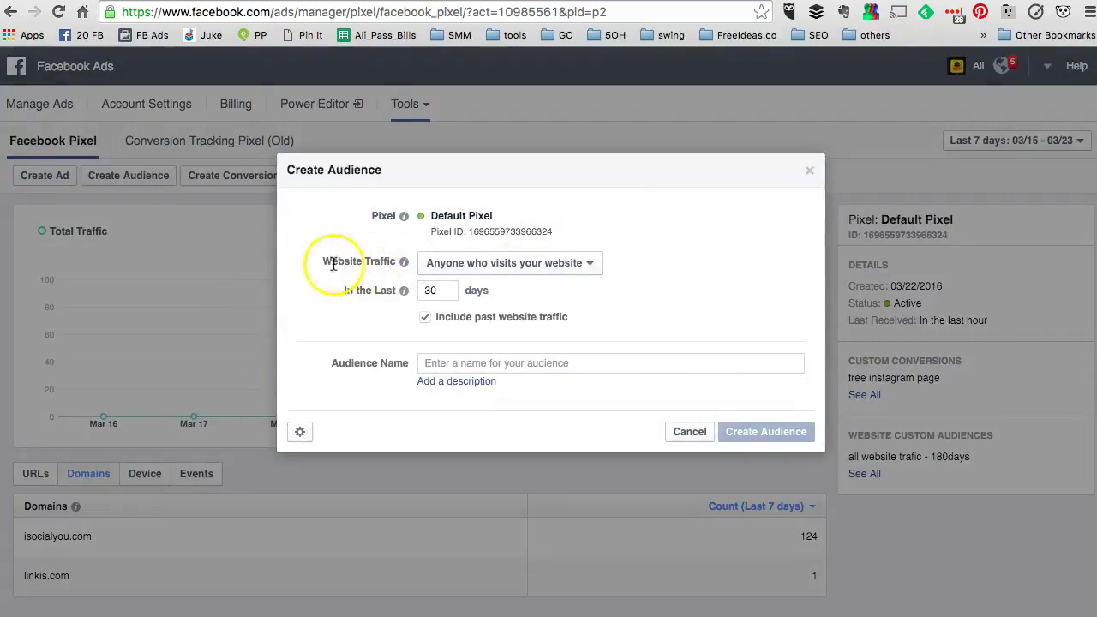
click(502, 261)
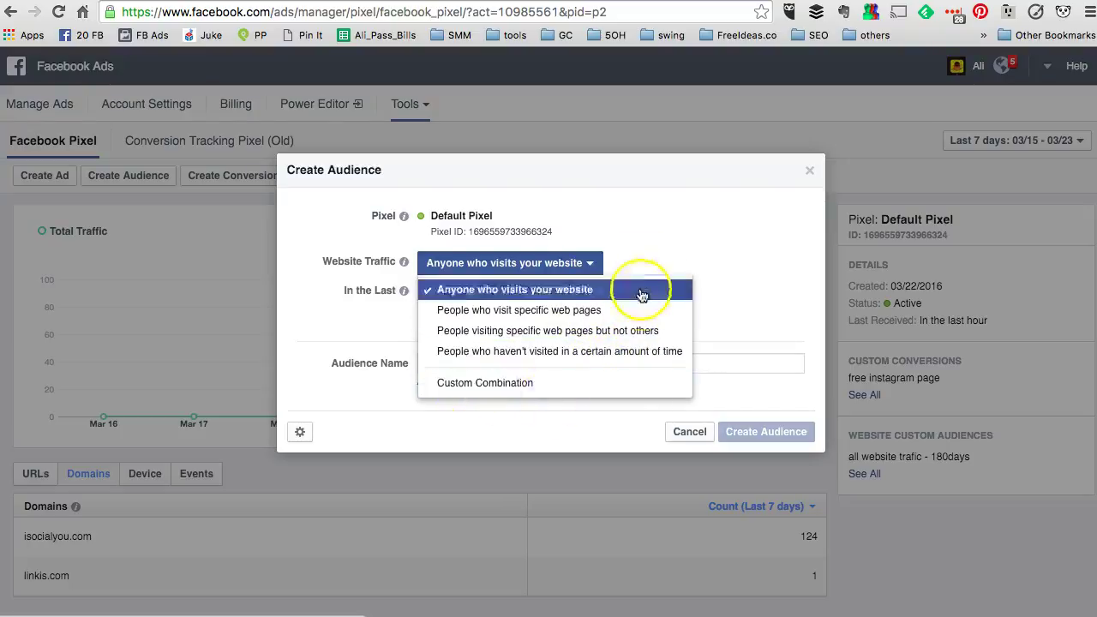
click(644, 238)
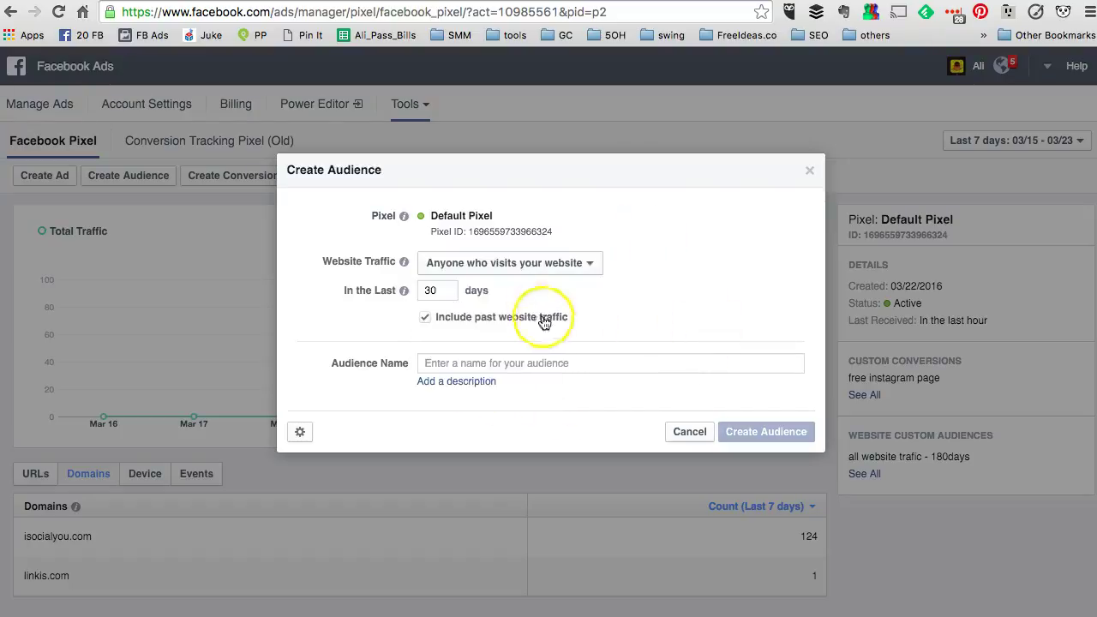
Read the explanation of the audience form's "In the Last" days setting
click(430, 290)
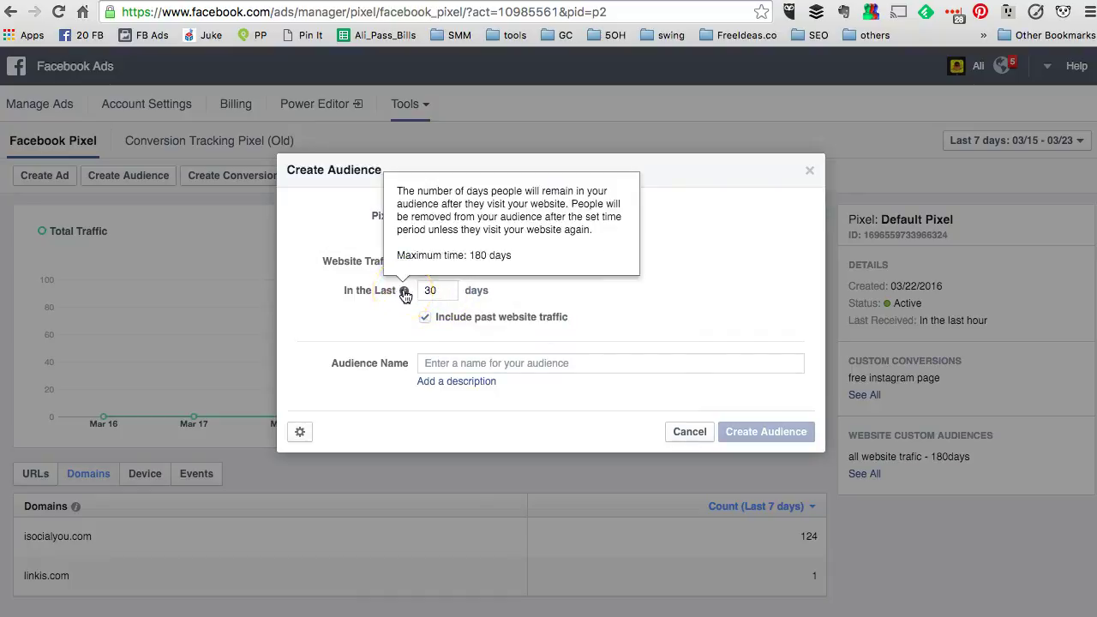
click(403, 293)
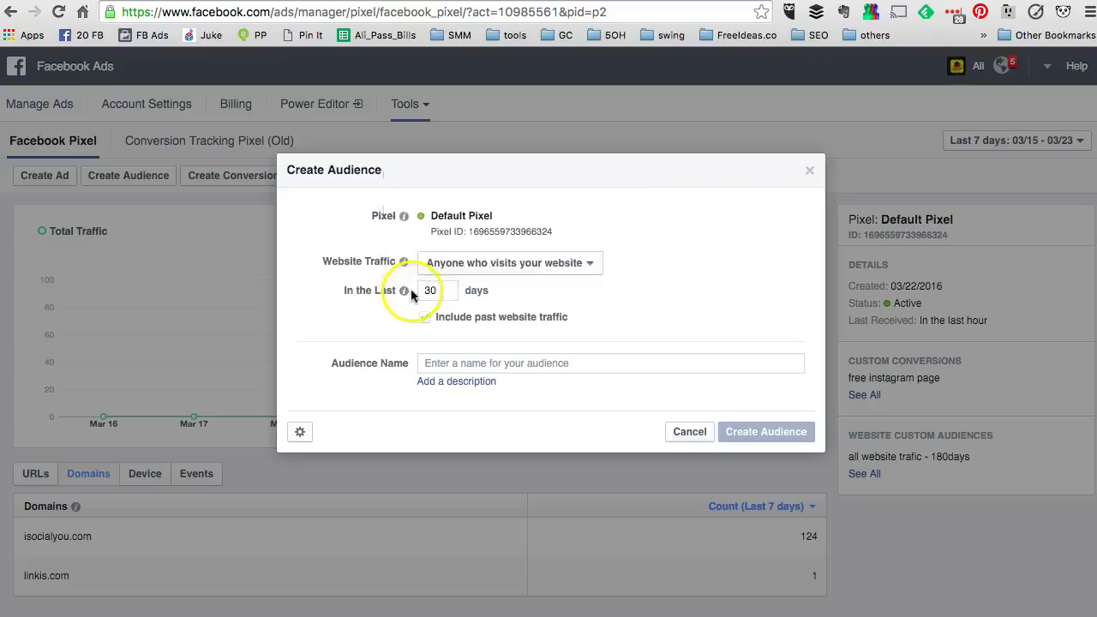
click(404, 293)
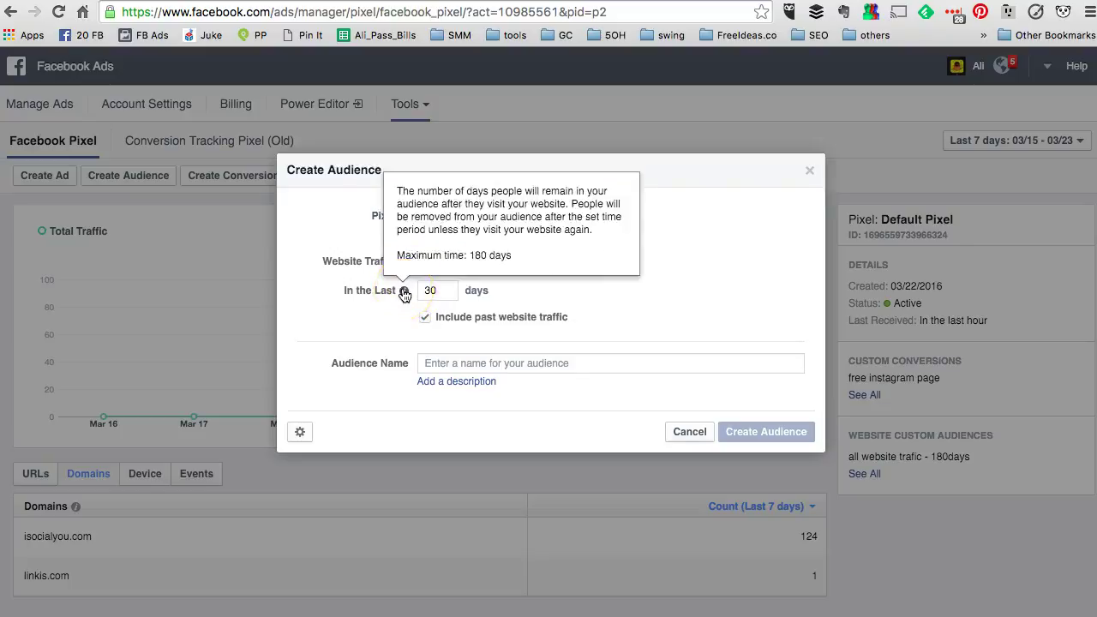
Name the new audience "all website traffic - 30days" with past website traffic included, and discard the form
click(467, 334)
click(427, 318)
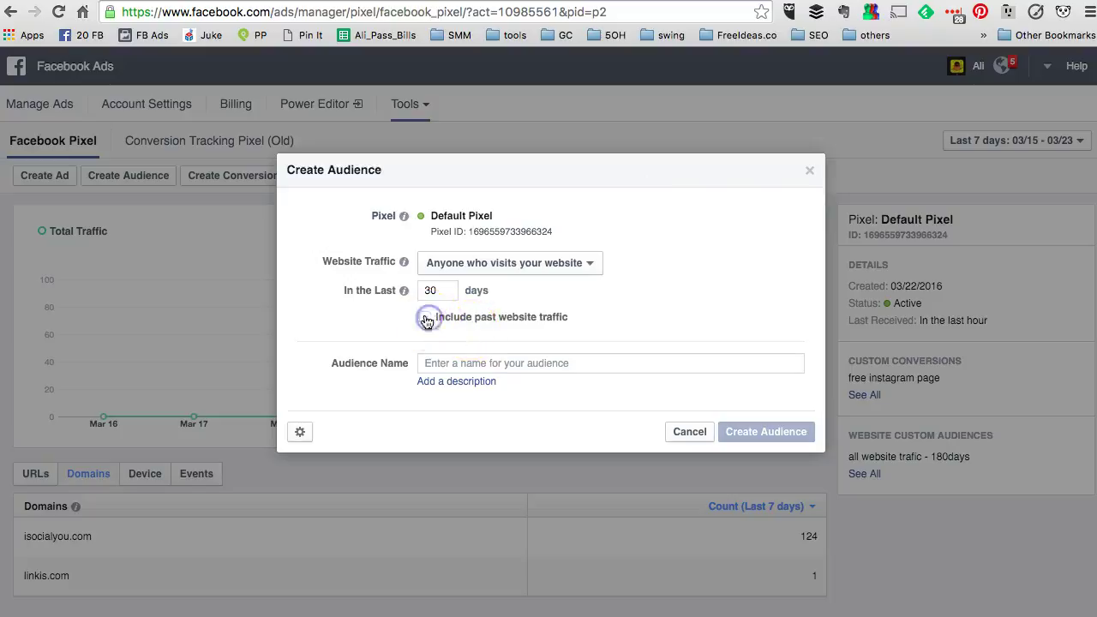
click(456, 365)
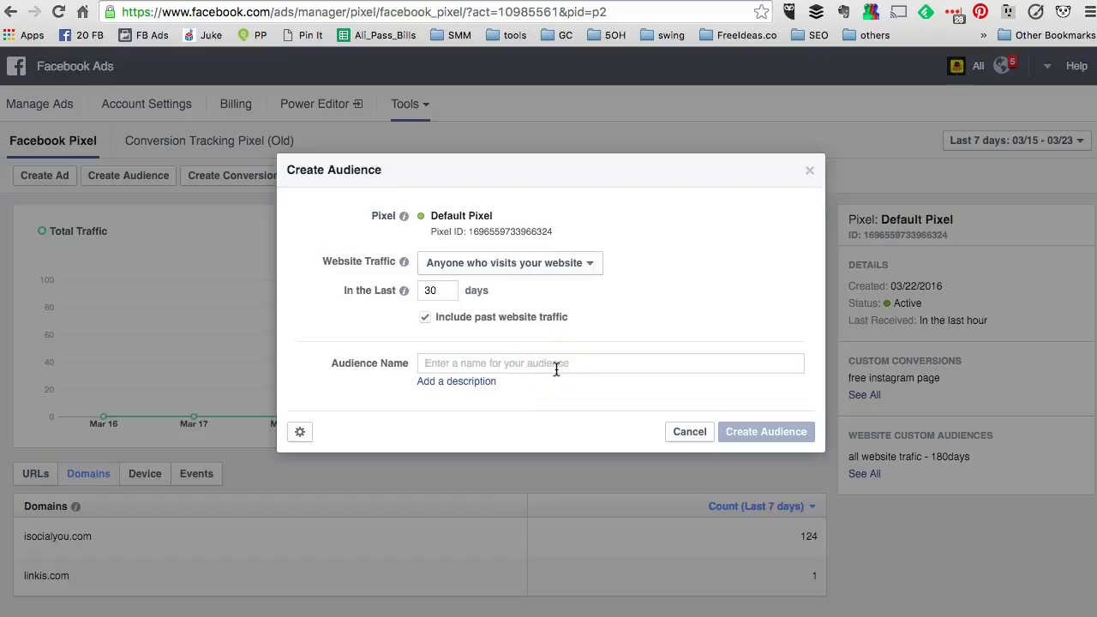
text(all website traffic - 30days)
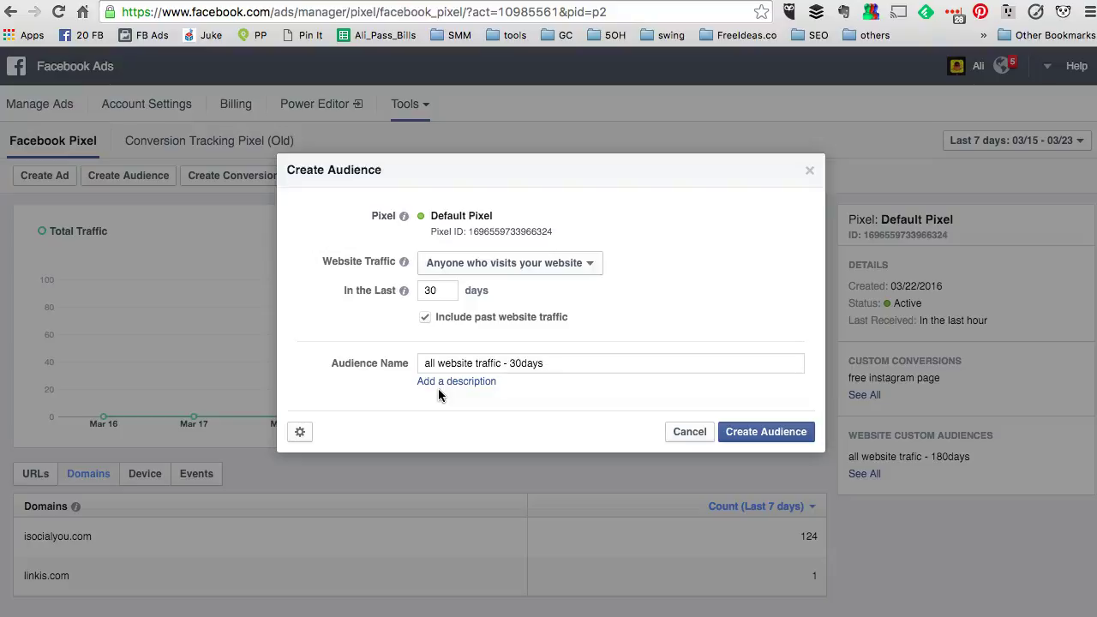
click(681, 439)
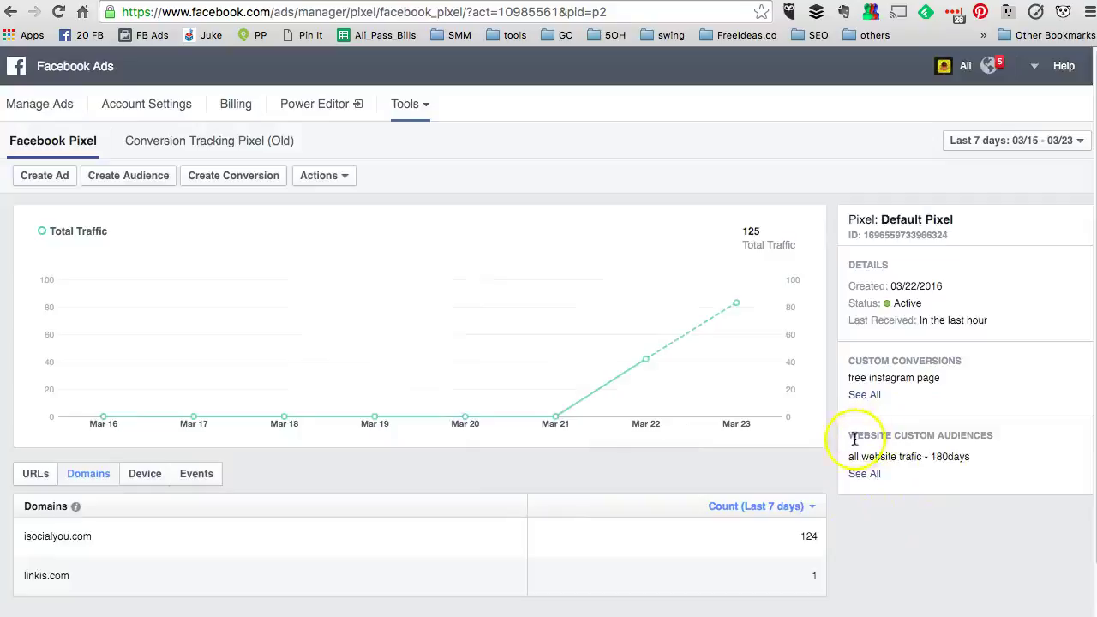
Open the full list of audiences from the pixel page and select the "all website trafic - 180days" audience
mouse_move(846, 455)
mouse_down()
mouse_move(972, 458)
mouse_move(852, 447)
mouse_up()
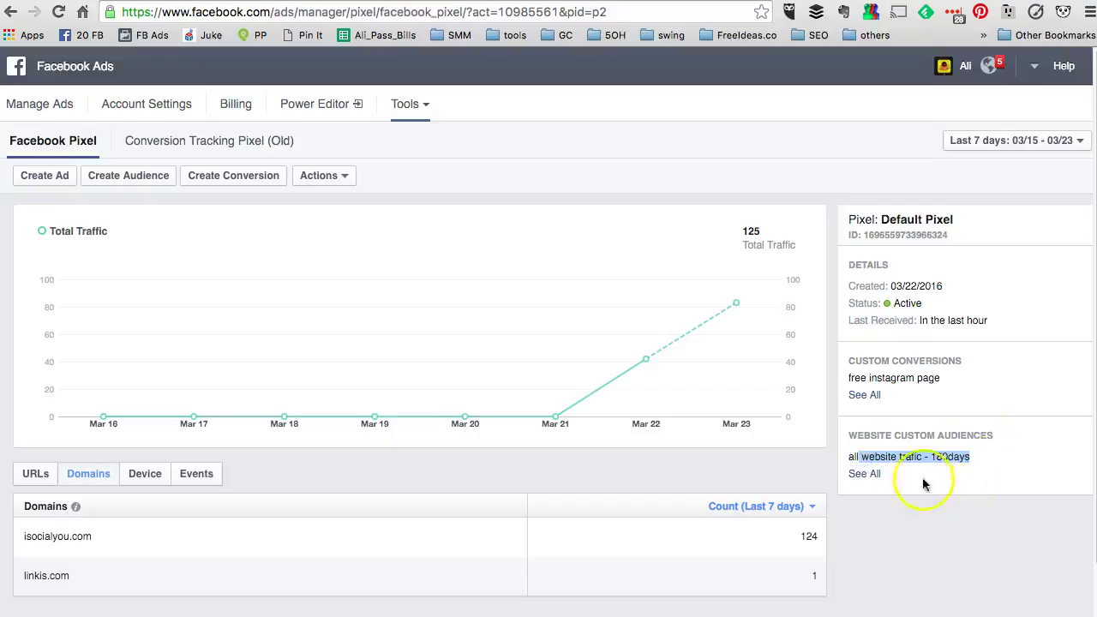
click(870, 473)
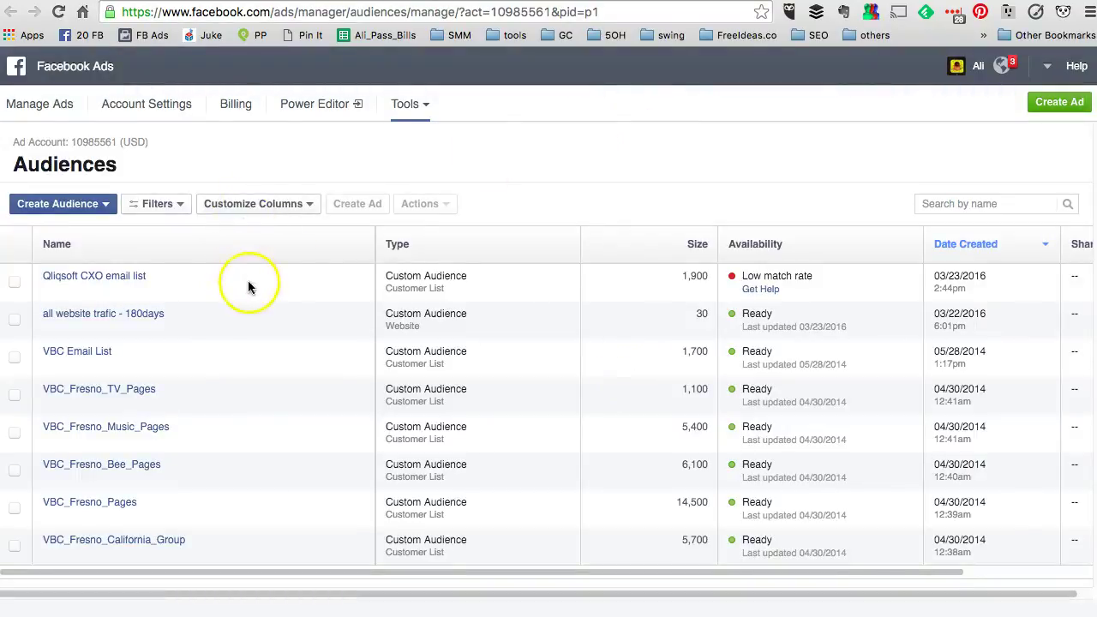
click(413, 110)
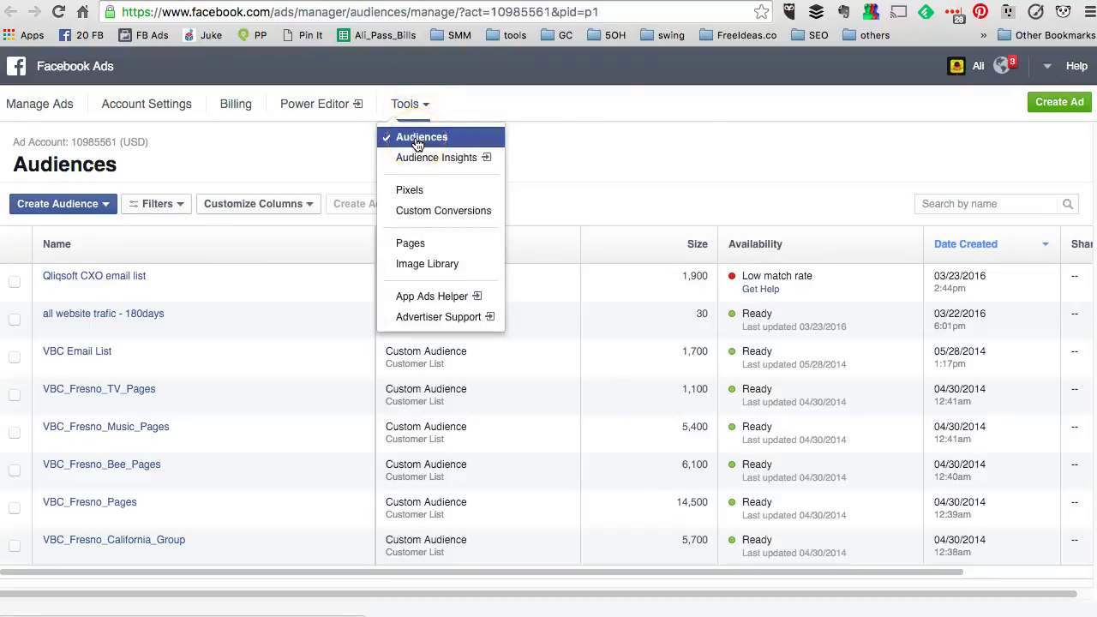
click(565, 141)
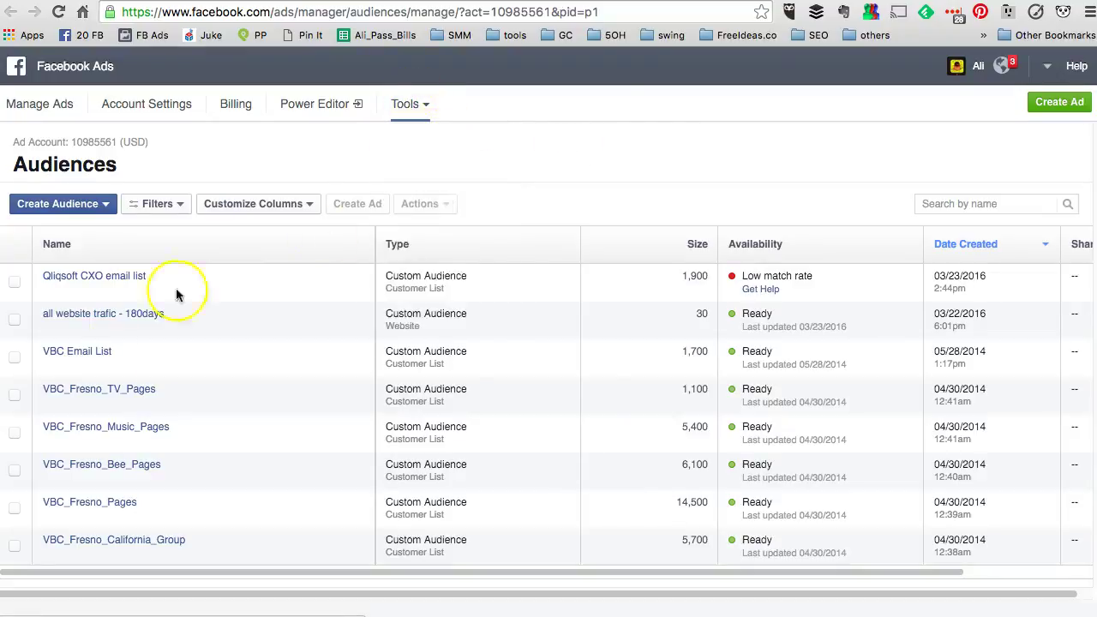
click(16, 321)
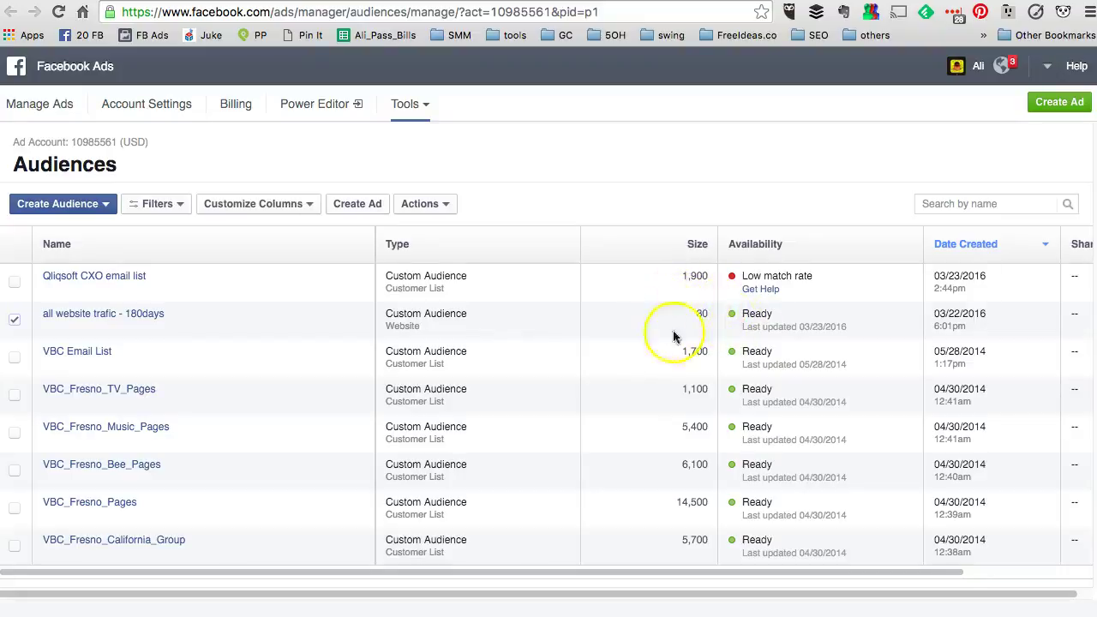
mouse_move(90, 311)
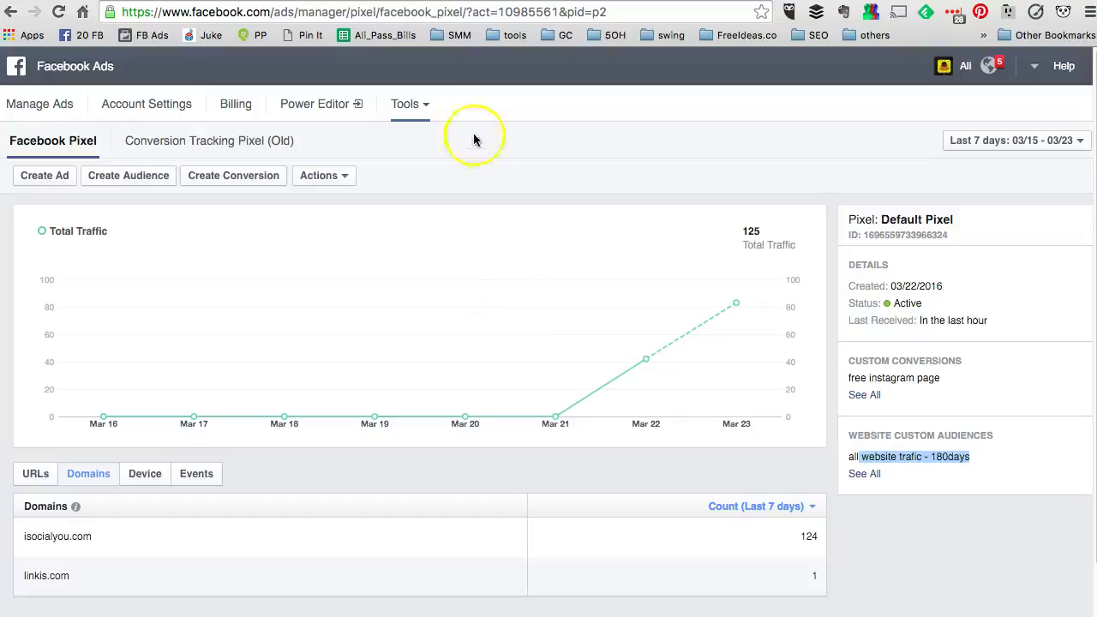
Set up conversion tracking with standard events for the Default Pixel and expand the full list of event codes
click(413, 107)
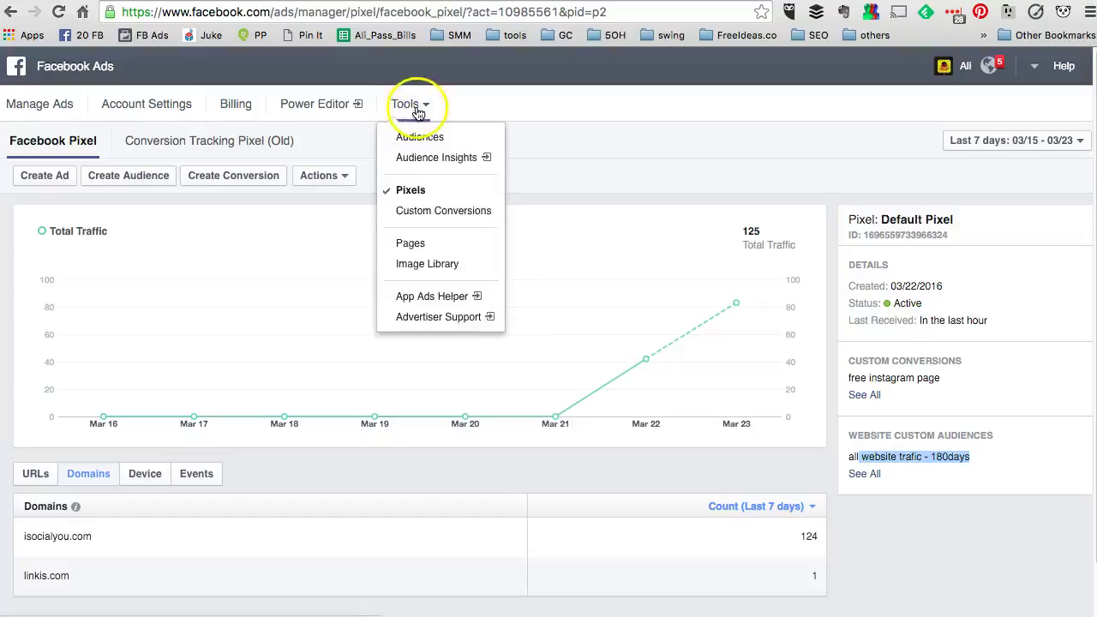
click(586, 174)
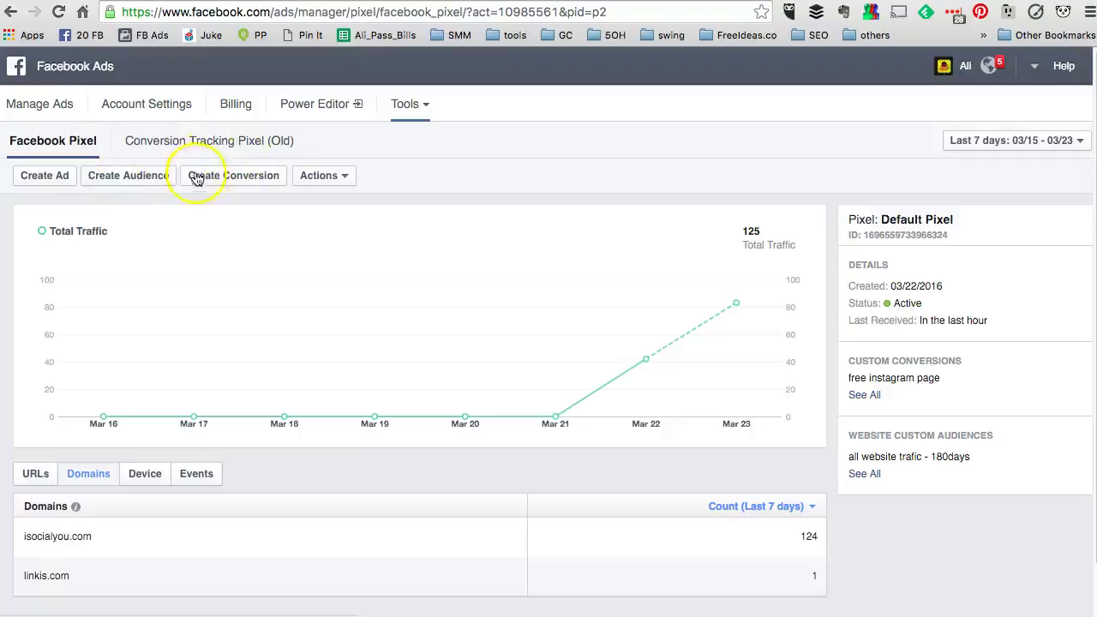
click(248, 178)
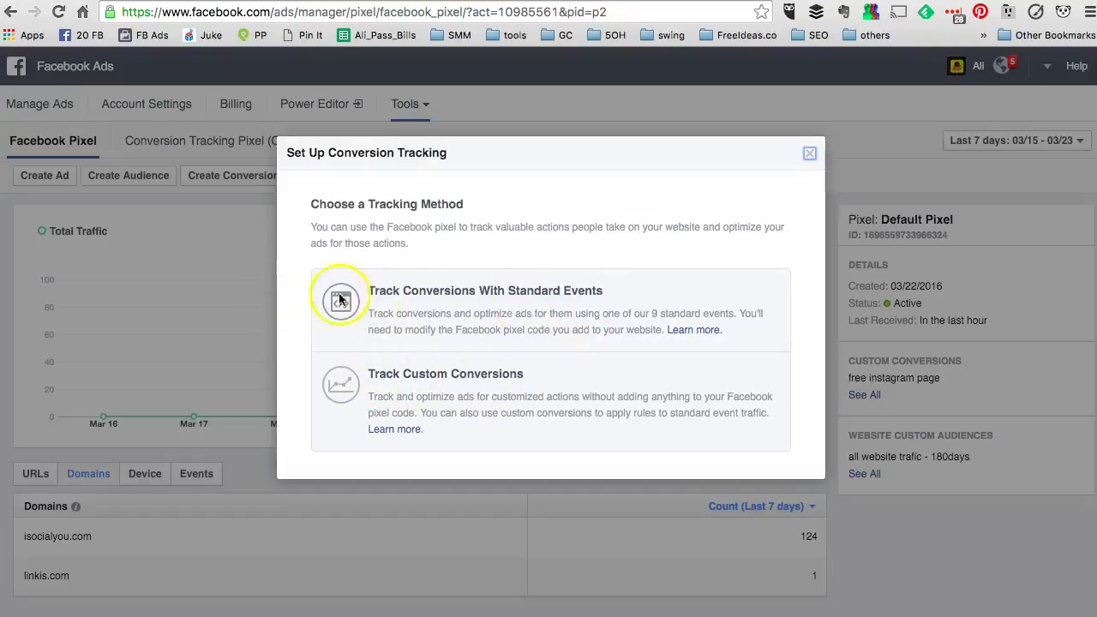
click(535, 308)
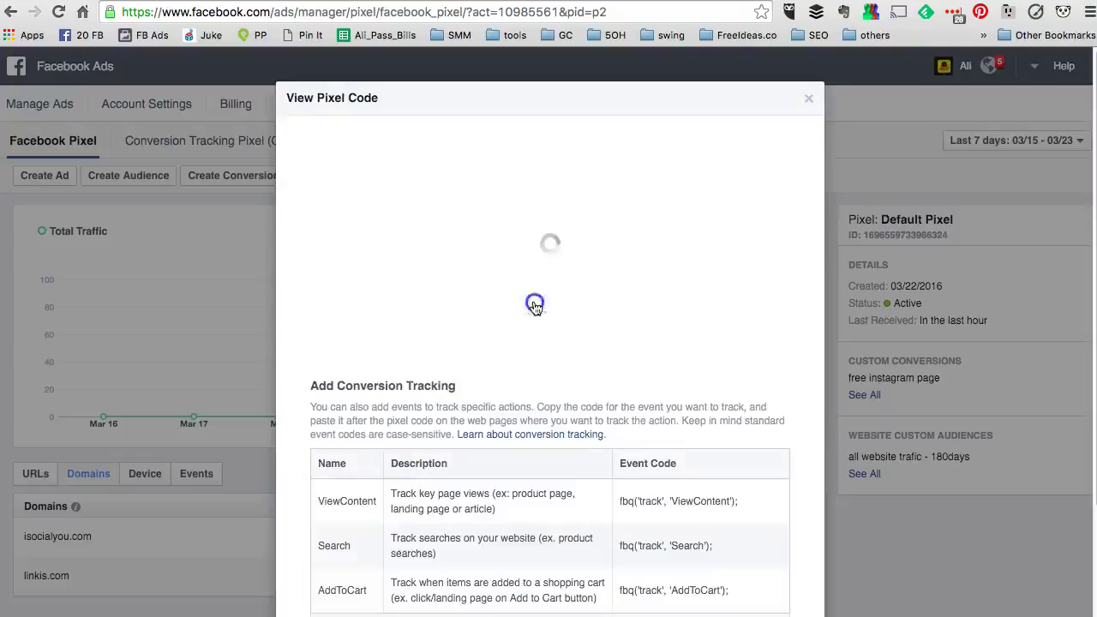
scroll(626, 431, down, 3)
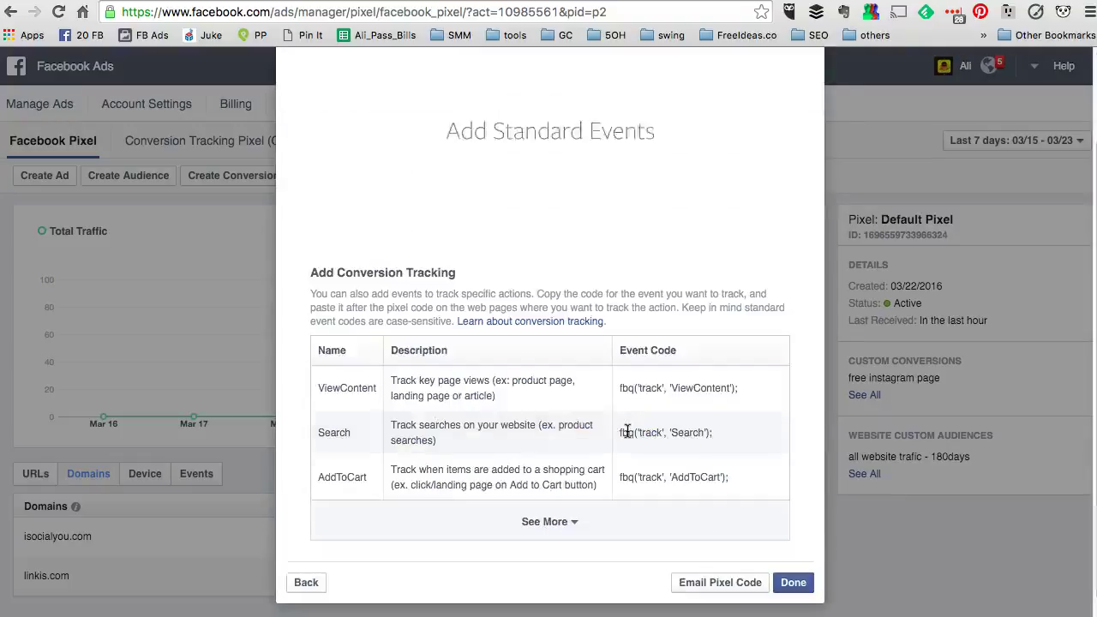
click(561, 589)
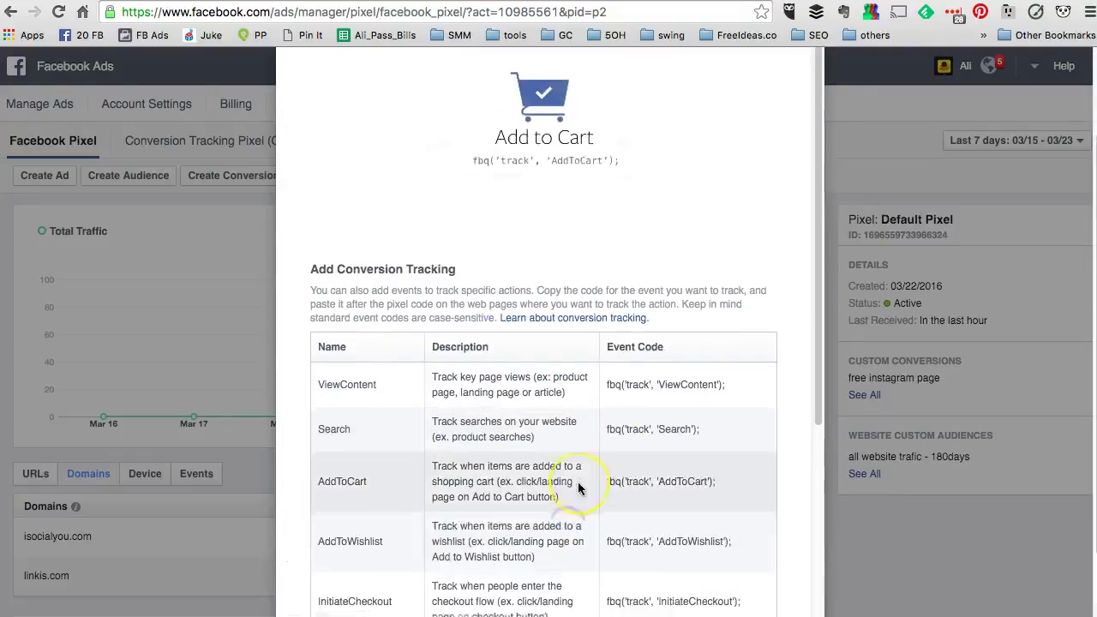
scroll(577, 484, down, 5)
scroll(579, 486, down, 1)
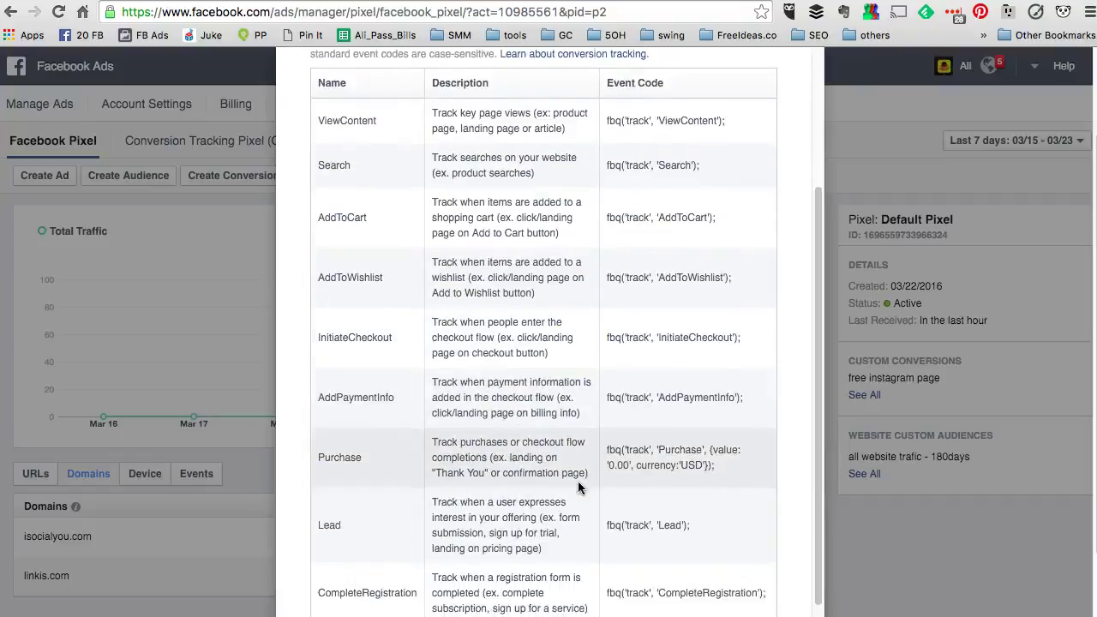
Read the Lead event's description in the standard events table, including its form submission, trial sign-up and pricing page examples
drag(380, 531, 317, 526)
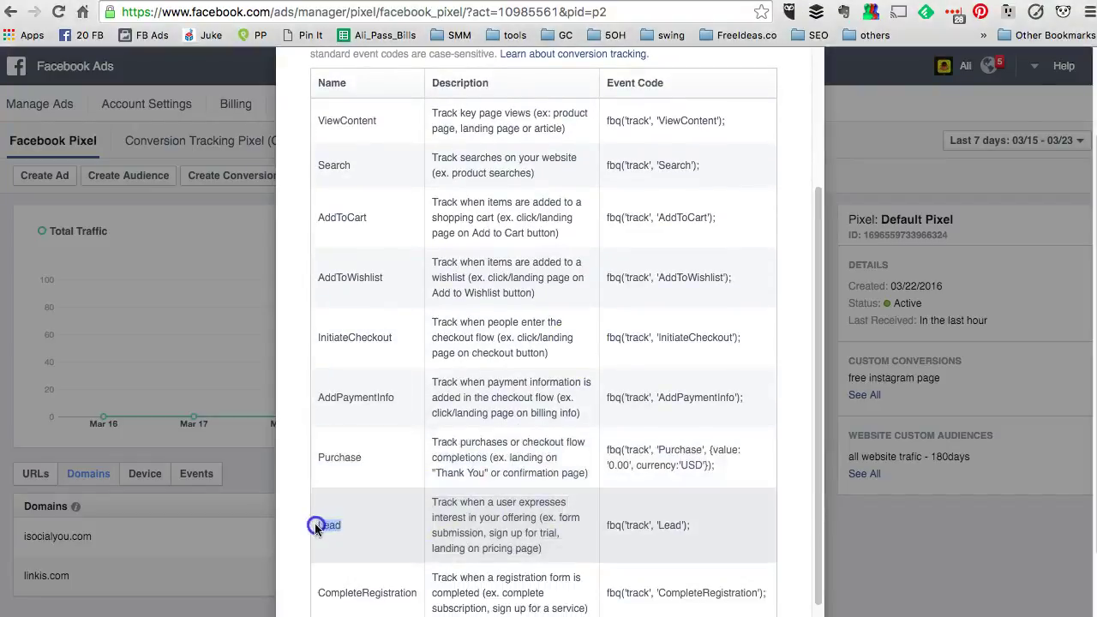
drag(379, 456, 355, 528)
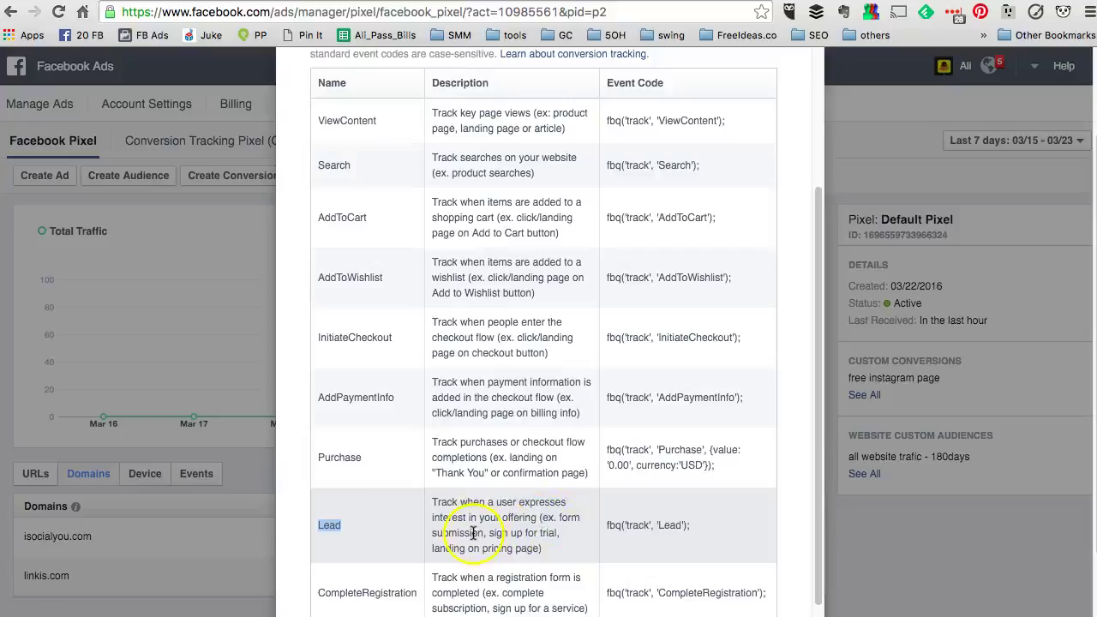
drag(489, 532, 542, 531)
drag(436, 549, 540, 548)
scroll(520, 517, down, 1)
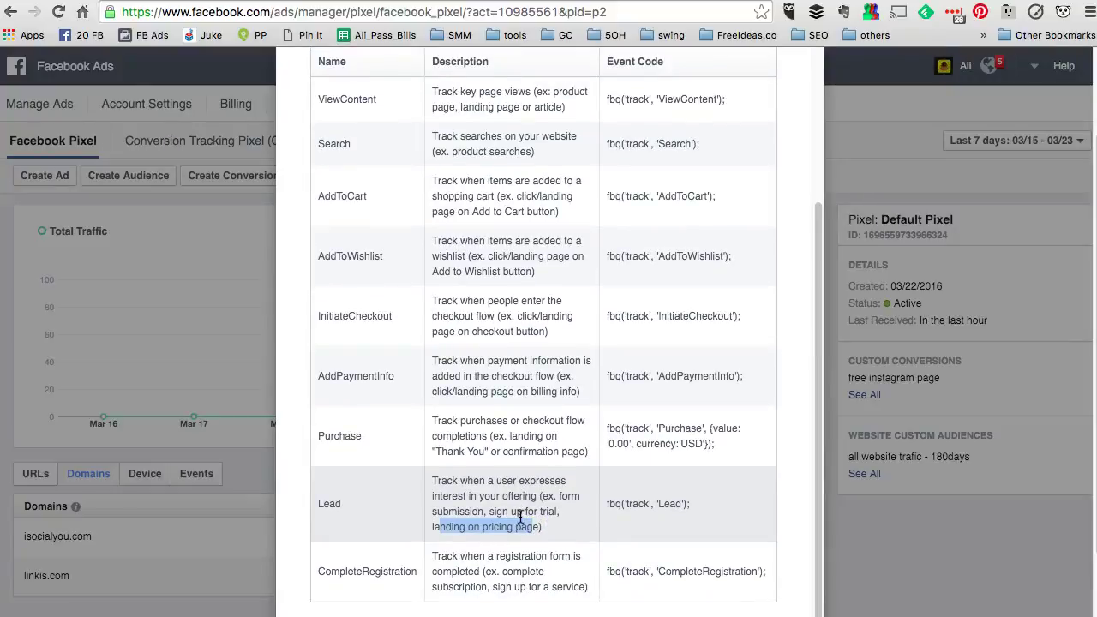
double_click(454, 511)
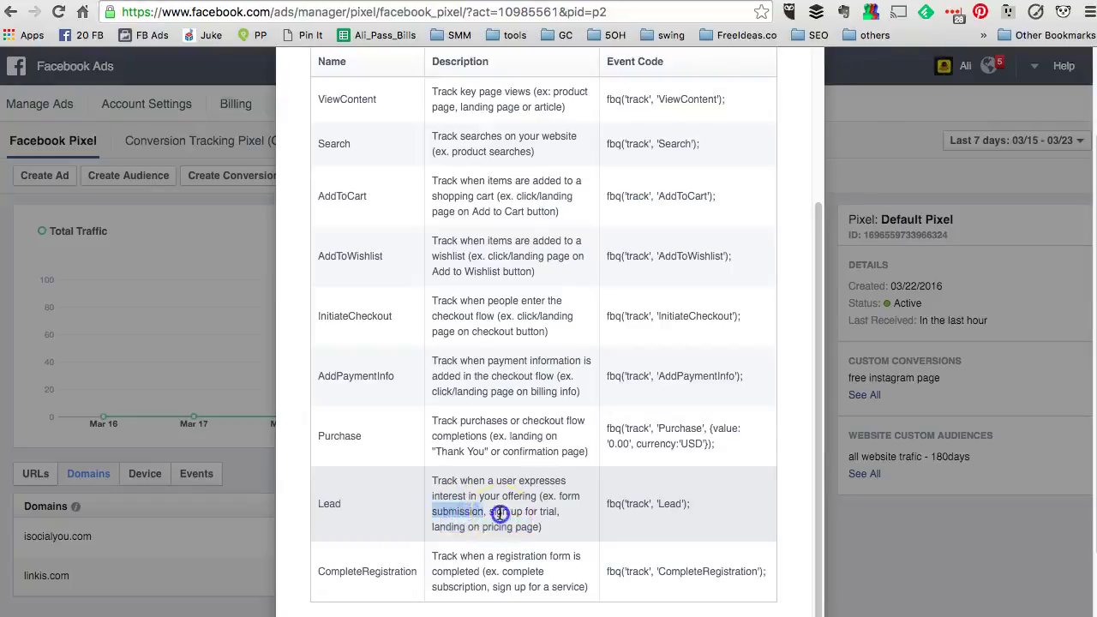
double_click(498, 511)
click(540, 511)
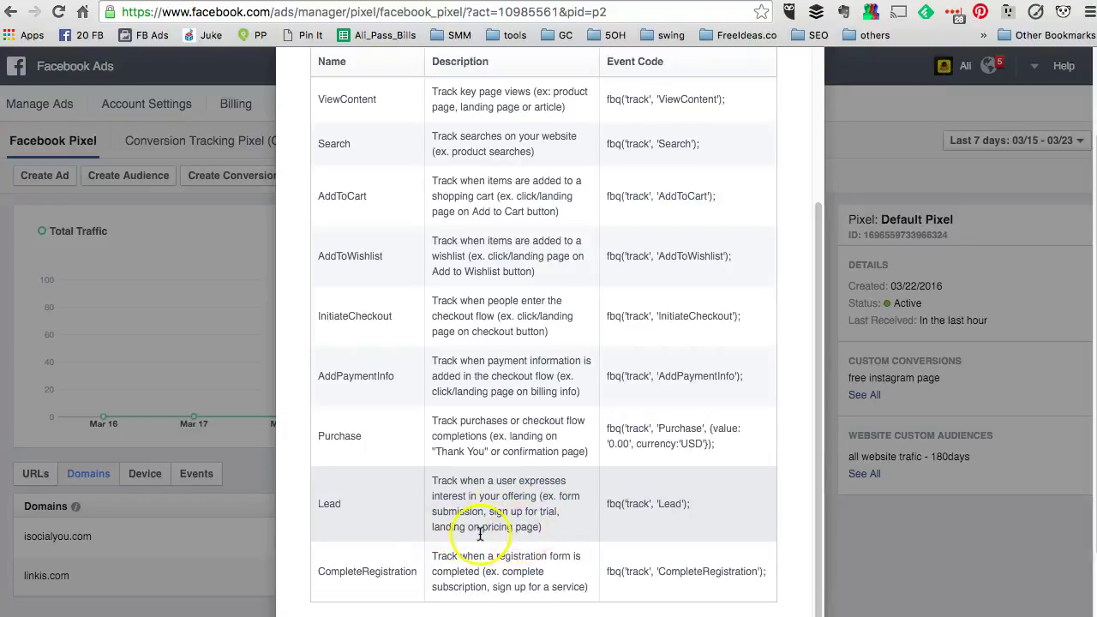
drag(544, 527, 437, 482)
Examine the event codes for the Lead and Purchase standard events in the conversion tracking table
double_click(338, 503)
click(647, 507)
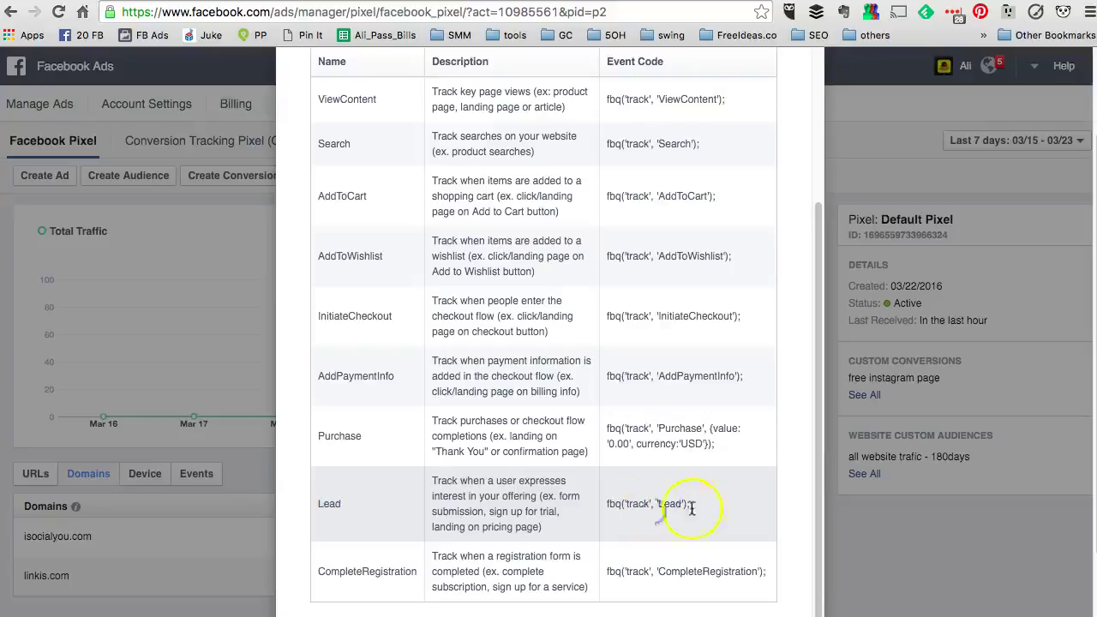
drag(707, 506, 611, 503)
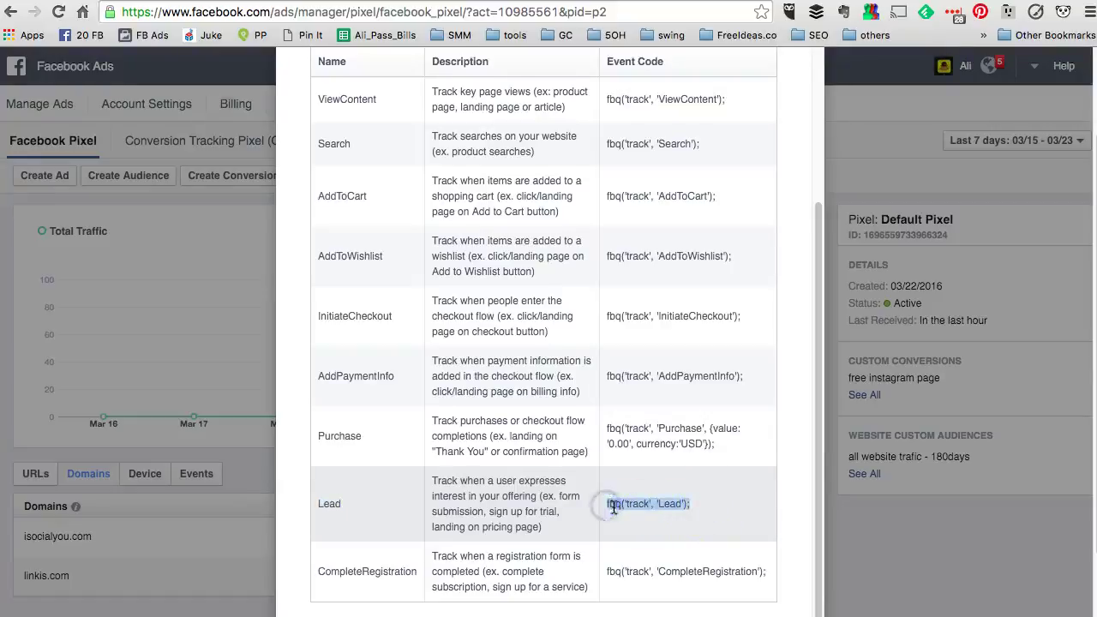
scroll(614, 508, up, 1)
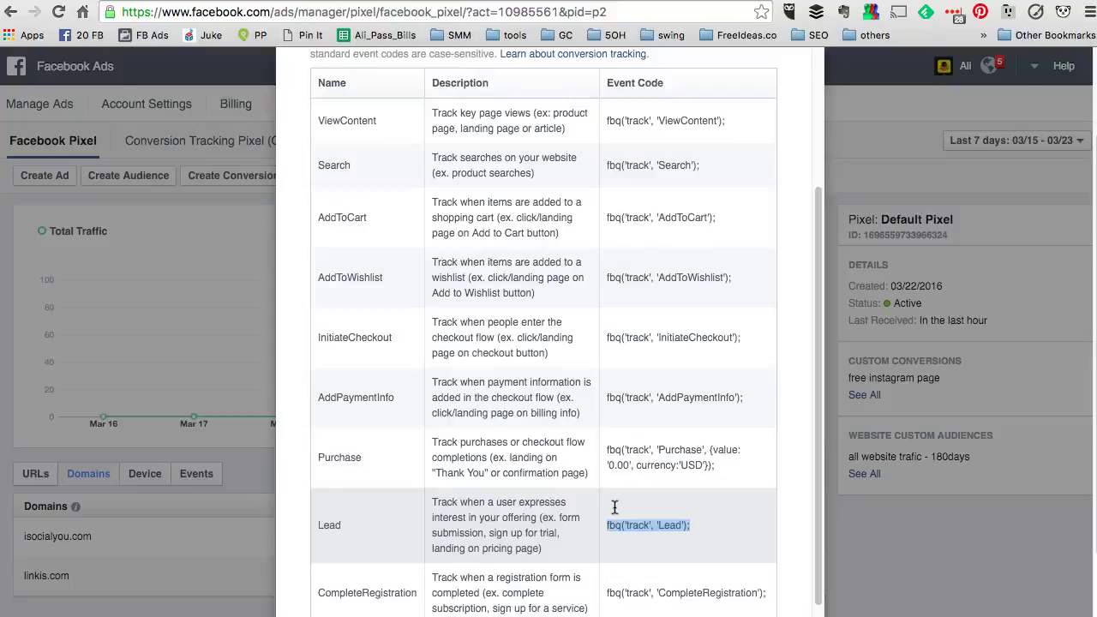
scroll(615, 507, up, 1)
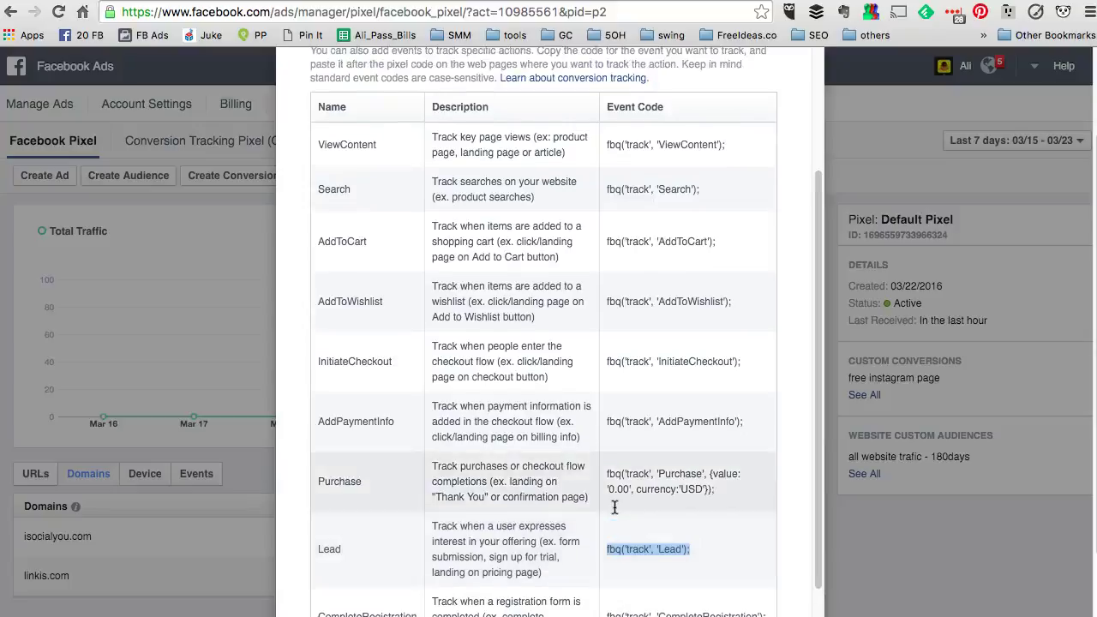
scroll(714, 543, down, 1)
drag(720, 546, 596, 539)
click(647, 504)
drag(718, 487, 607, 470)
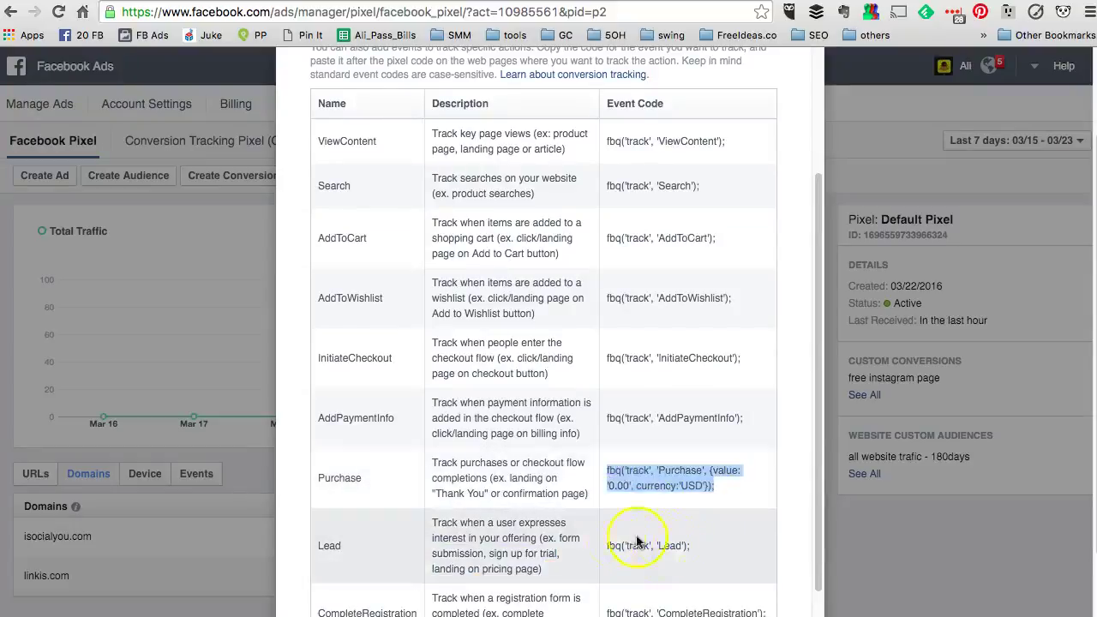
scroll(681, 497, down, 3)
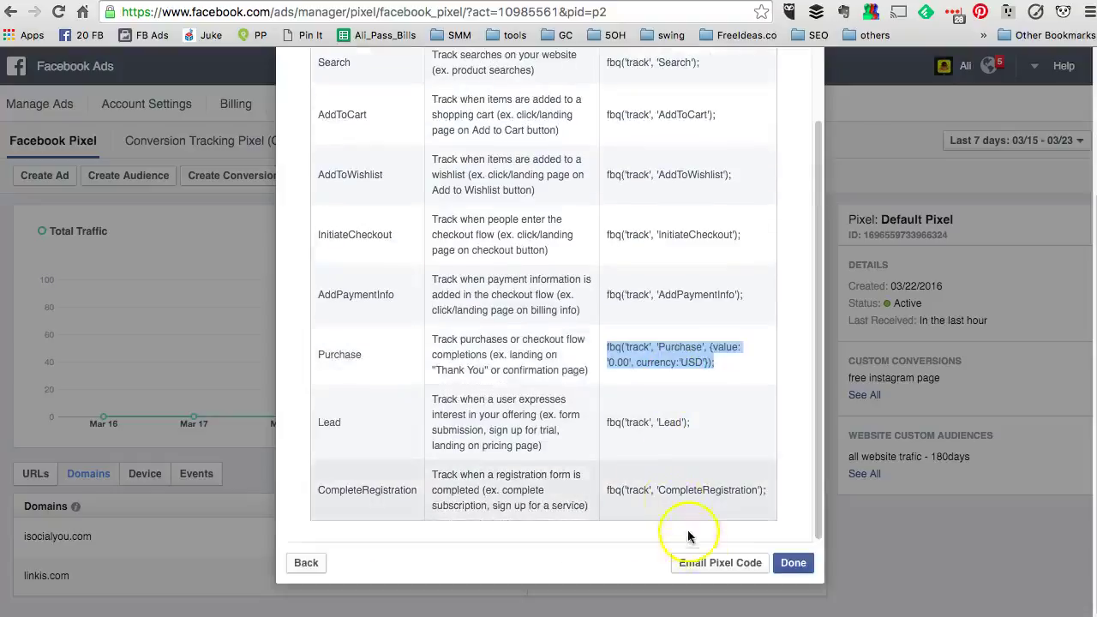
Open the form for e-mailing the pixel code, review its instructions and codes, and close it without sending
click(699, 572)
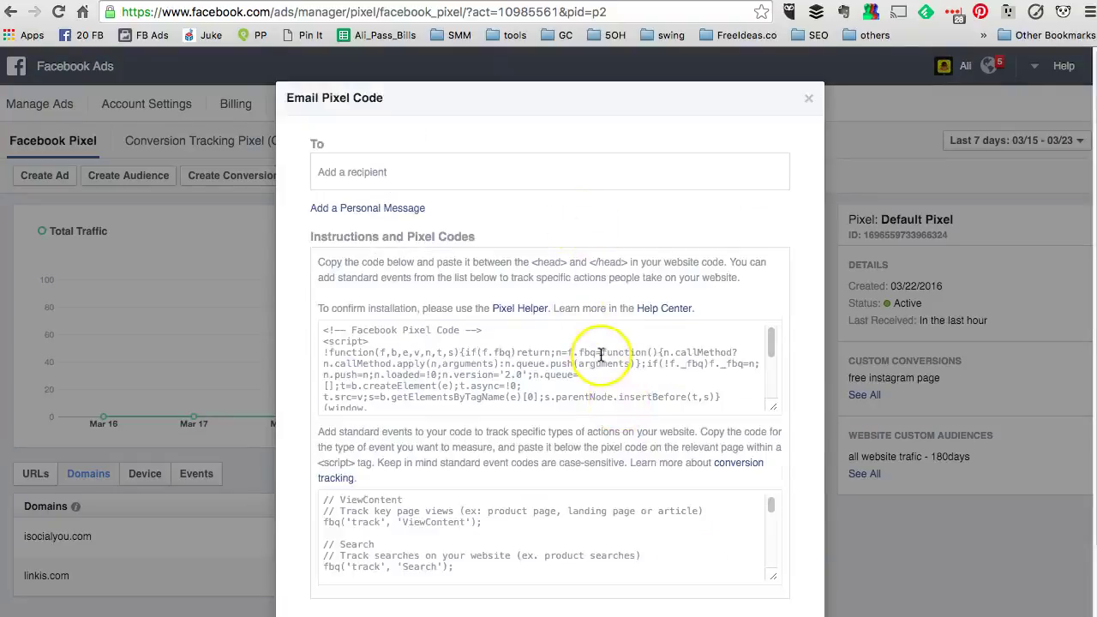
scroll(600, 355, down, 3)
scroll(601, 354, down, 2)
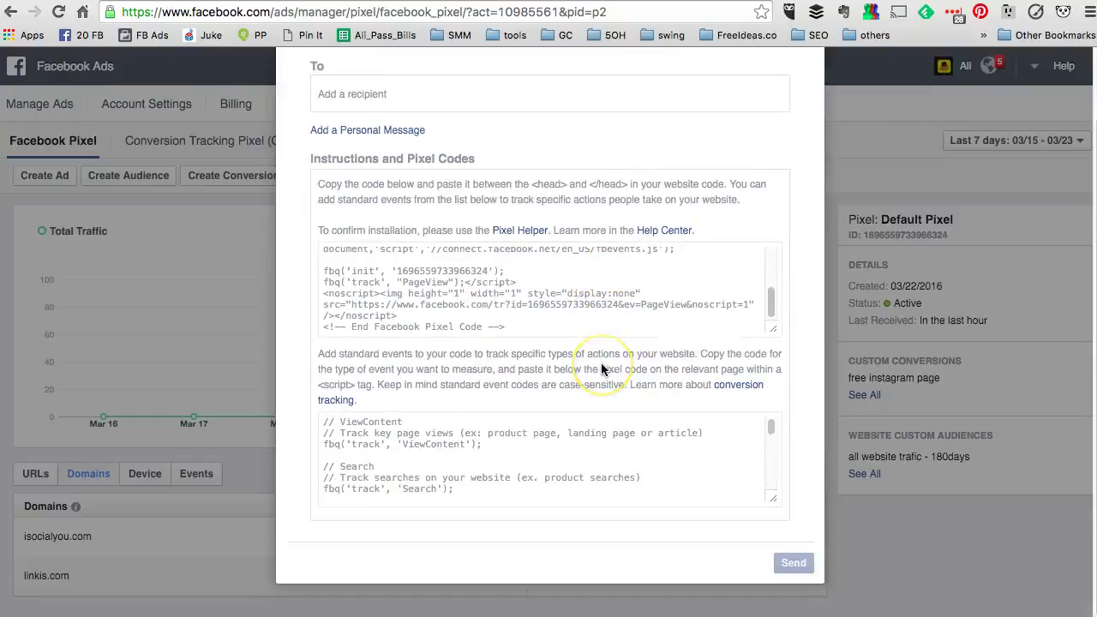
click(808, 159)
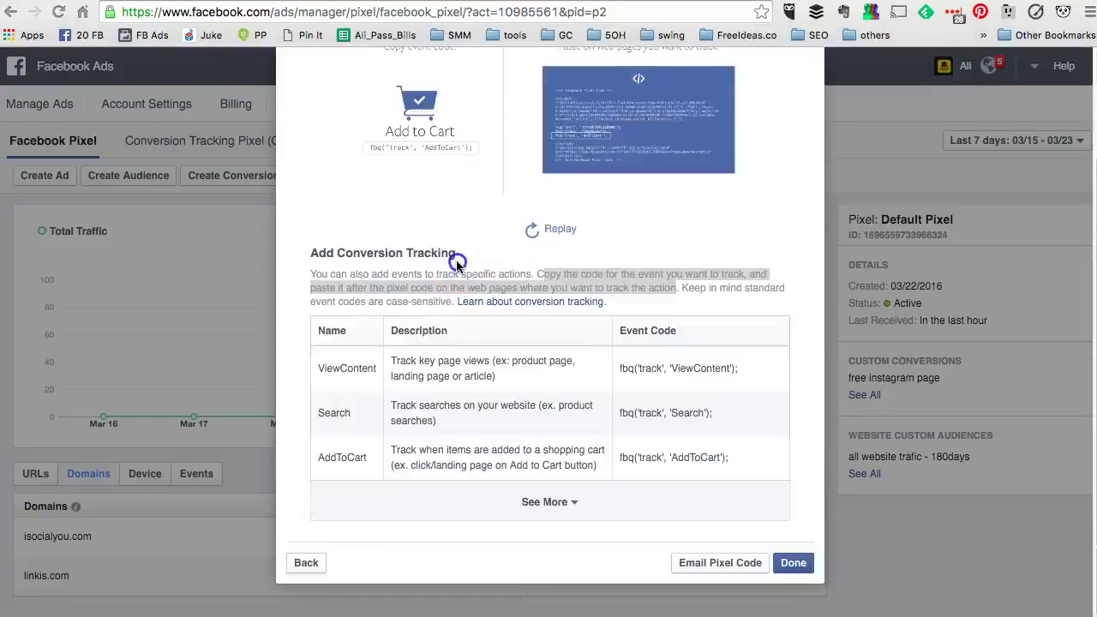
Read the Add Conversion Tracking instructions on where to paste the event code relative to the pixel code
click(574, 280)
click(602, 280)
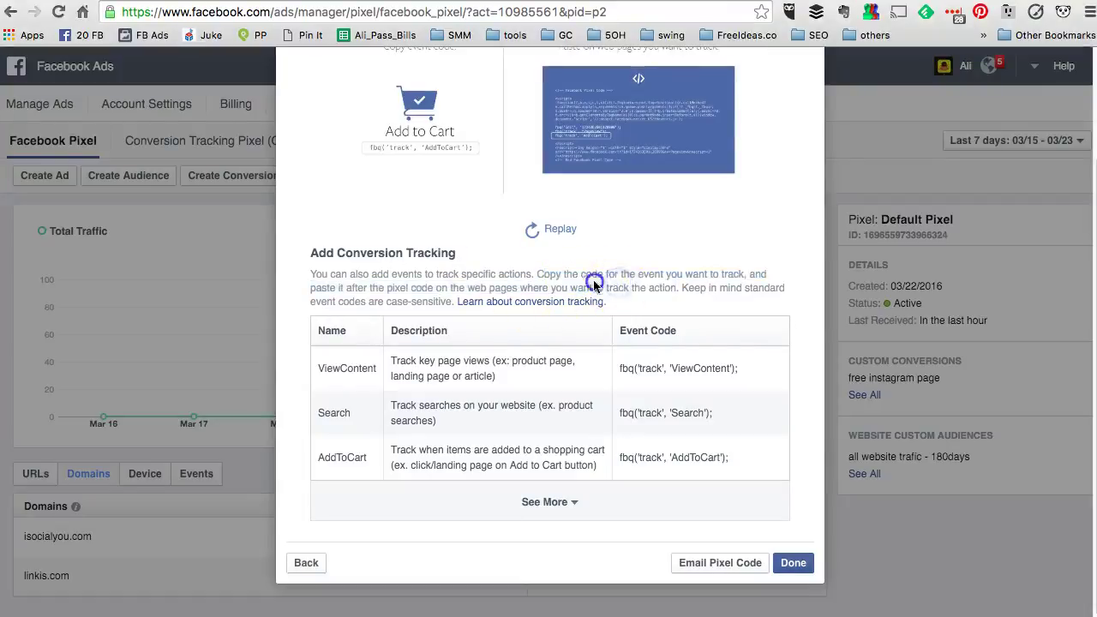
click(536, 273)
drag(535, 273, 654, 281)
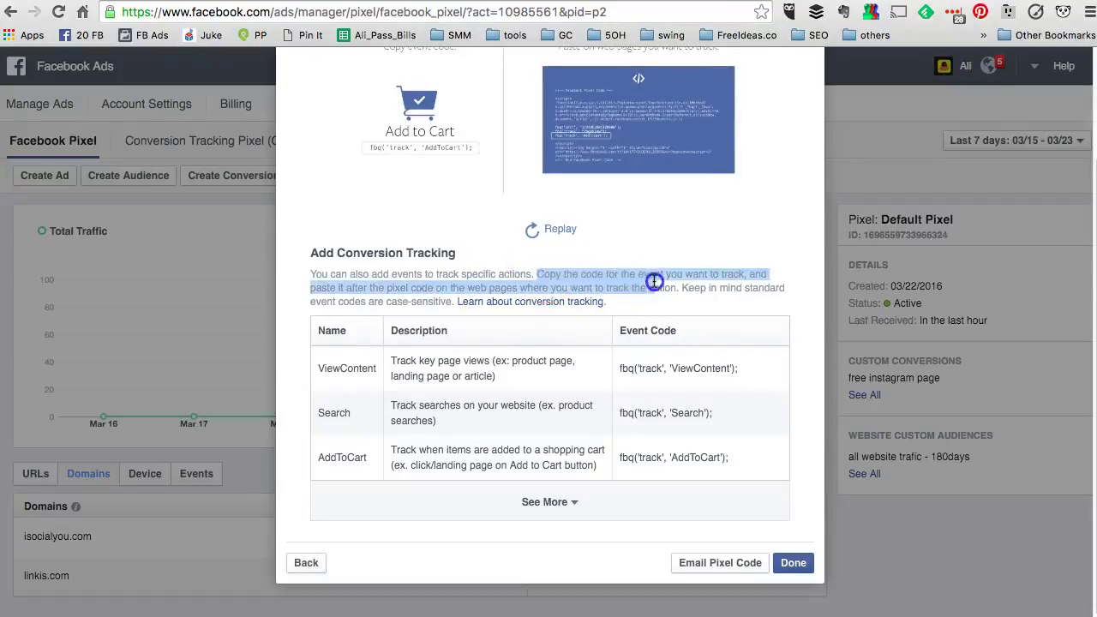
click(343, 291)
drag(370, 289, 520, 289)
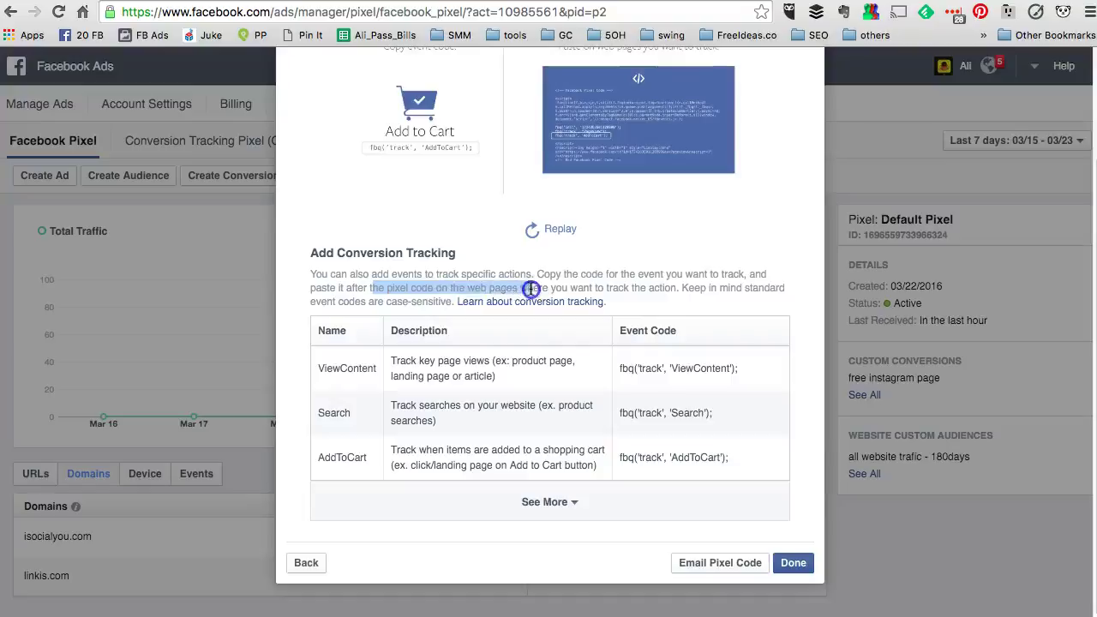
Expand the standard events list again to review all event codes, and view the PixelYourSite settings page in WordPress
click(557, 502)
scroll(583, 454, down, 5)
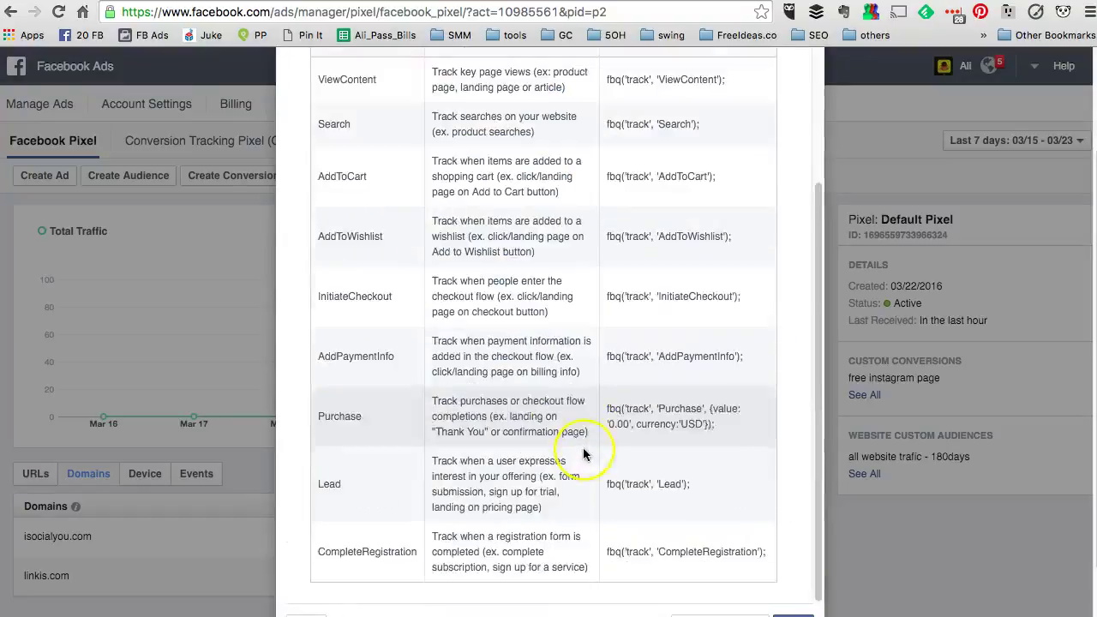
scroll(583, 454, down, 3)
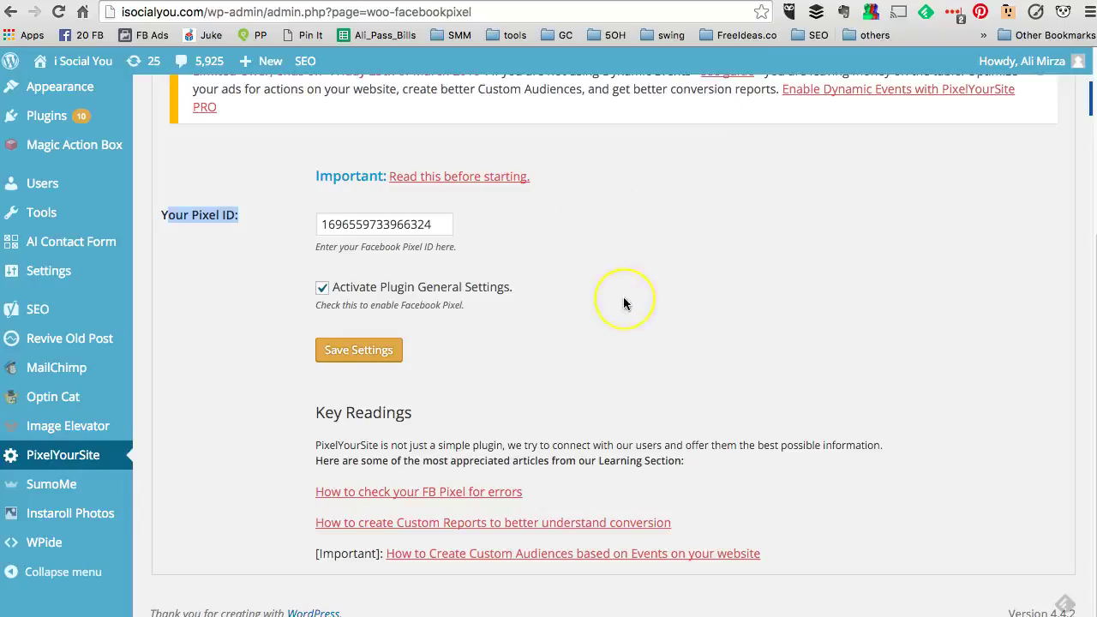
scroll(623, 297, up, 5)
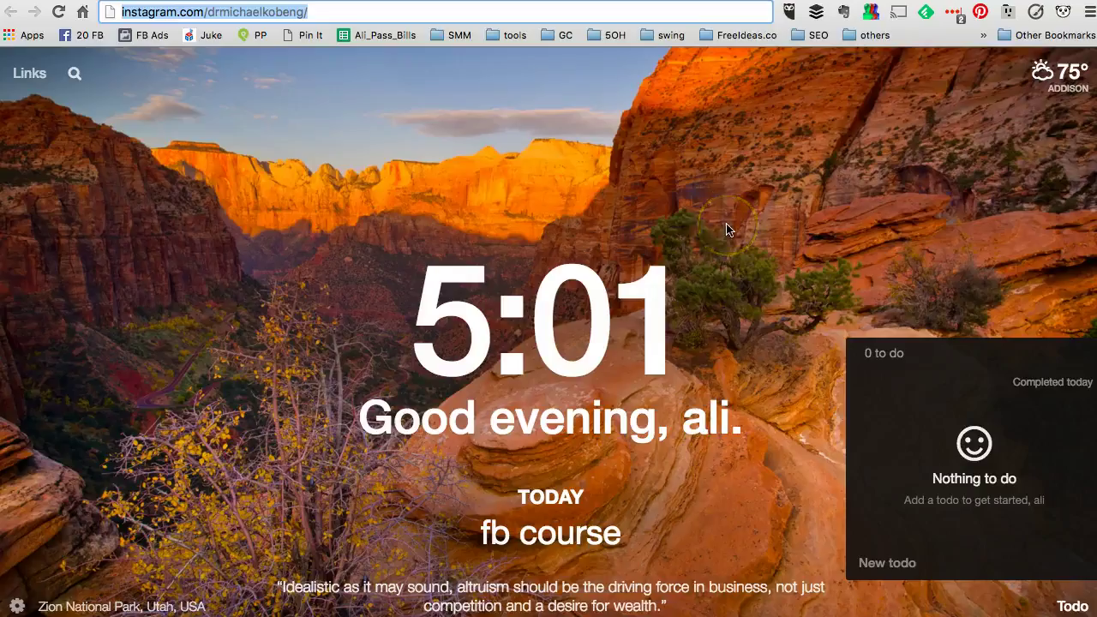
Open isocialyou.com in a new tab, look over its home page and go to the Blog page
text(isocialyou.com)
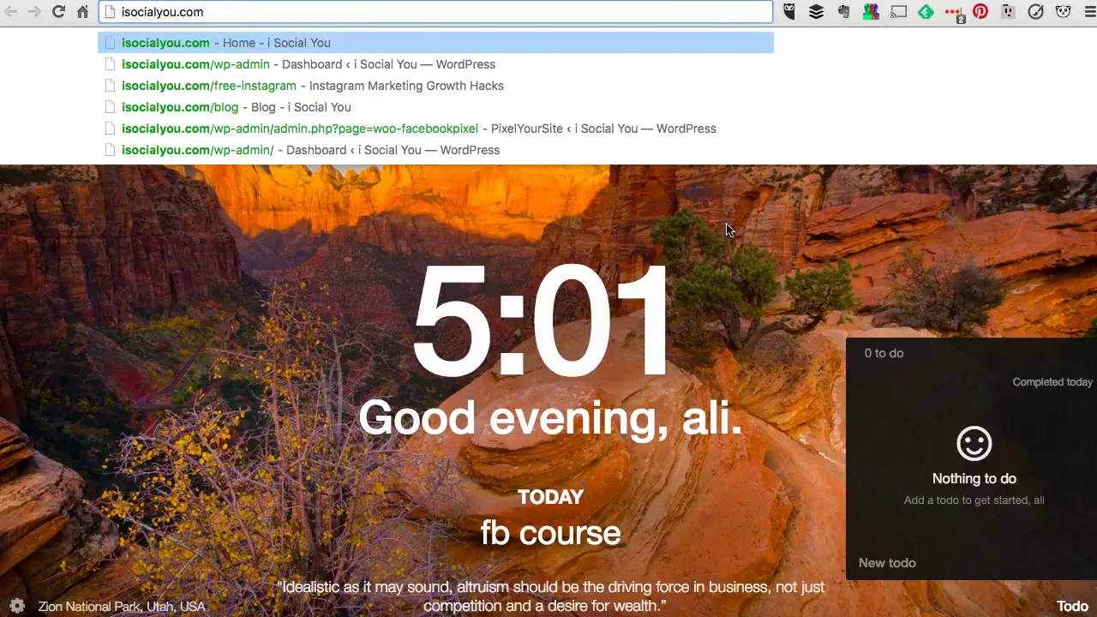
key(Return)
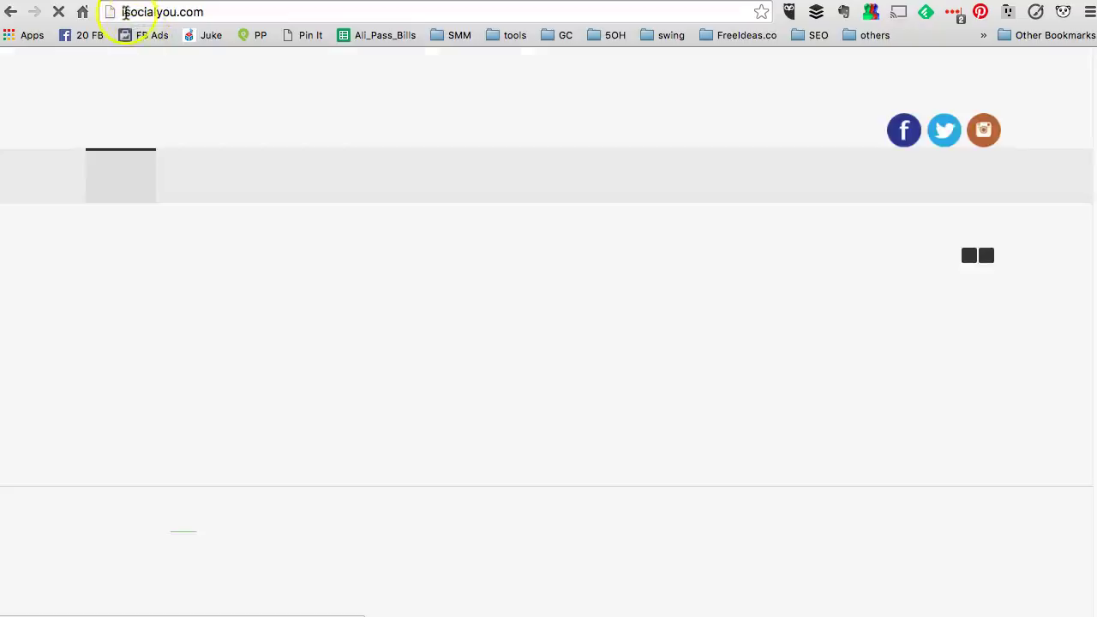
scroll(440, 247, down, 10)
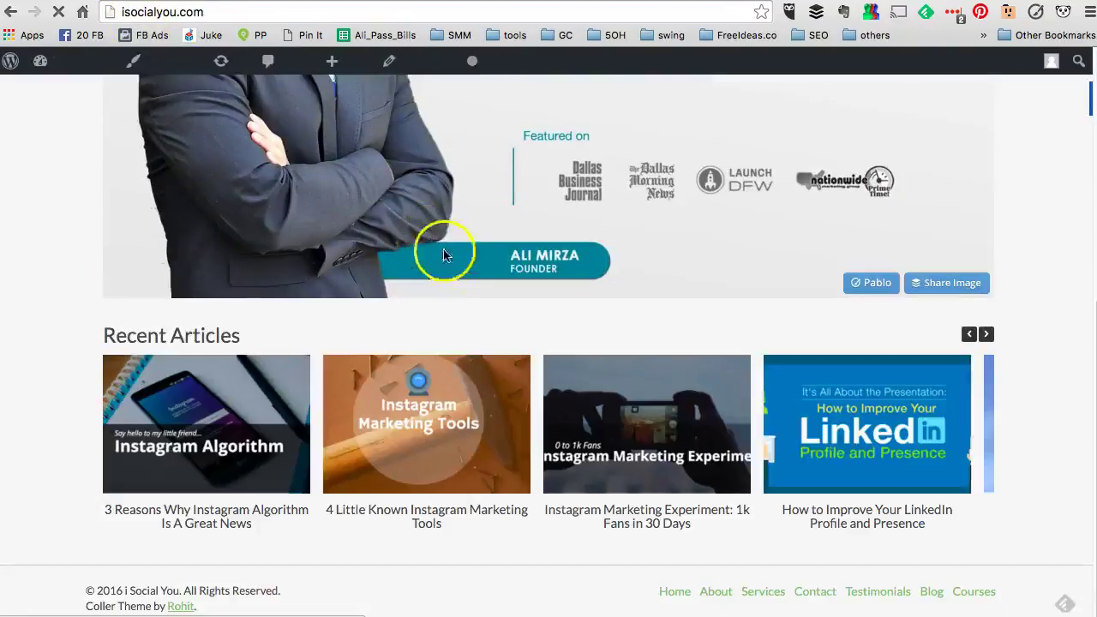
scroll(453, 262, up, 10)
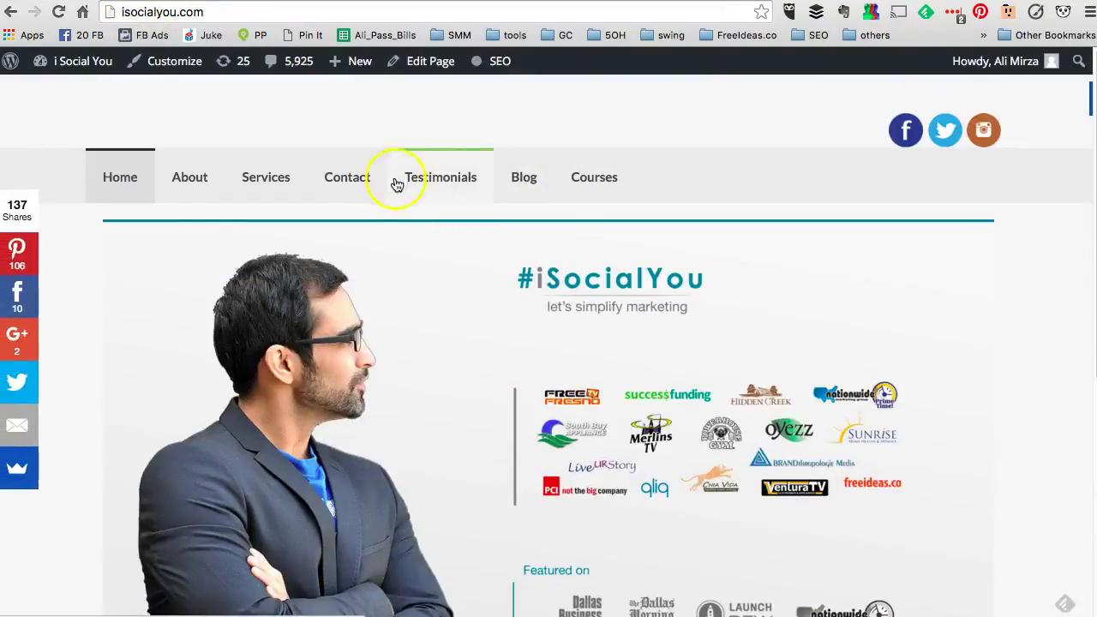
click(521, 179)
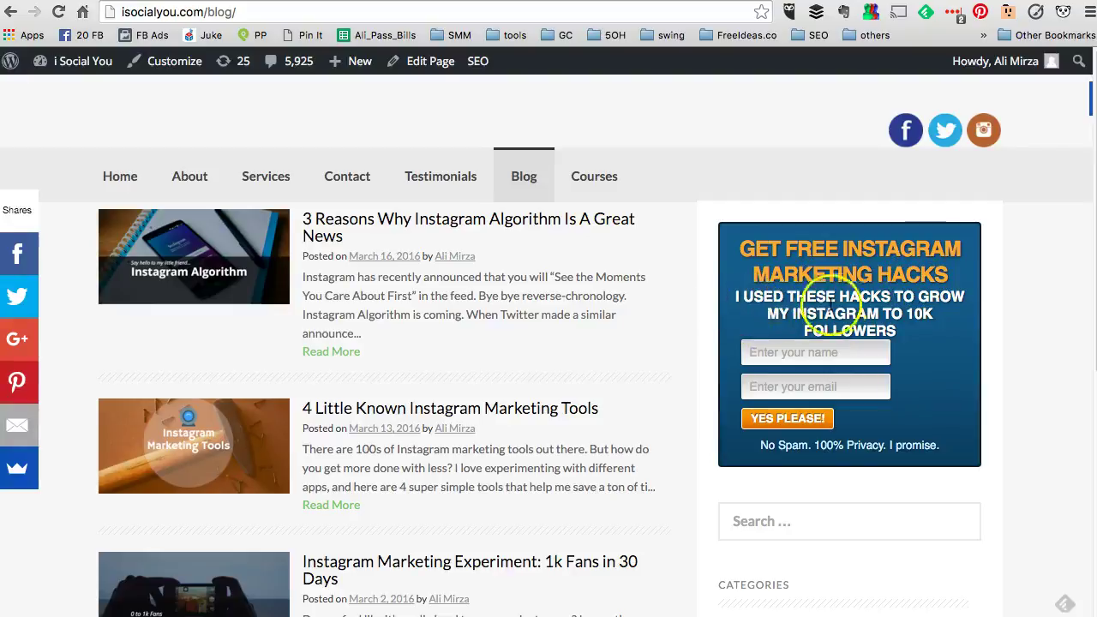
Fill in the free Instagram marketing hacks form with a name and e-mail address, and submit it
click(835, 354)
click(791, 370)
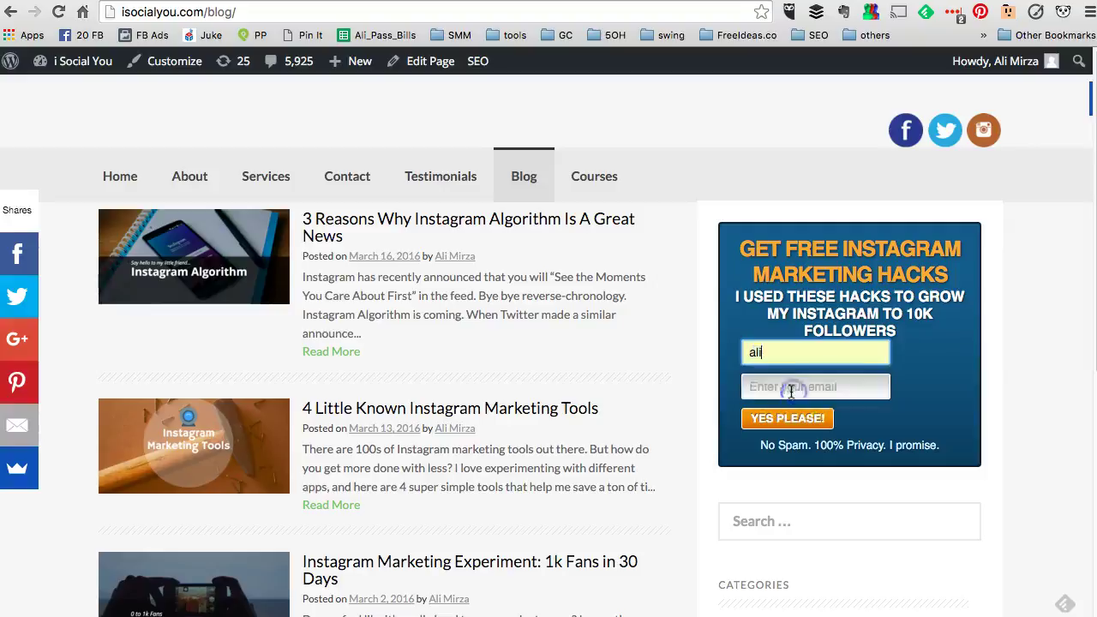
click(790, 388)
click(791, 411)
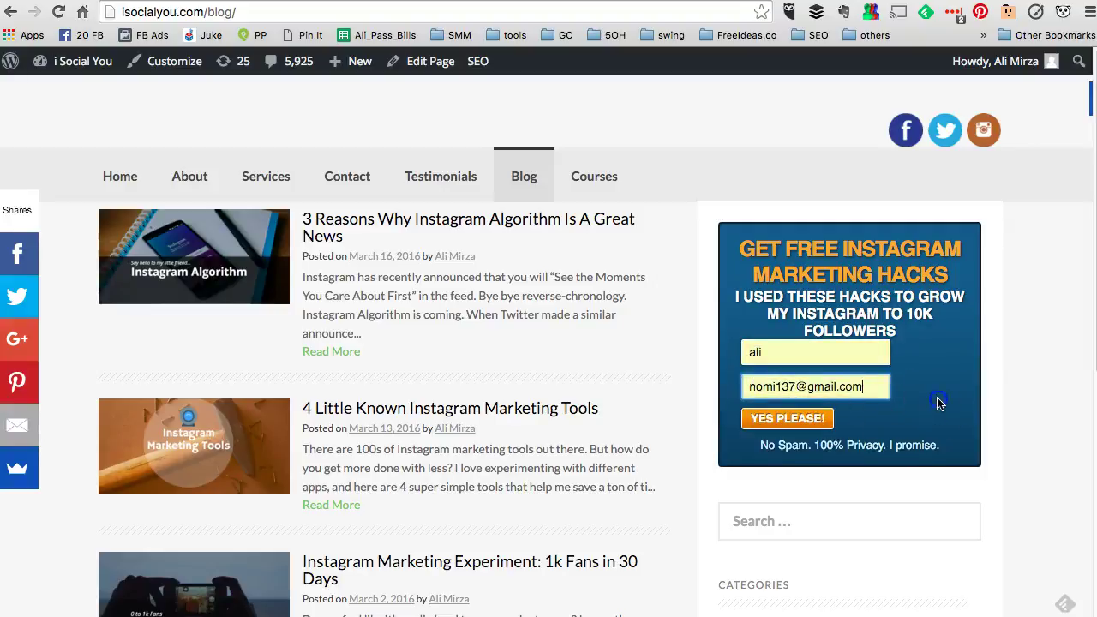
click(805, 418)
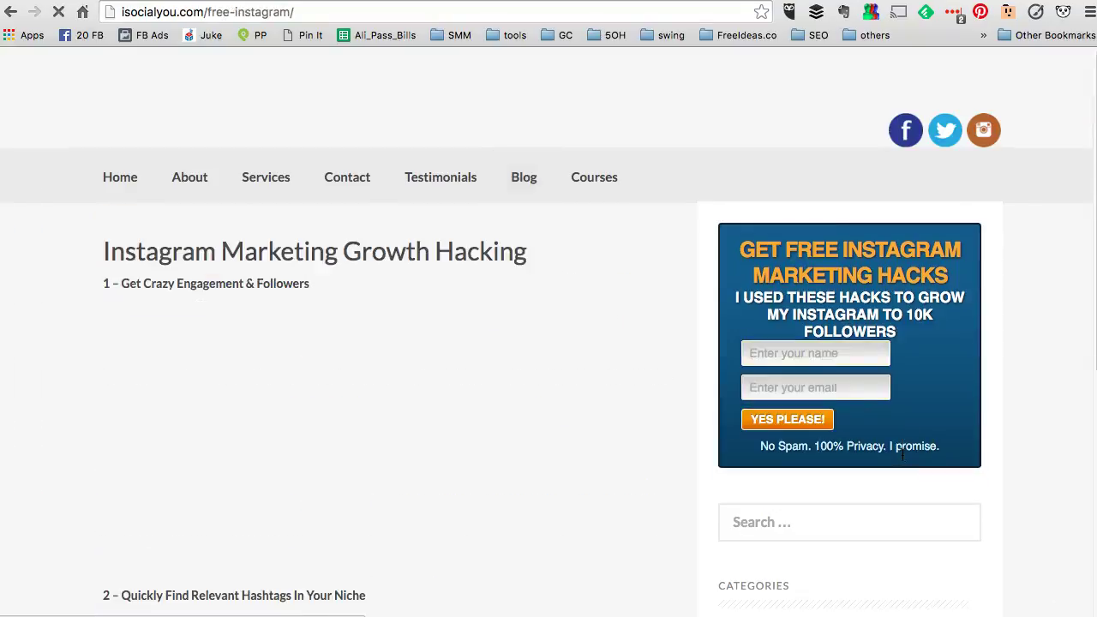
Copy the address of the Instagram Marketing Growth Hacking page, isocialyou.com/free-instagram/
click(391, 12)
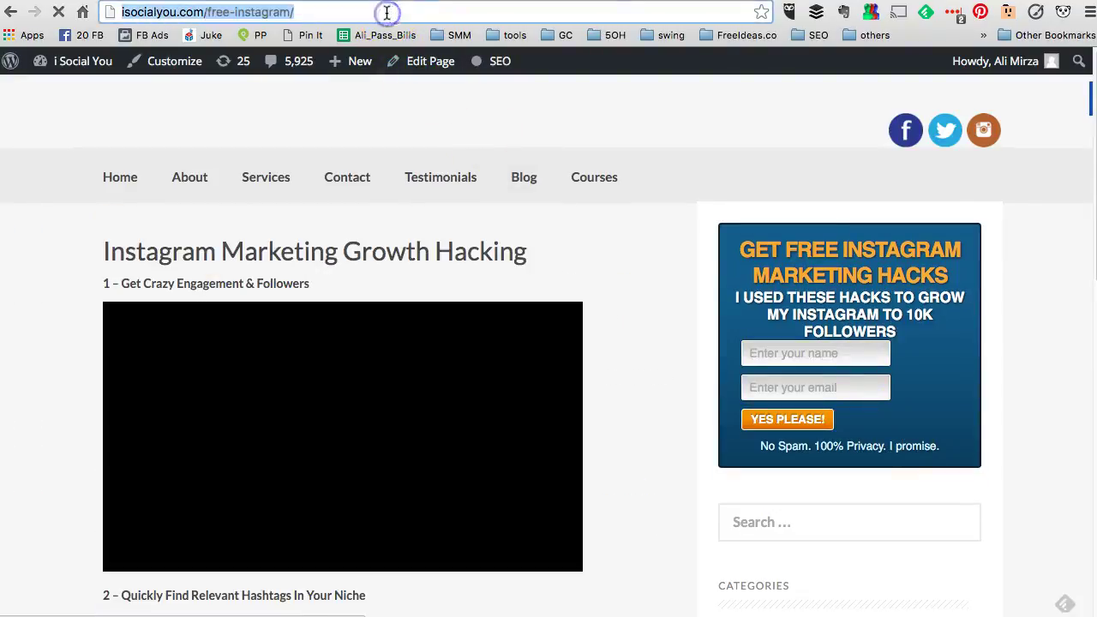
right_click(387, 12)
click(413, 36)
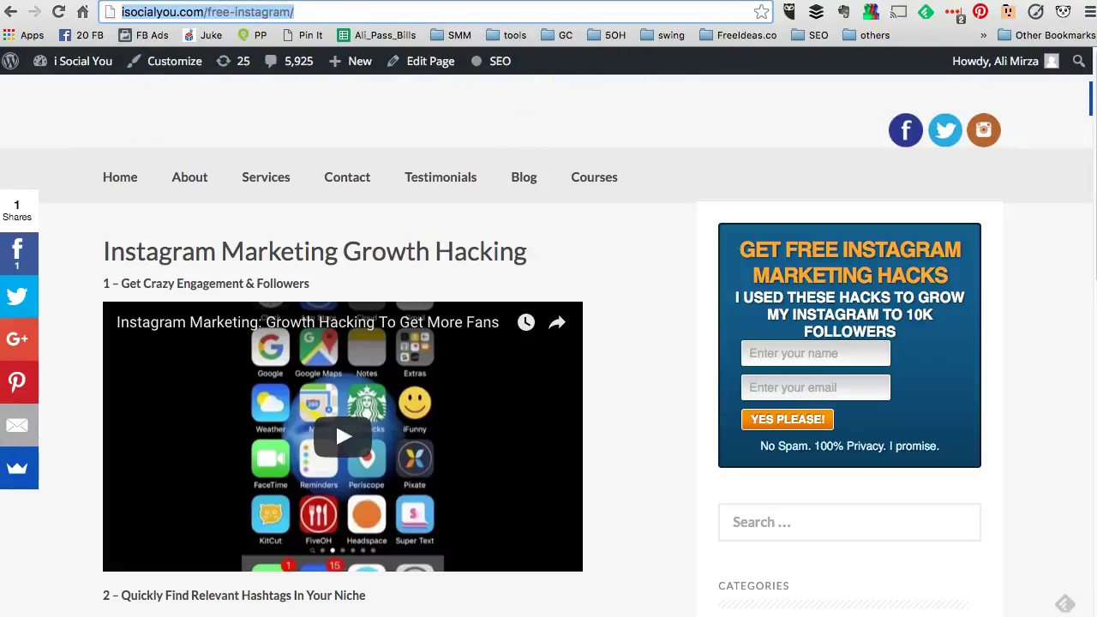
key(ctrl+Tab)
scroll(595, 374, down, 3)
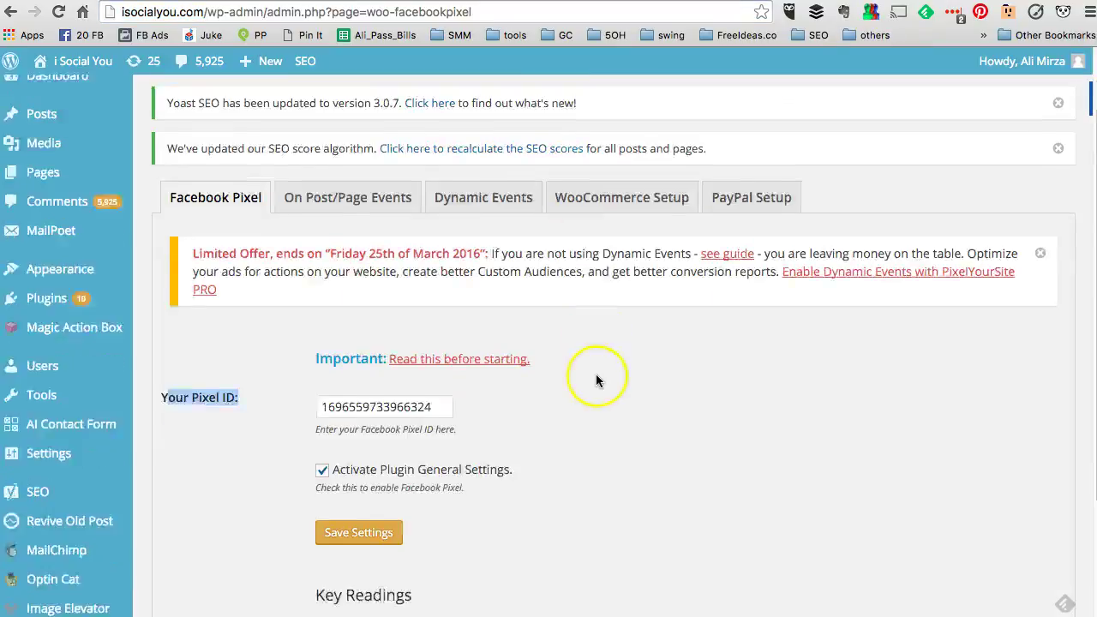
scroll(211, 402, down, 2)
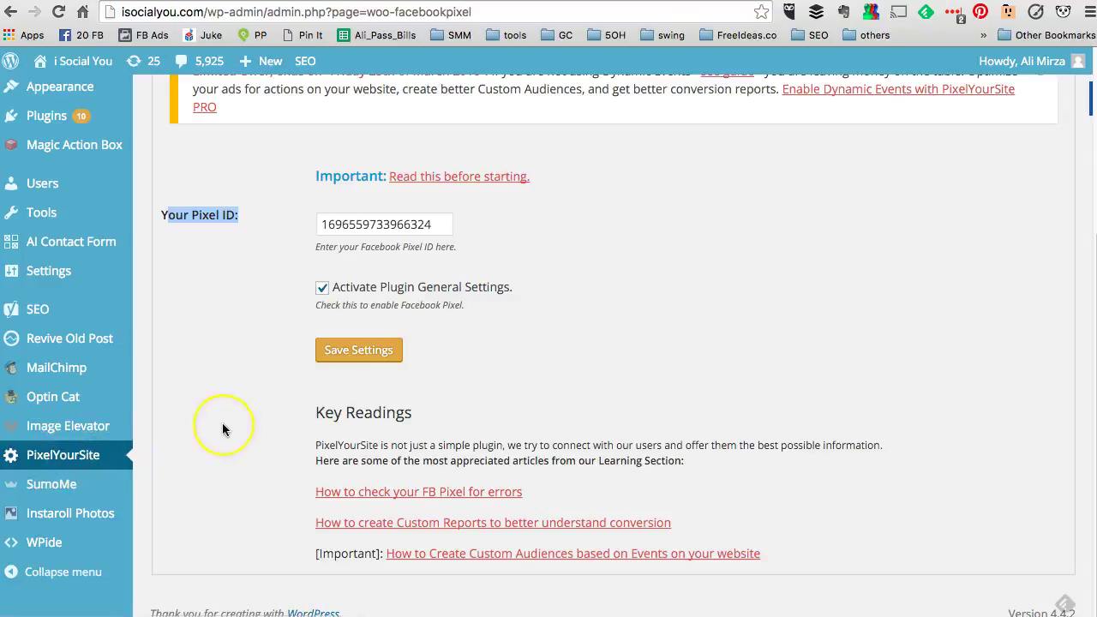
scroll(222, 423, up, 3)
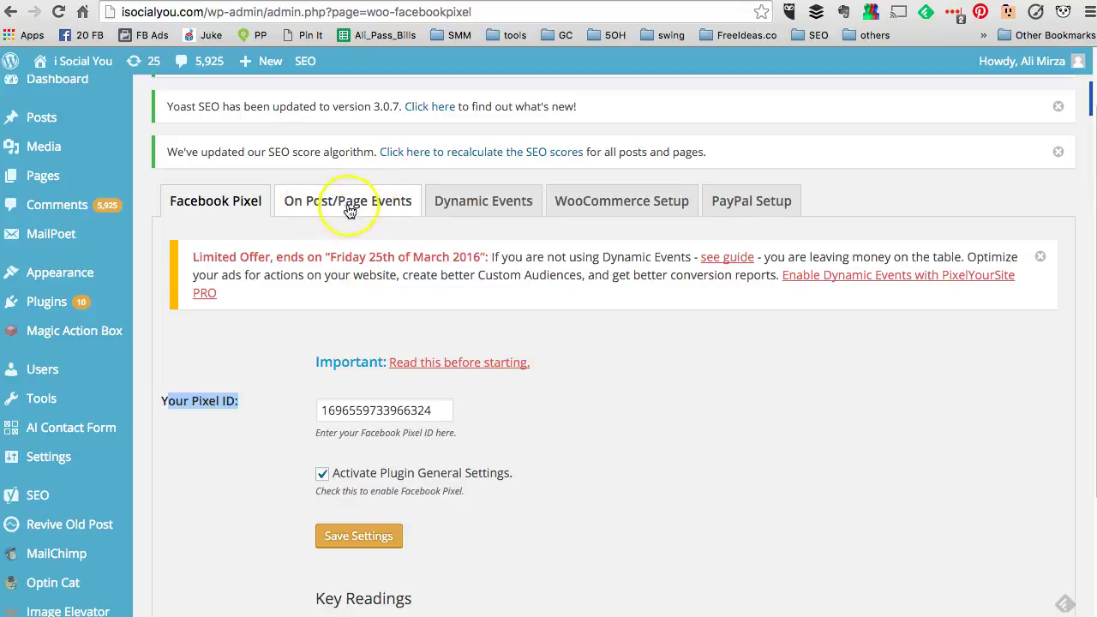
click(384, 212)
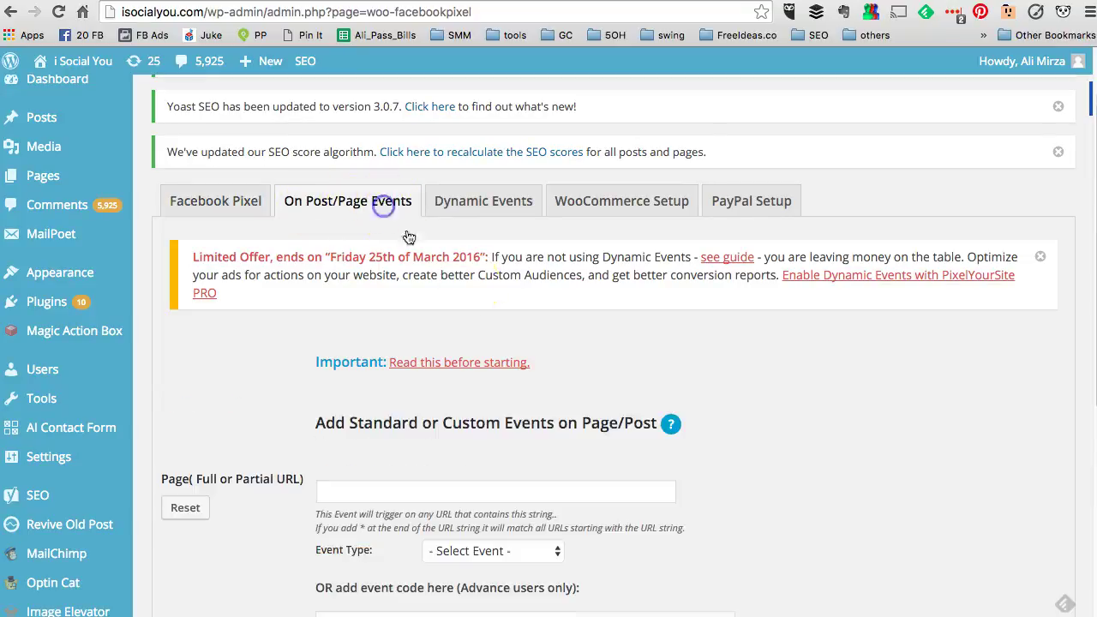
scroll(595, 371, down, 3)
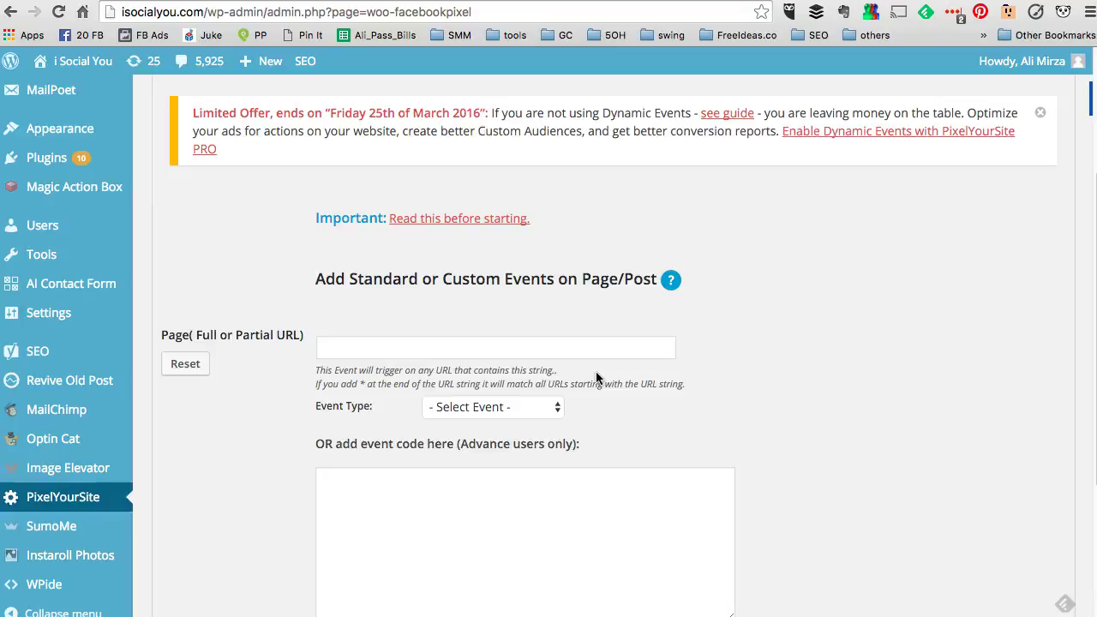
scroll(595, 371, down, 1)
drag(330, 261, 562, 261)
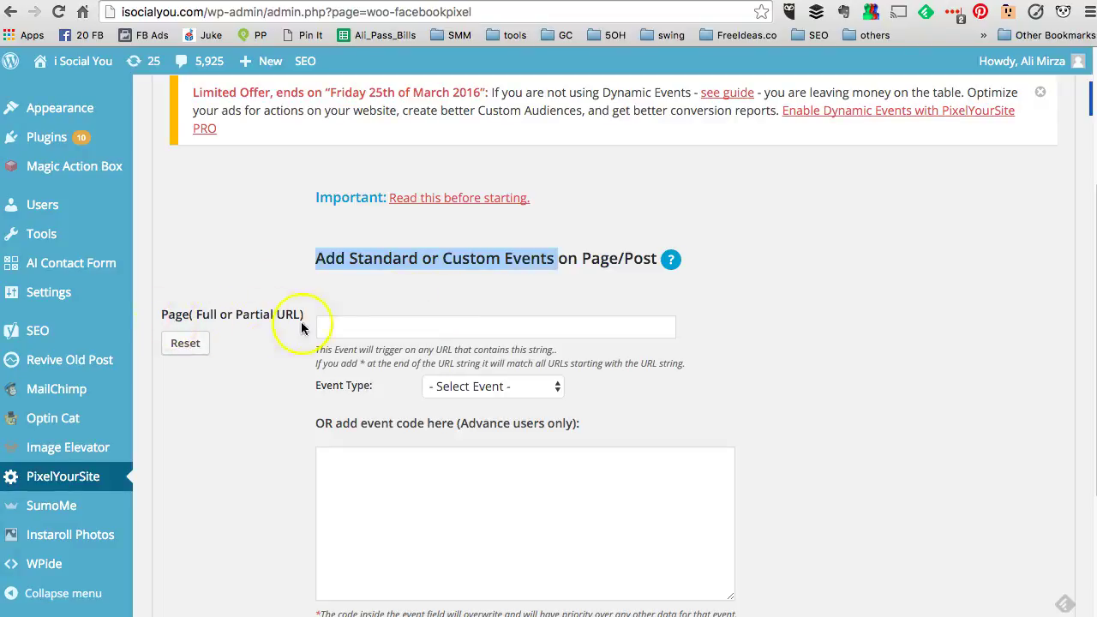
click(344, 325)
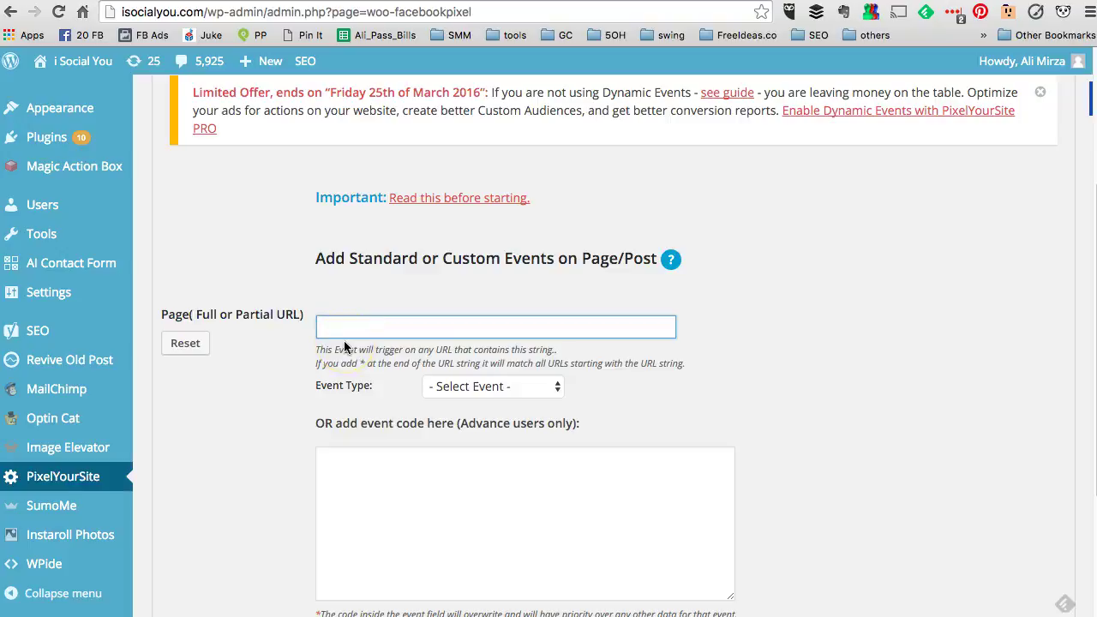
key(super+v)
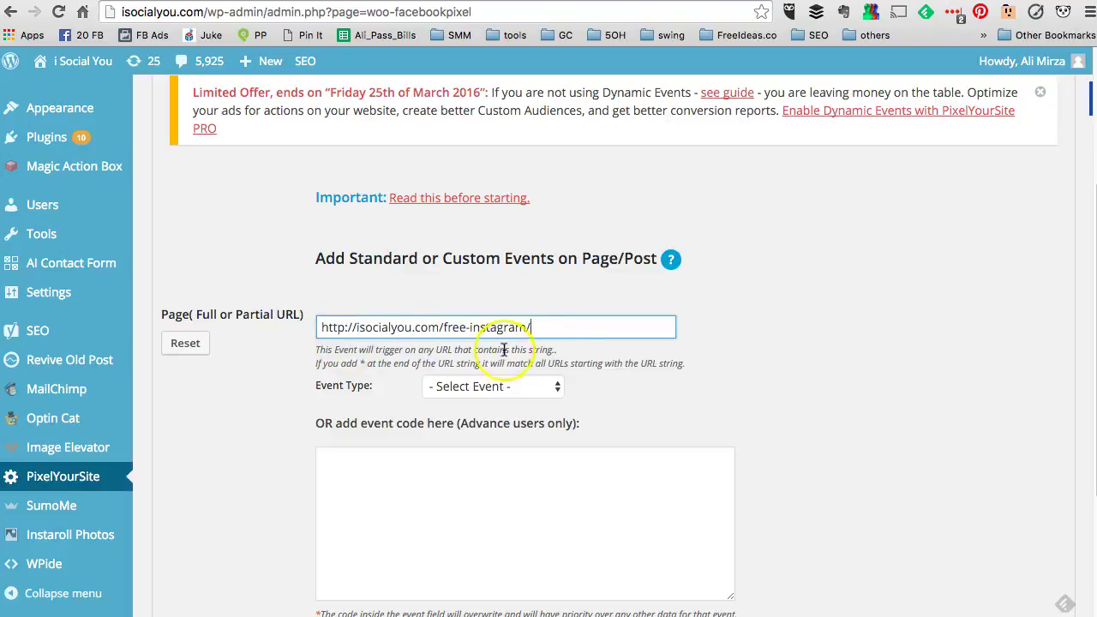
Set the event type for the free-instagram page to Lead, leaving the event value empty
scroll(832, 394, down, 3)
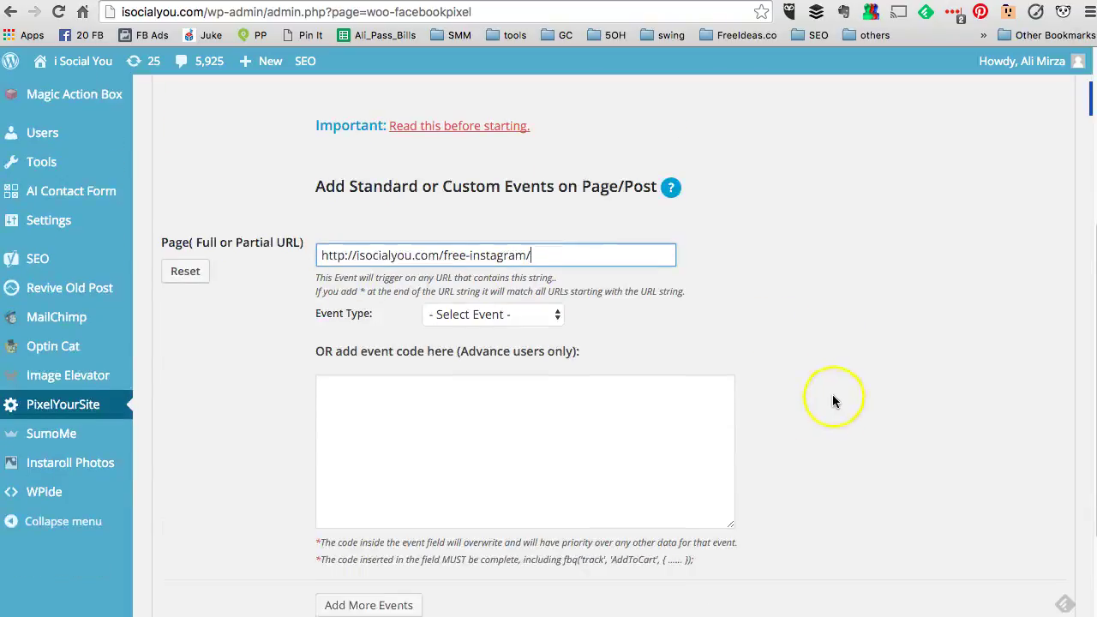
click(514, 255)
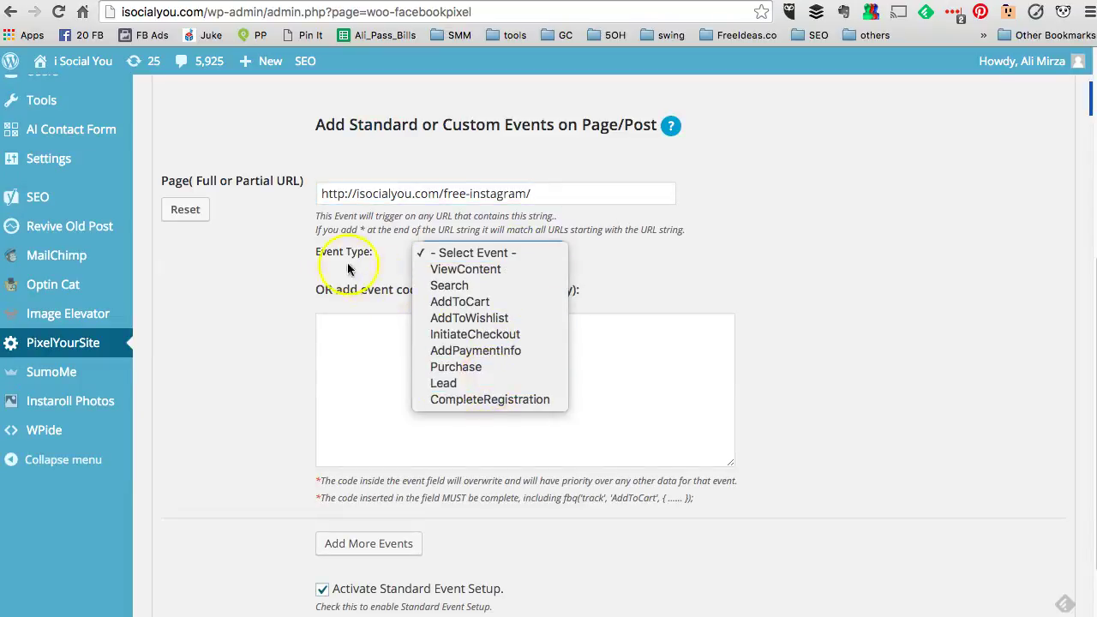
click(452, 386)
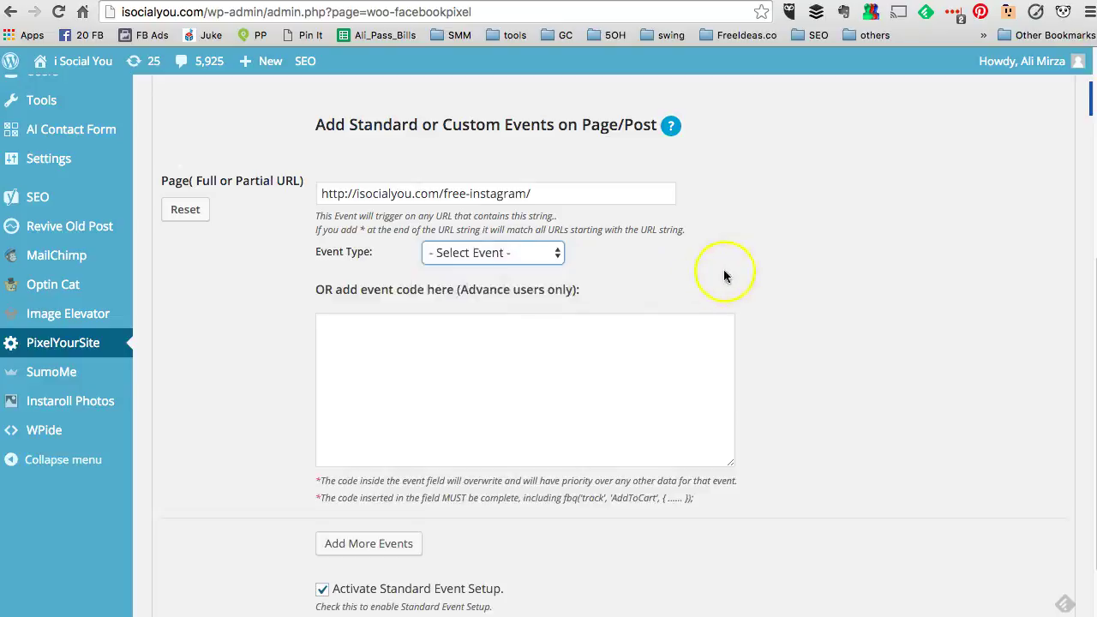
scroll(783, 261, down, 1)
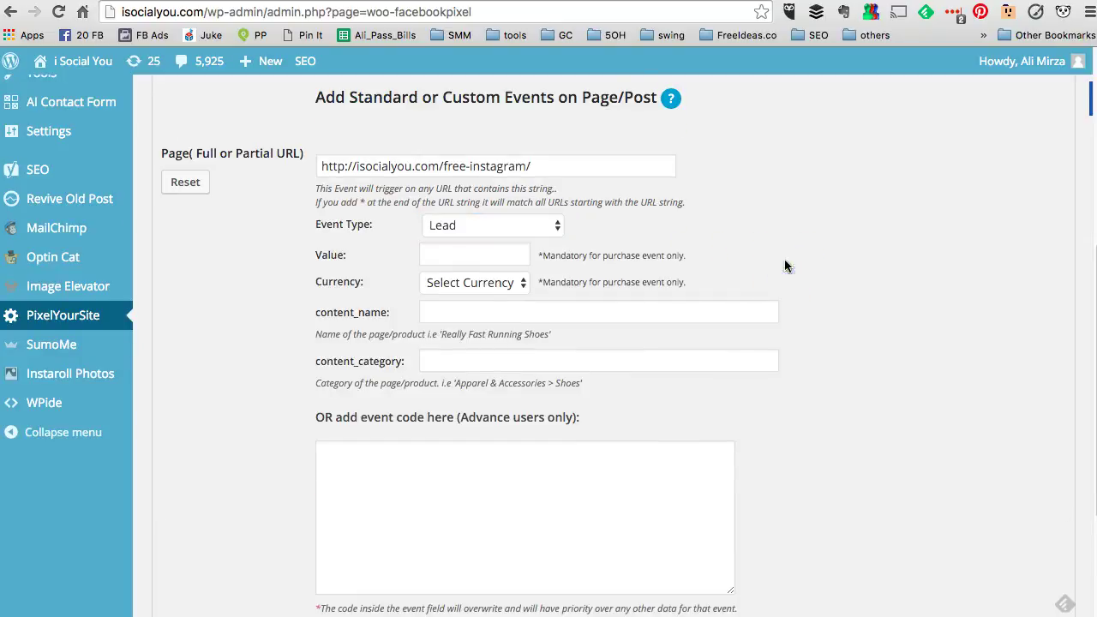
click(488, 257)
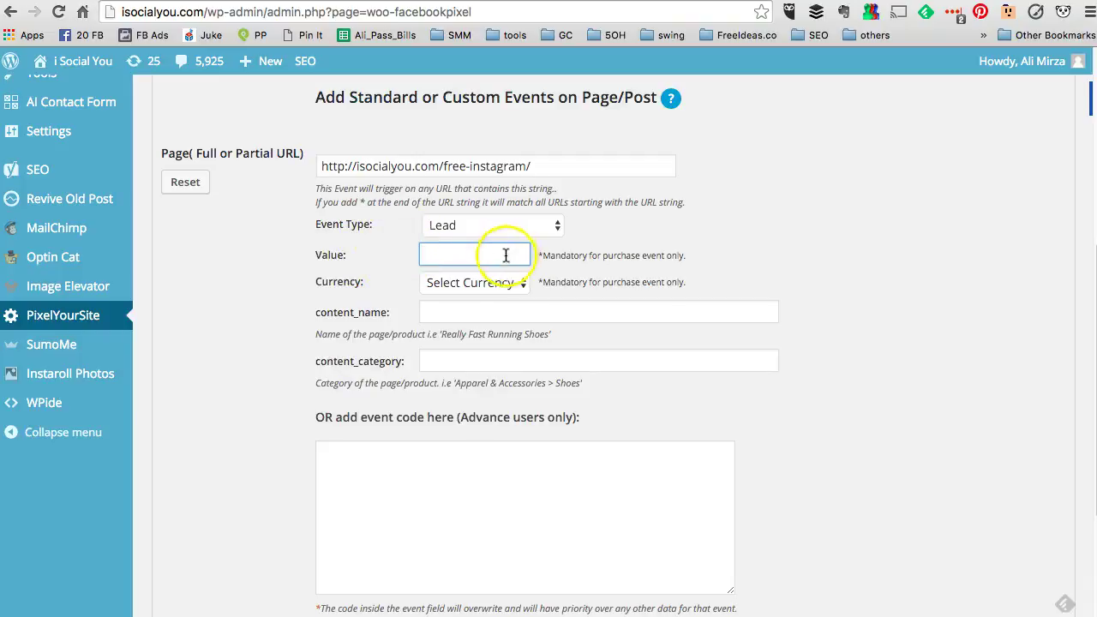
Keep Activate Standard Event Setup enabled and save the standard event setup settings
scroll(730, 338, down, 5)
scroll(729, 335, down, 1)
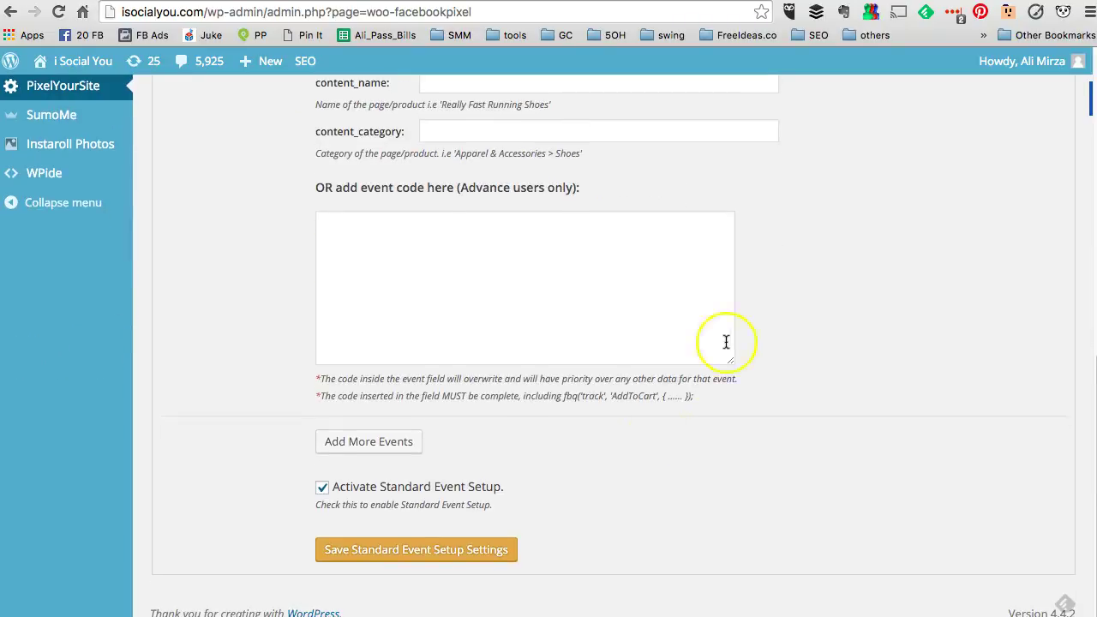
click(323, 488)
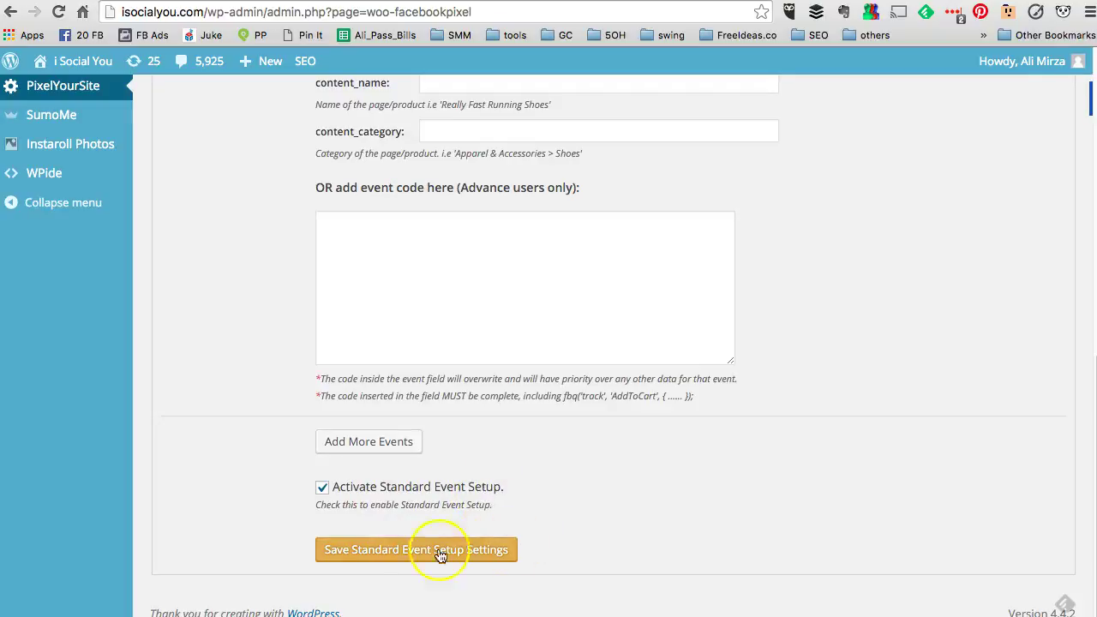
click(355, 551)
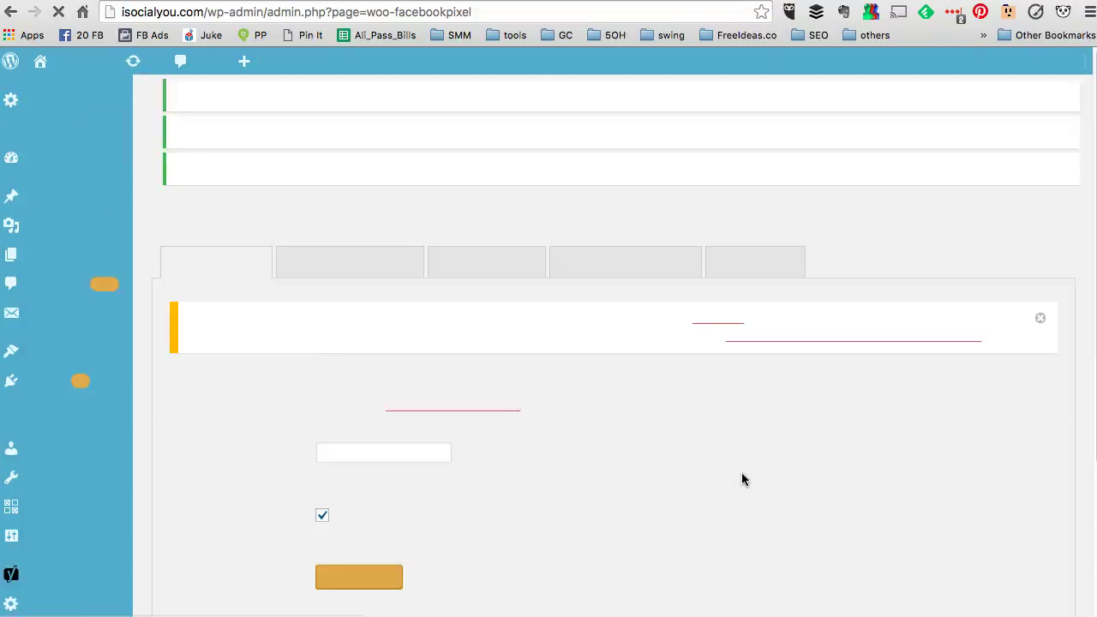
In Facebook Ads, review the standard event codes and the Add Conversion Tracking instructions on placing them after the pixel code
scroll(741, 477, down, 3)
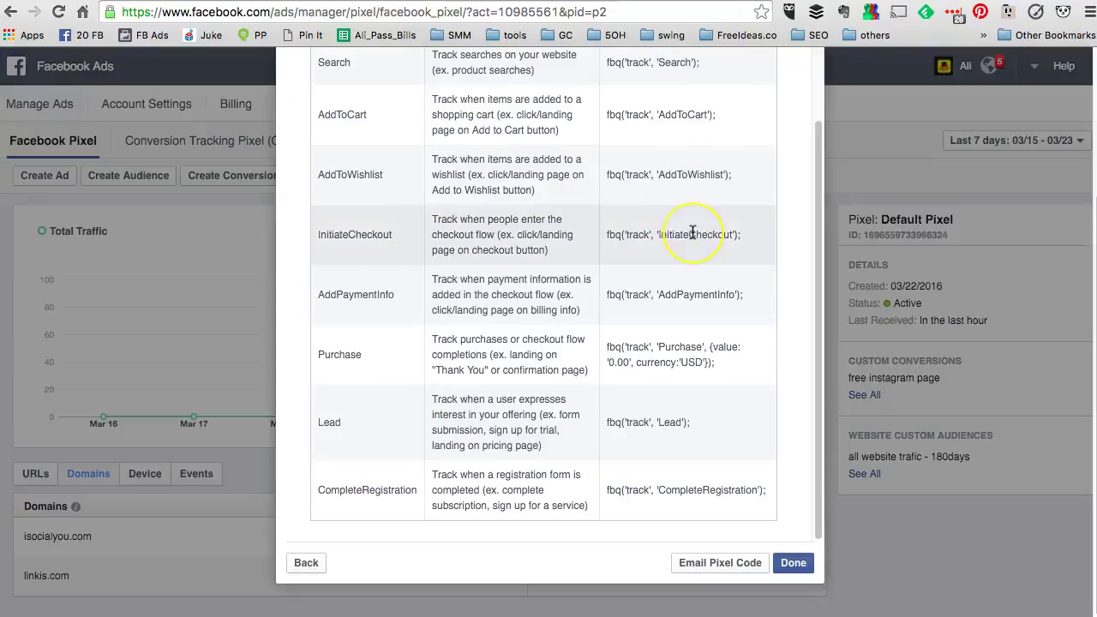
scroll(692, 231, up, 5)
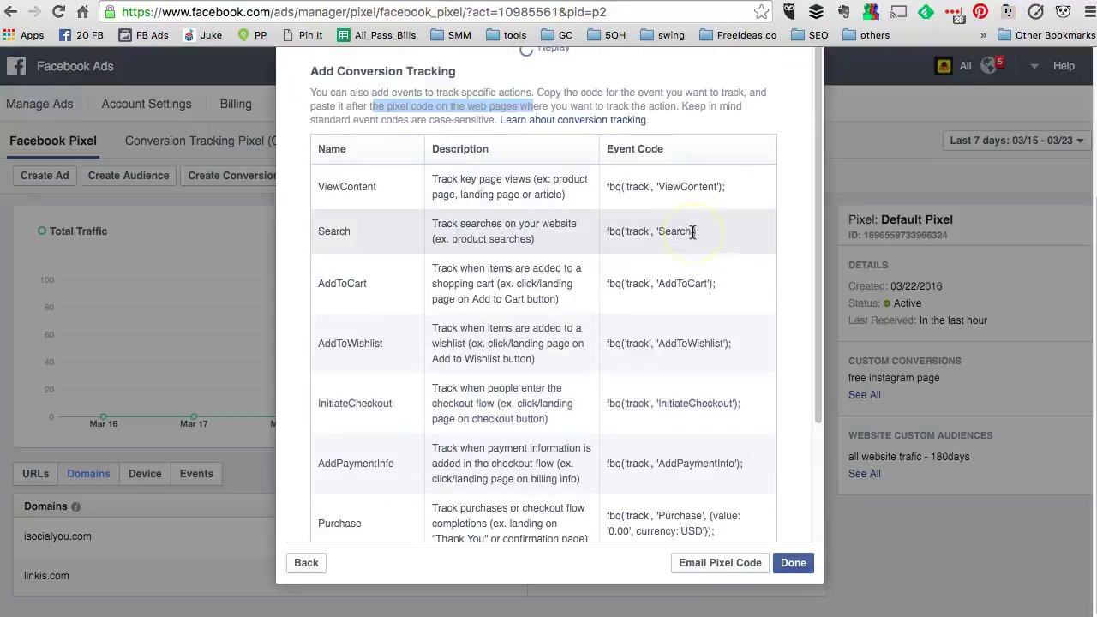
scroll(693, 231, up, 3)
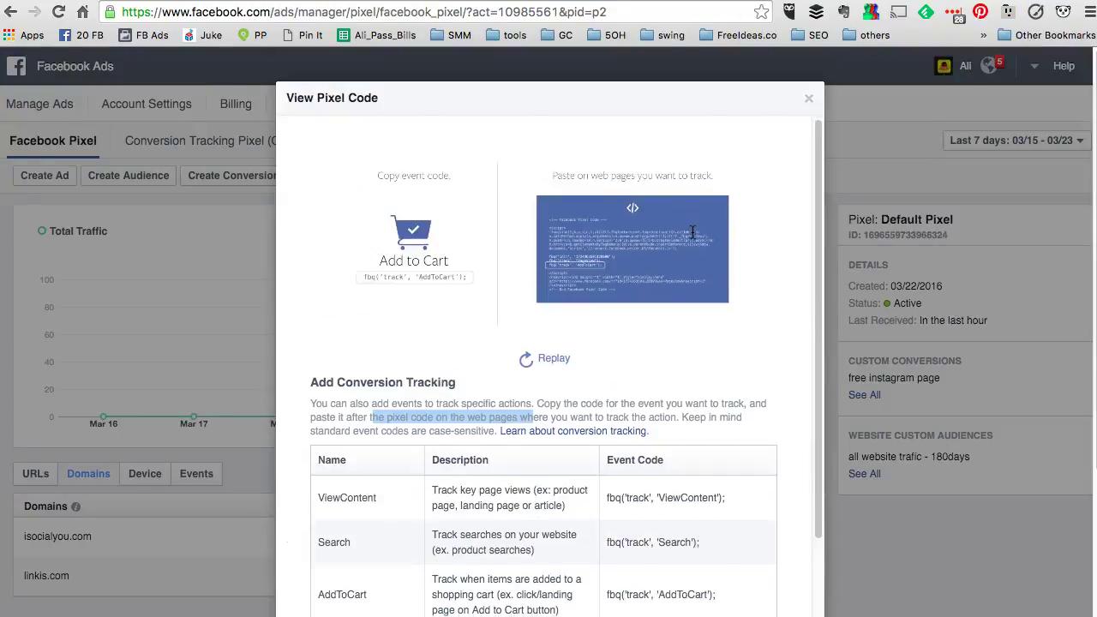
scroll(692, 236, down, 5)
scroll(692, 238, up, 4)
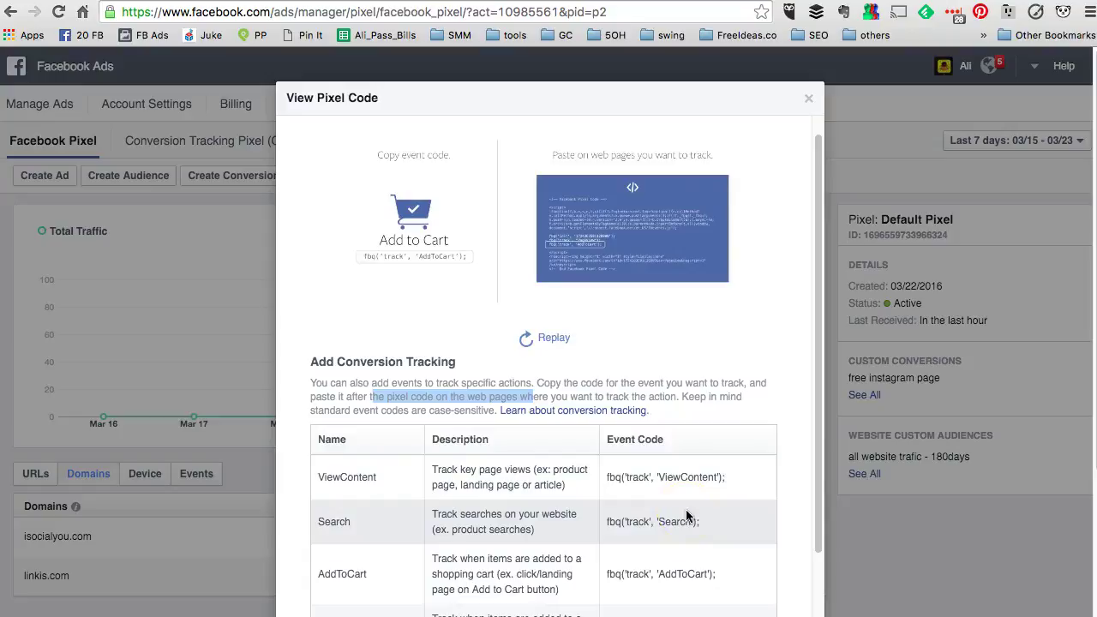
scroll(685, 516, down, 5)
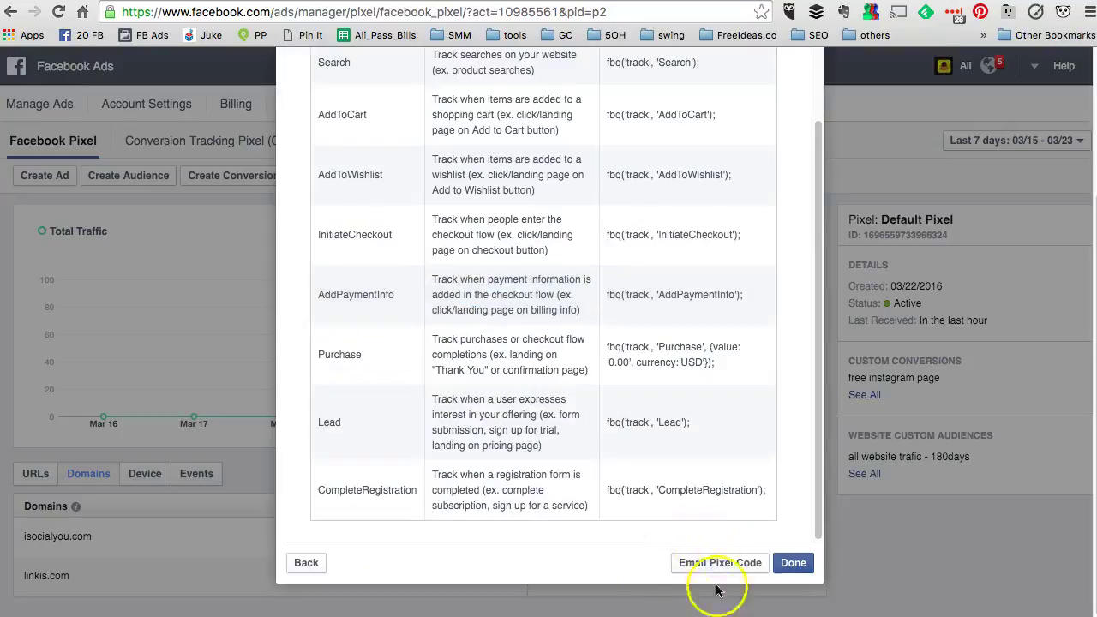
scroll(710, 420, up, 4)
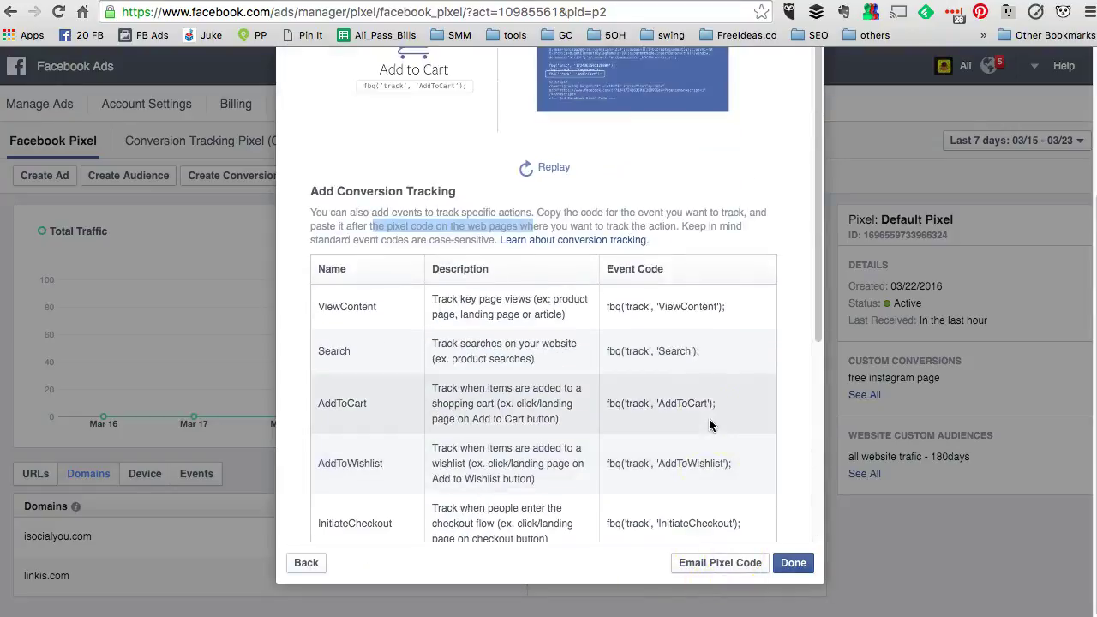
drag(607, 307, 727, 307)
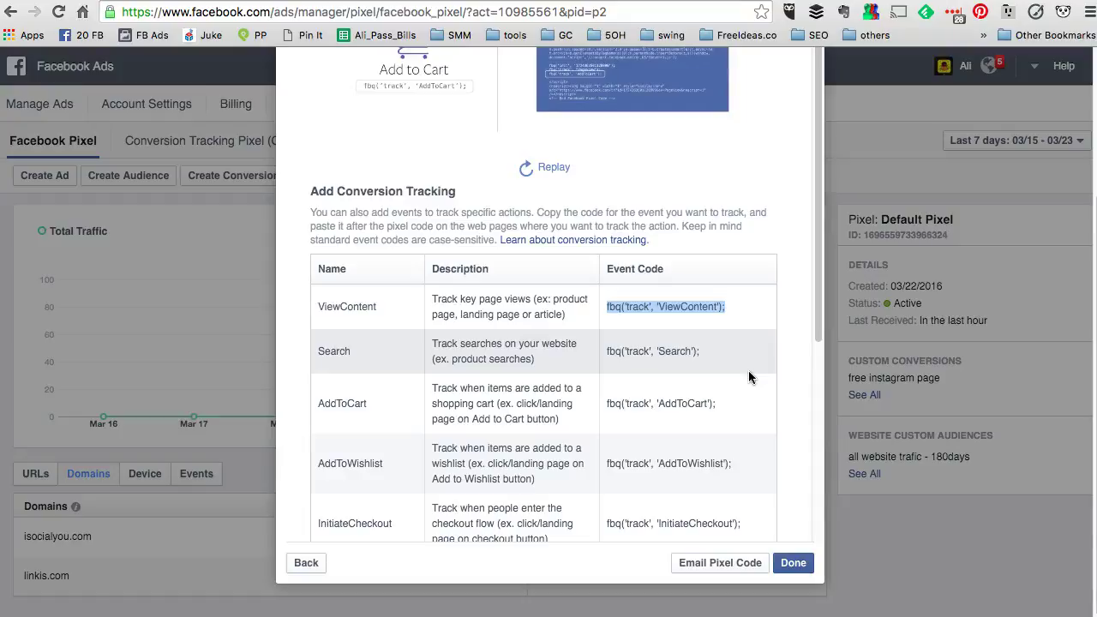
click(432, 228)
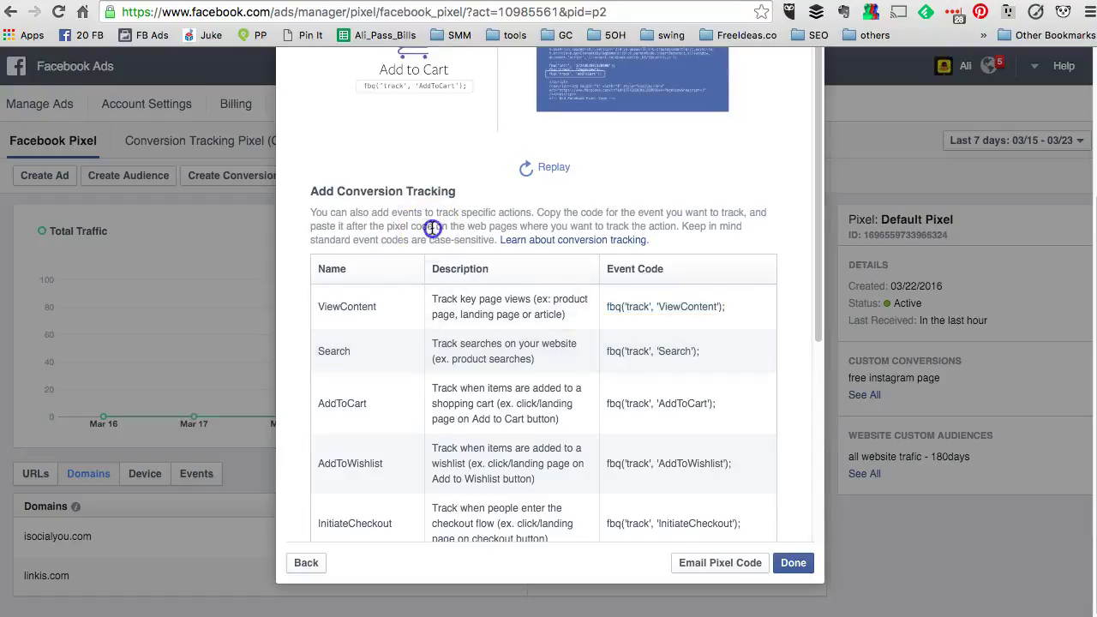
drag(433, 228, 354, 225)
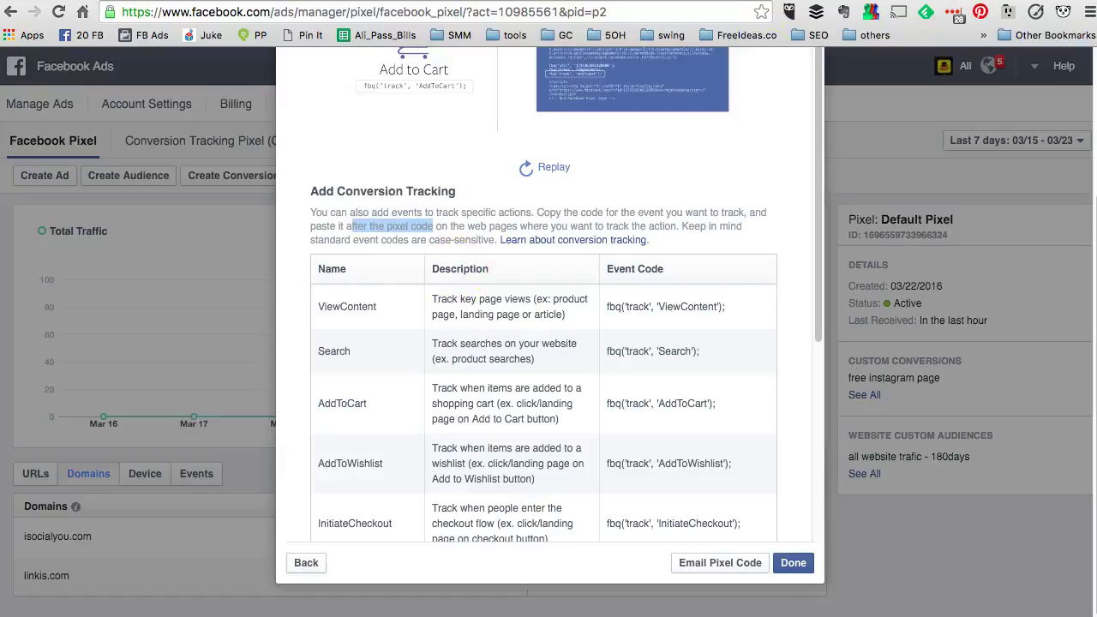
Return to PixelYourSite in WordPress and review the saved event under On Post/Page Events
key(ctrl+Tab)
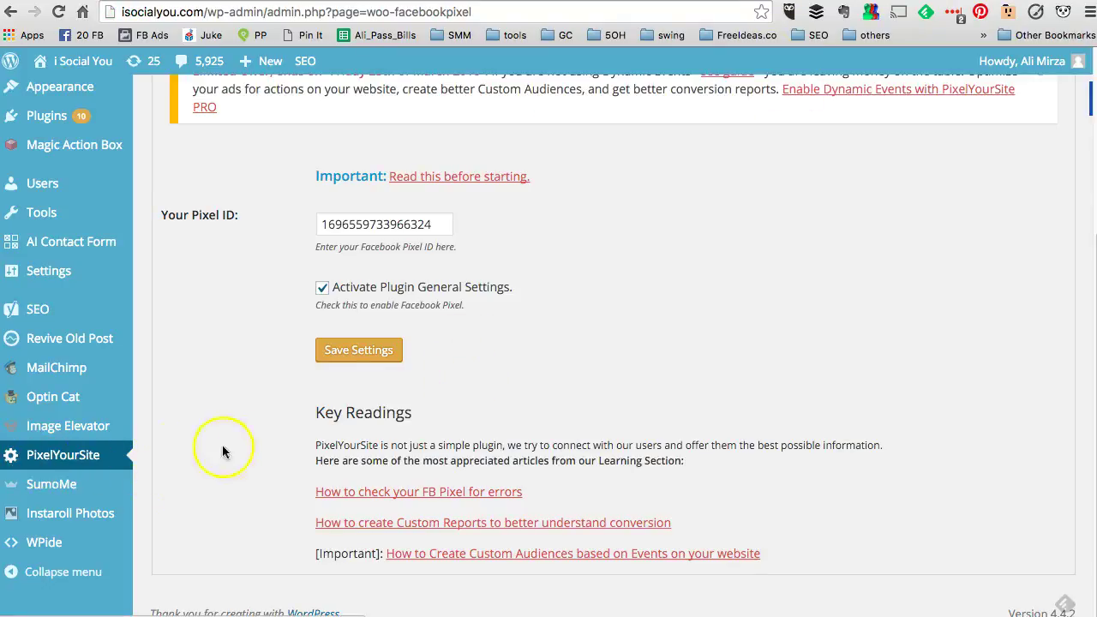
scroll(254, 442, up, 5)
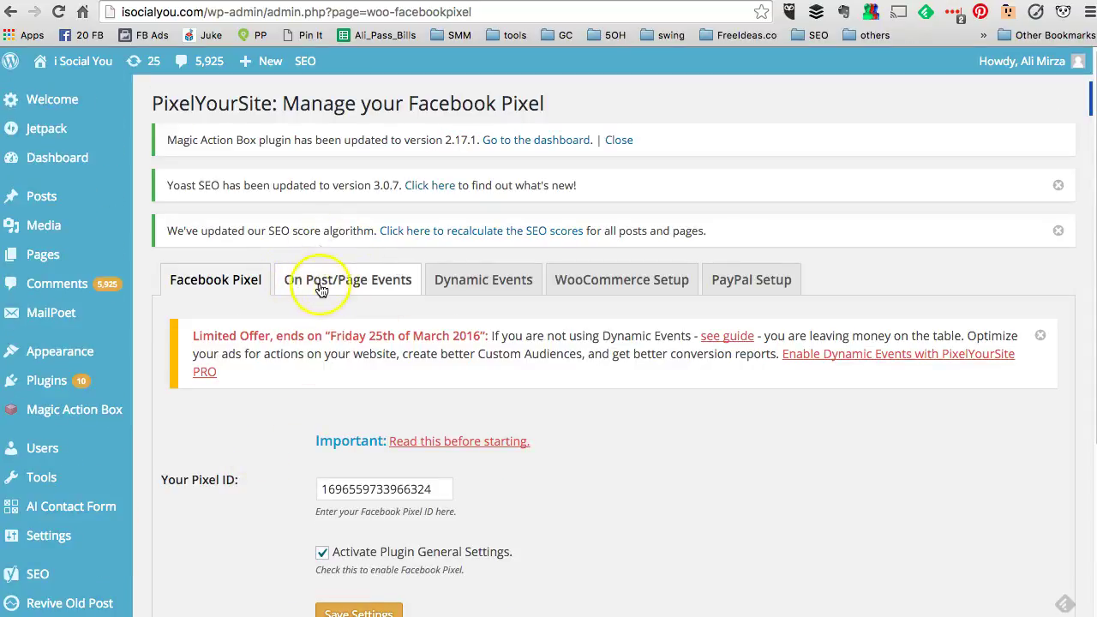
click(351, 282)
scroll(593, 451, down, 5)
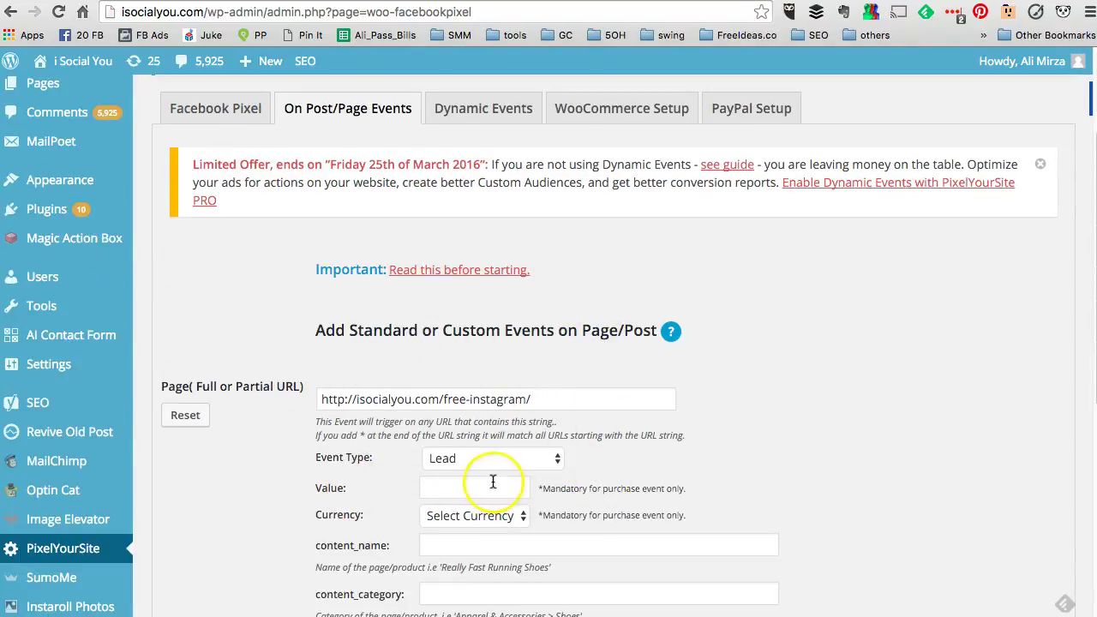
scroll(910, 370, down, 5)
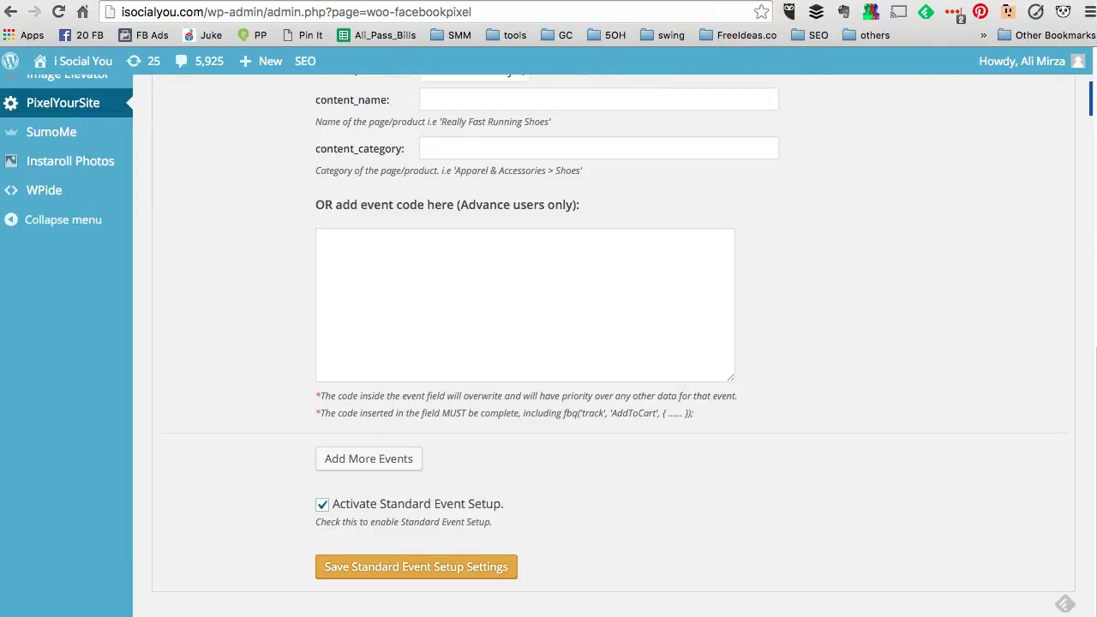
In Facebook Ads, go back from the standard event codes to the tracking methods and choose Track Custom Conversions
key(ctrl+Tab)
scroll(660, 334, up, 3)
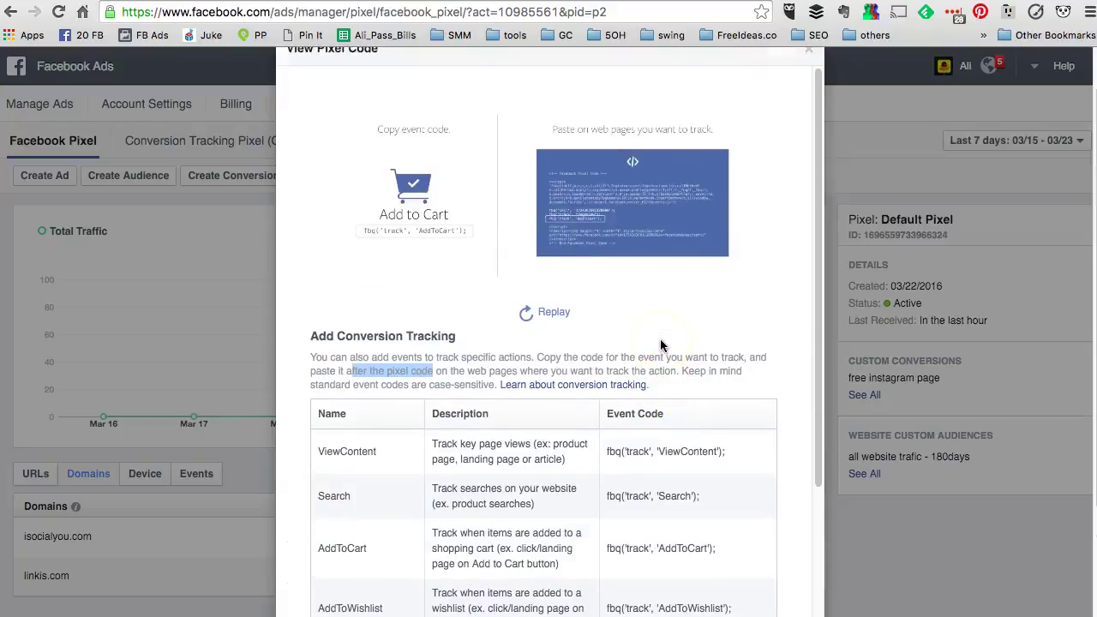
scroll(659, 343, down, 5)
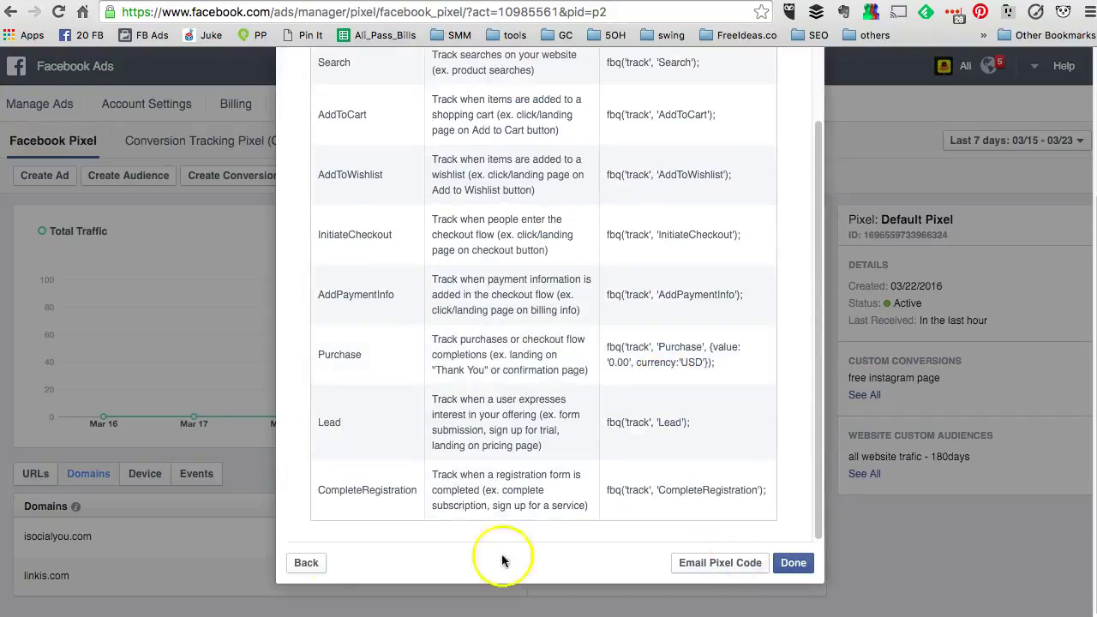
click(305, 566)
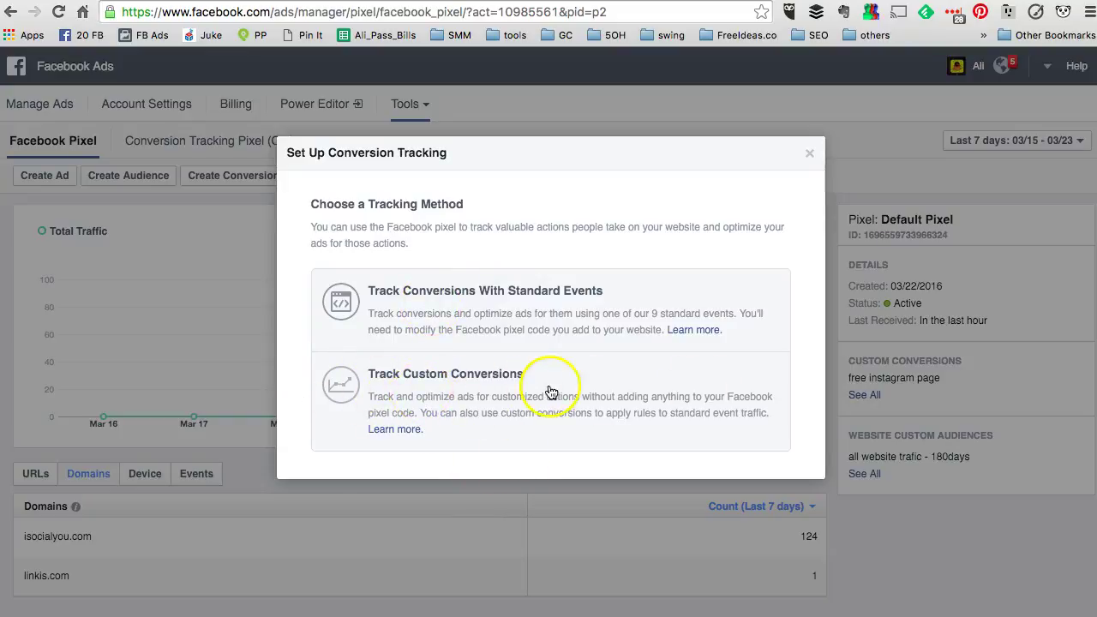
click(521, 394)
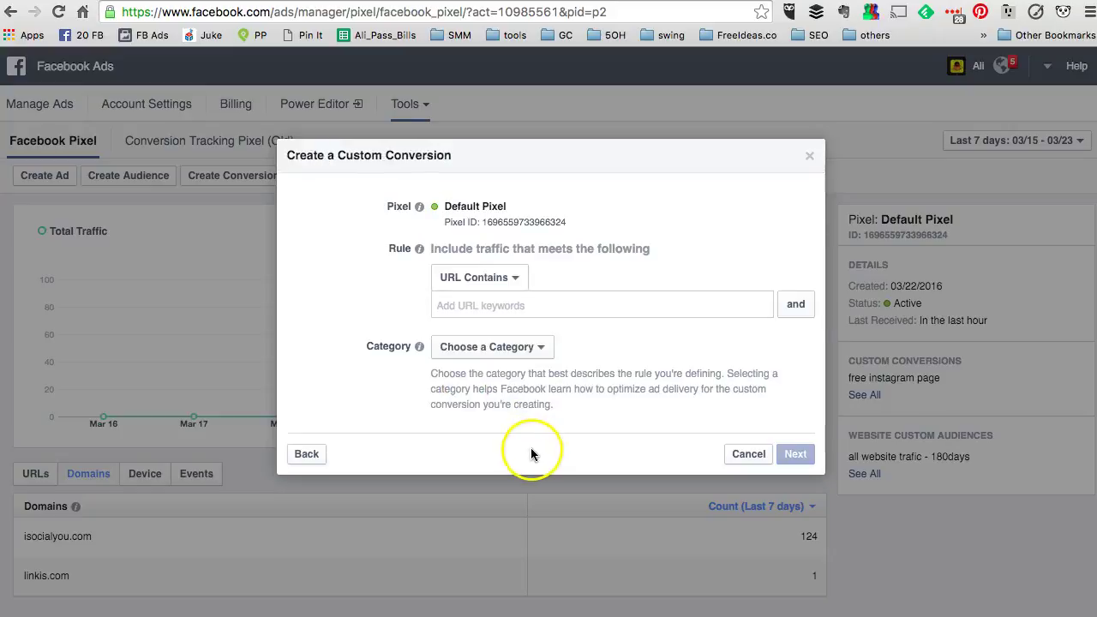
right_click(502, 308)
click(553, 394)
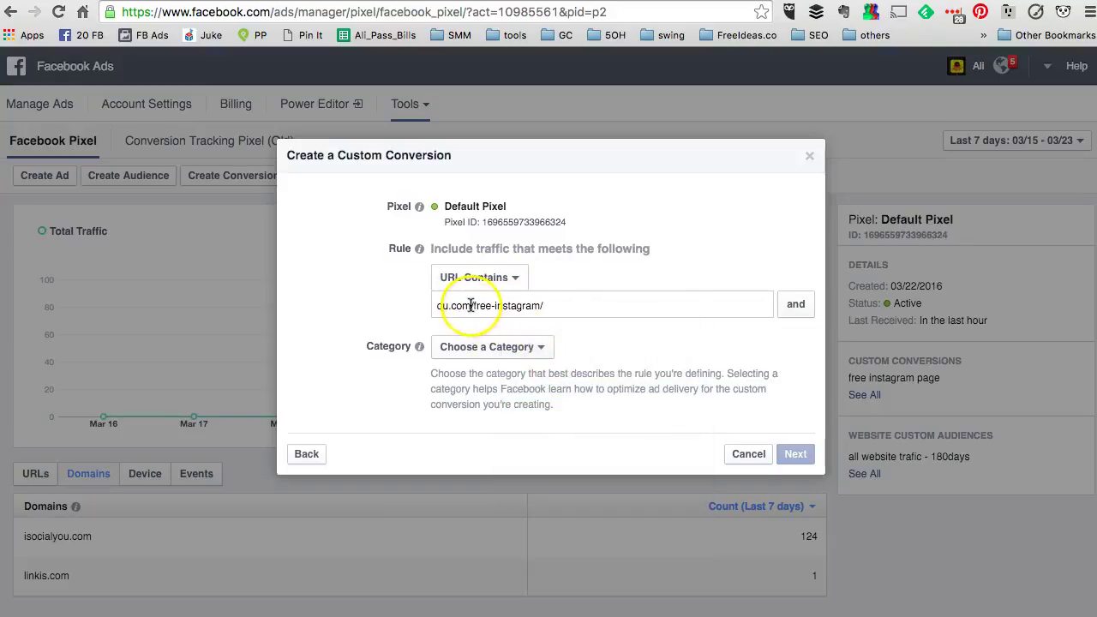
drag(480, 305, 276, 288)
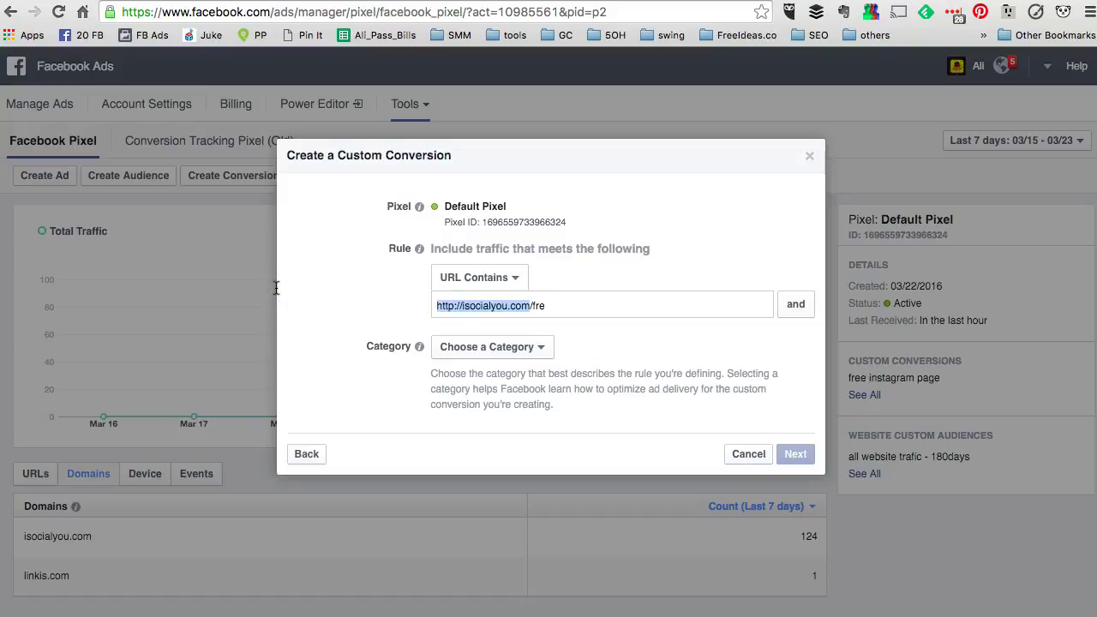
key(BackSpace)
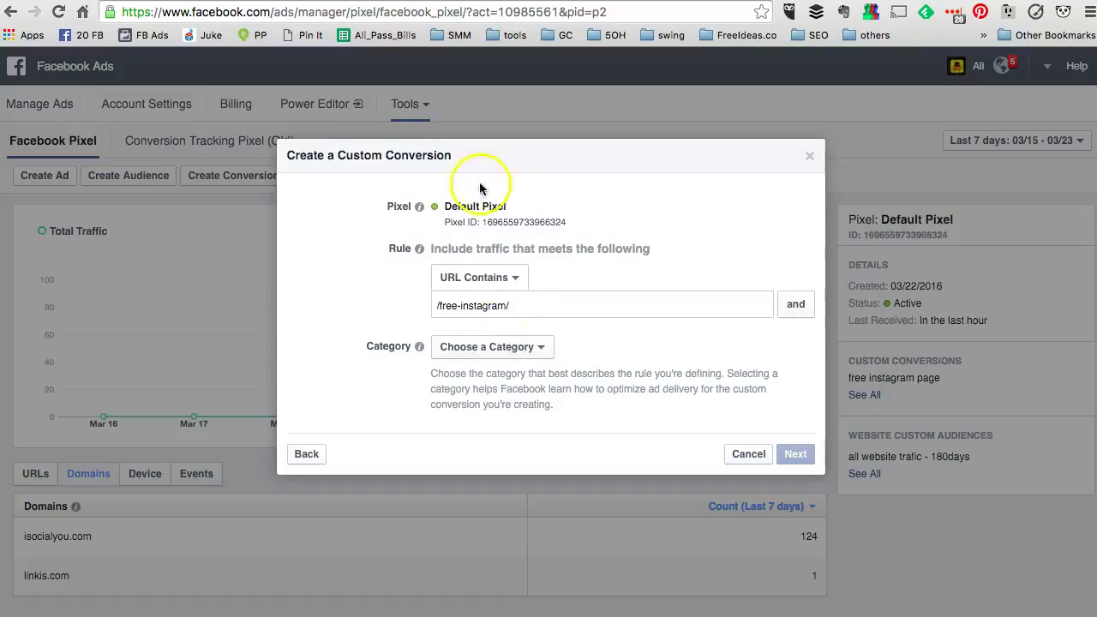
click(511, 279)
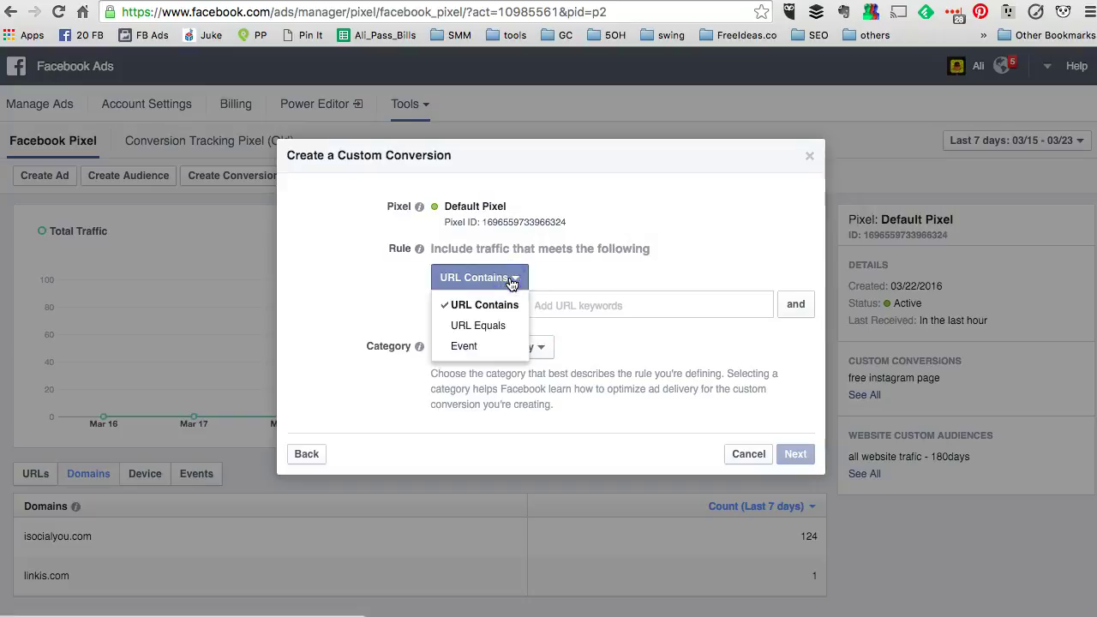
click(377, 299)
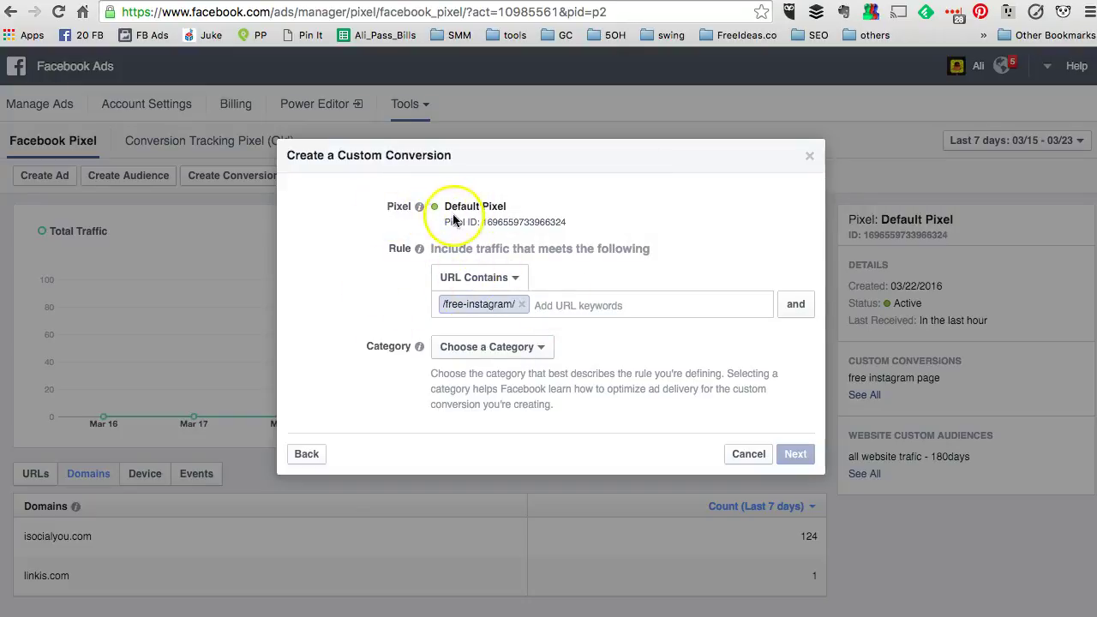
Choose Lead as the custom conversion's category and continue to its naming stage
drag(481, 222, 535, 222)
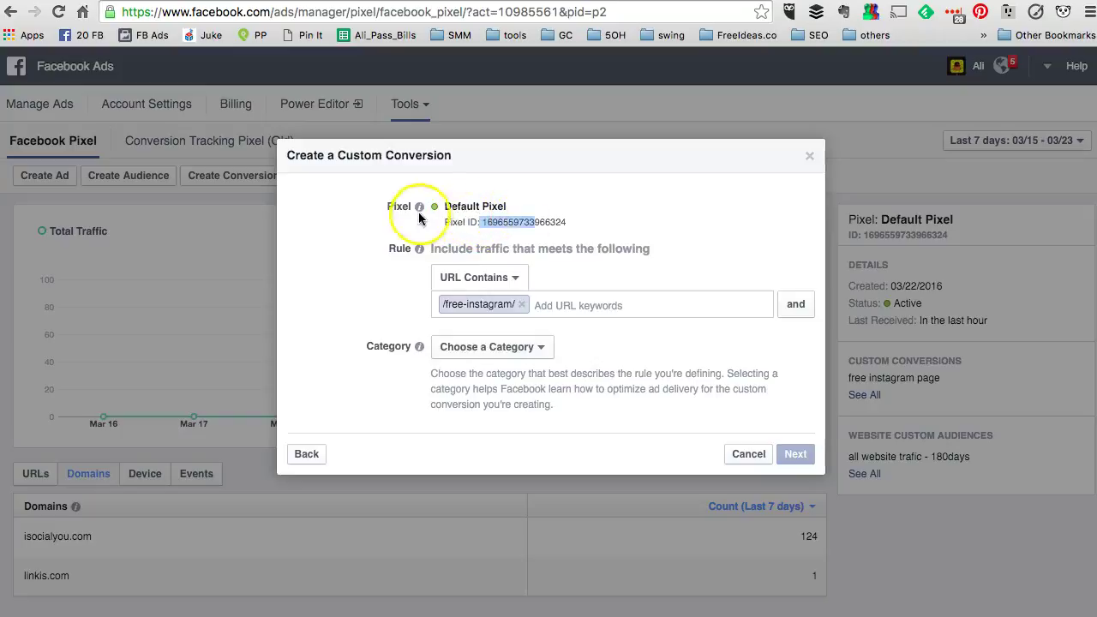
click(599, 347)
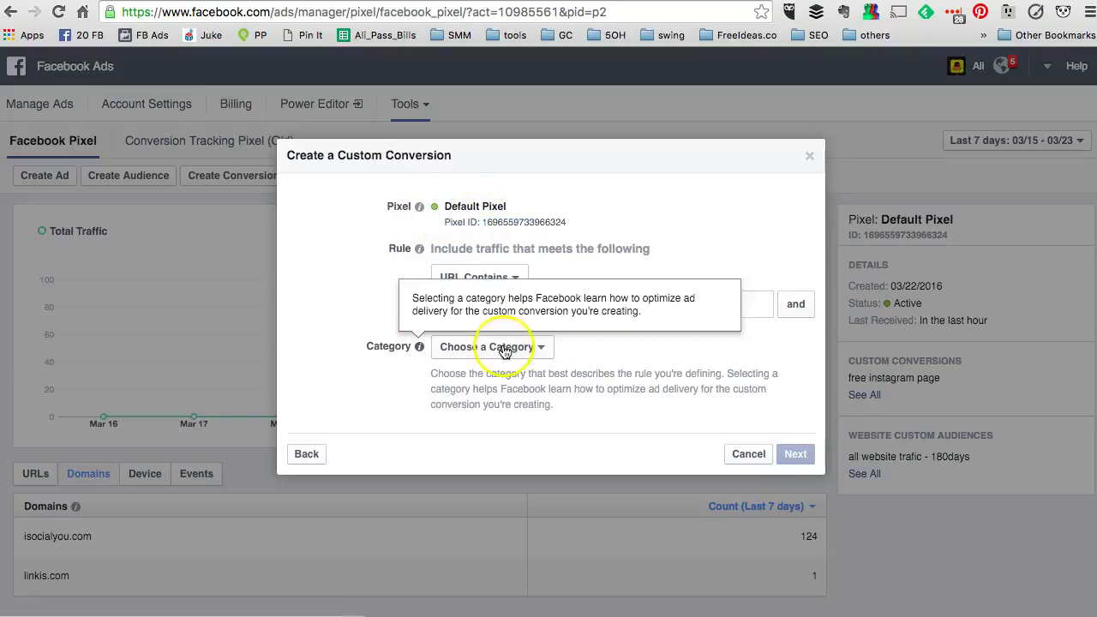
click(504, 348)
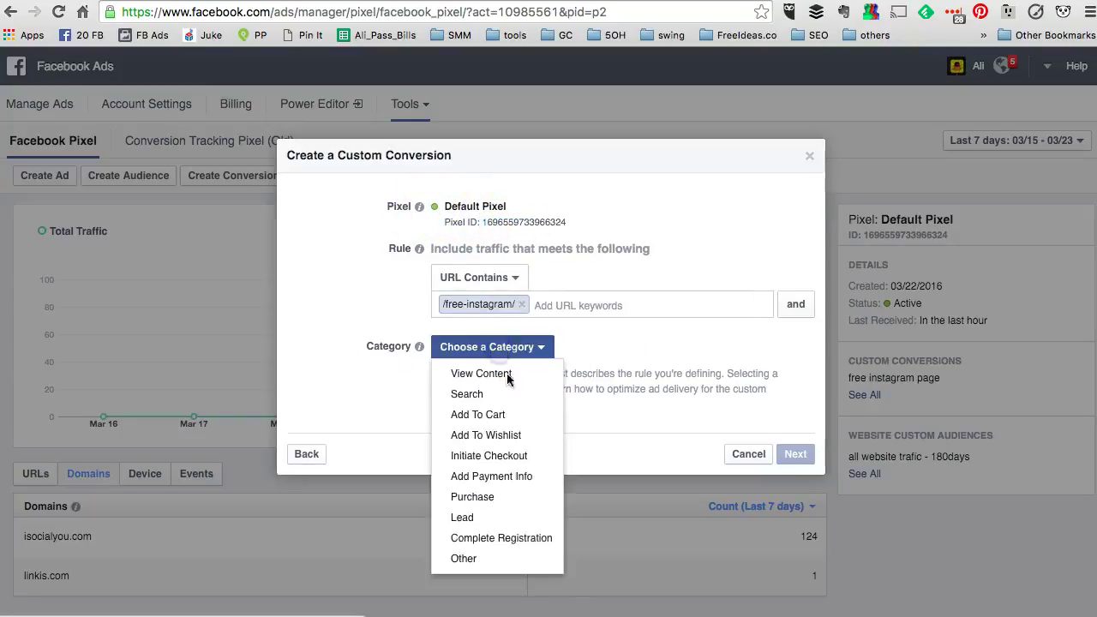
click(497, 518)
click(795, 457)
Enable the conversion value option for the custom conversion, and close the dialog without creating it
click(479, 259)
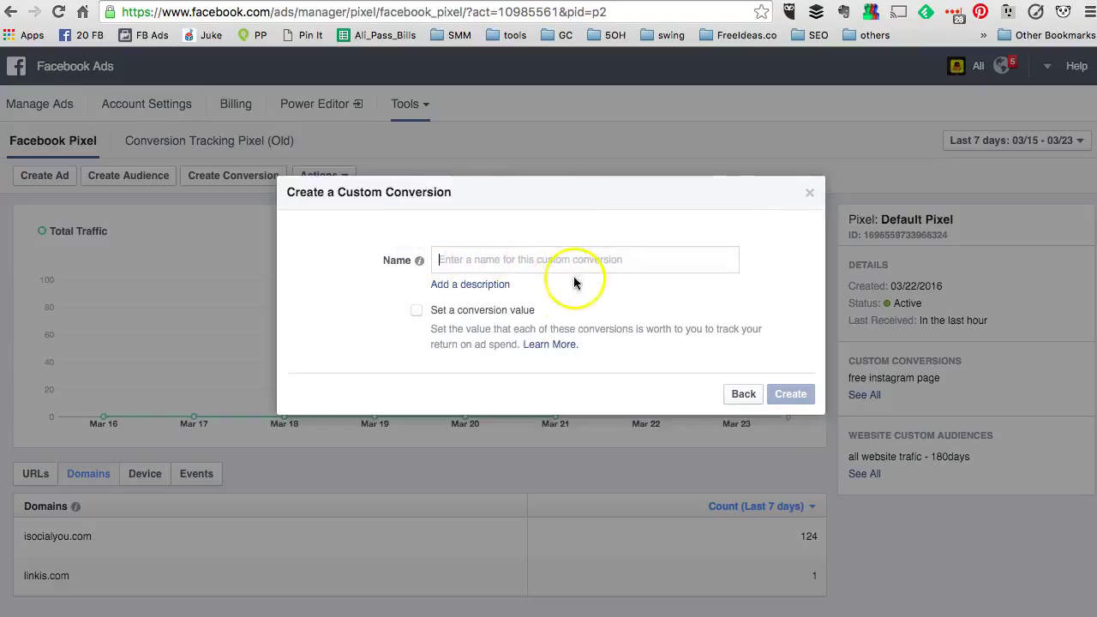
click(416, 311)
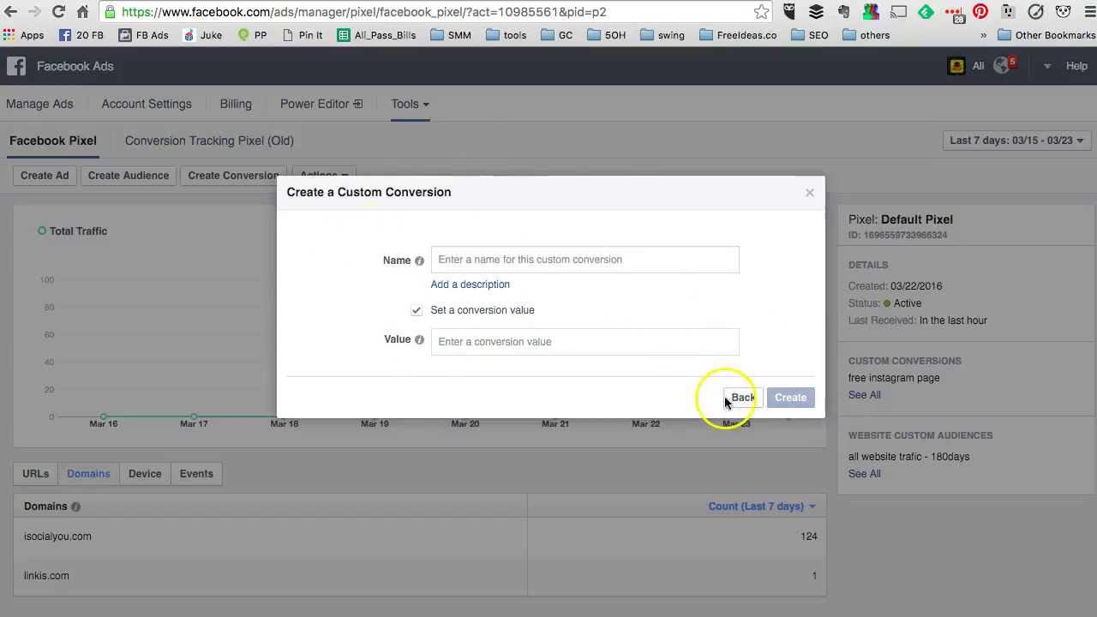
click(810, 197)
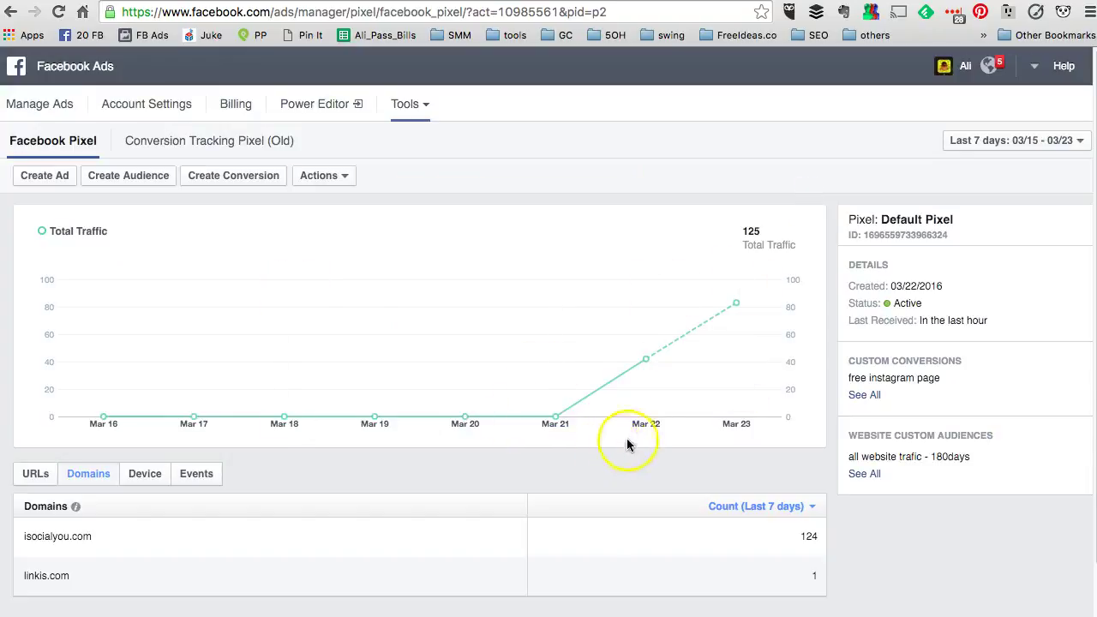
Open the Custom Conversions list of the ad account
click(422, 110)
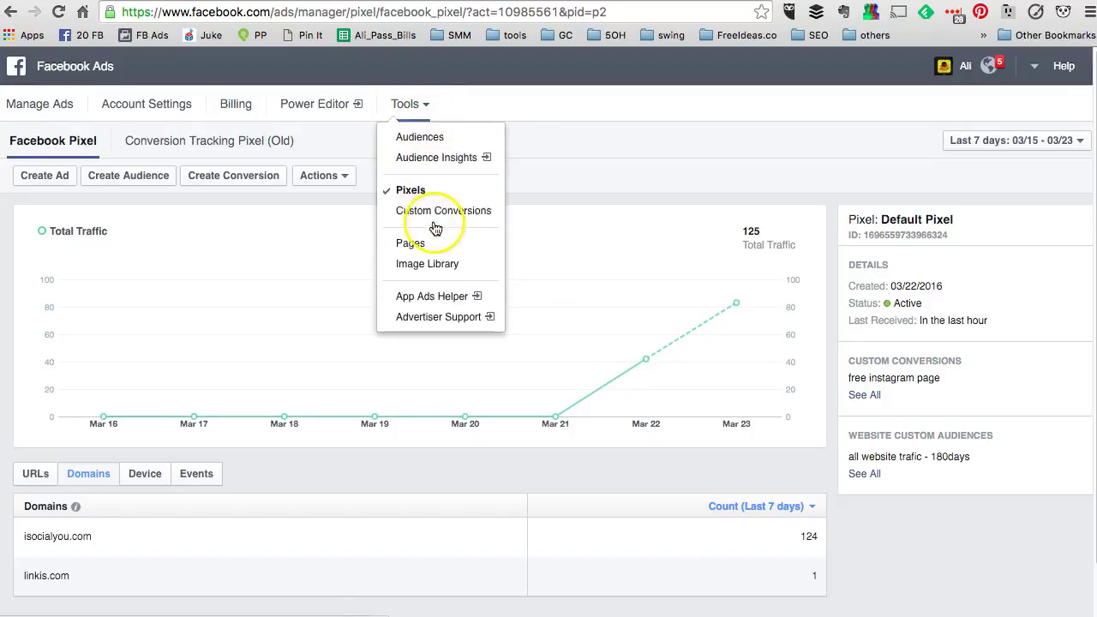
click(465, 219)
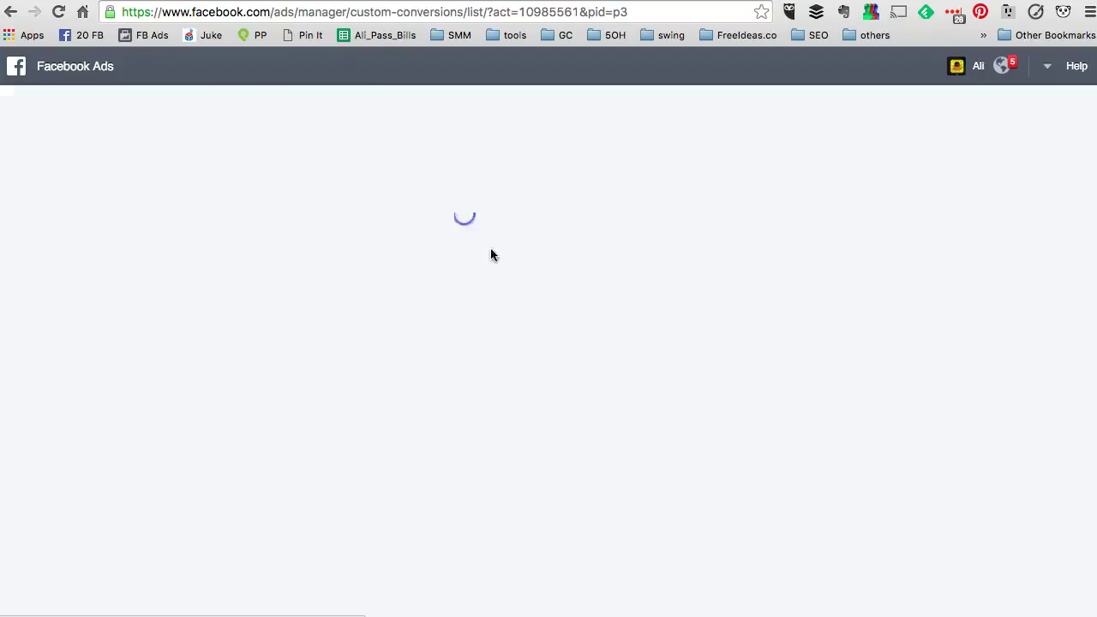